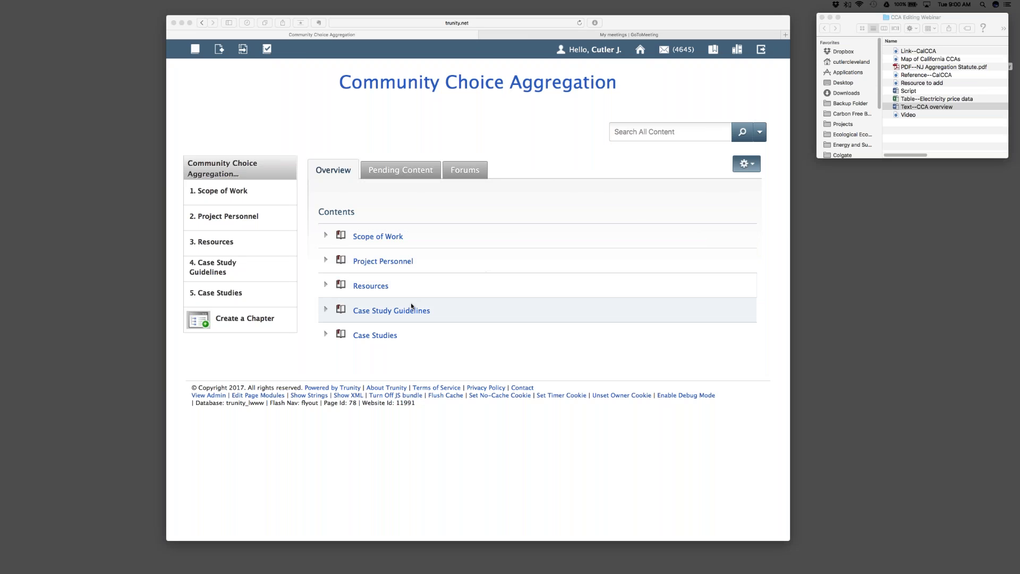
Look over the pages inside the Case Study Guidelines chapter, the site's settings options and the content types that can be added
{"action": "left_click", "coordinate": [326, 309]}
{"action": "left_click", "coordinate": [326, 310]}
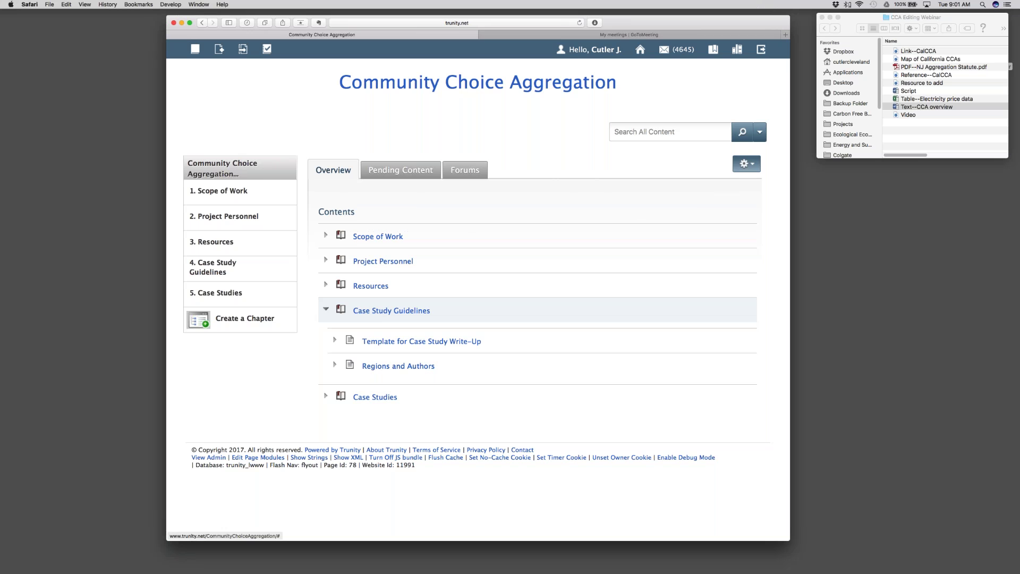
{"action": "left_click", "coordinate": [326, 310]}
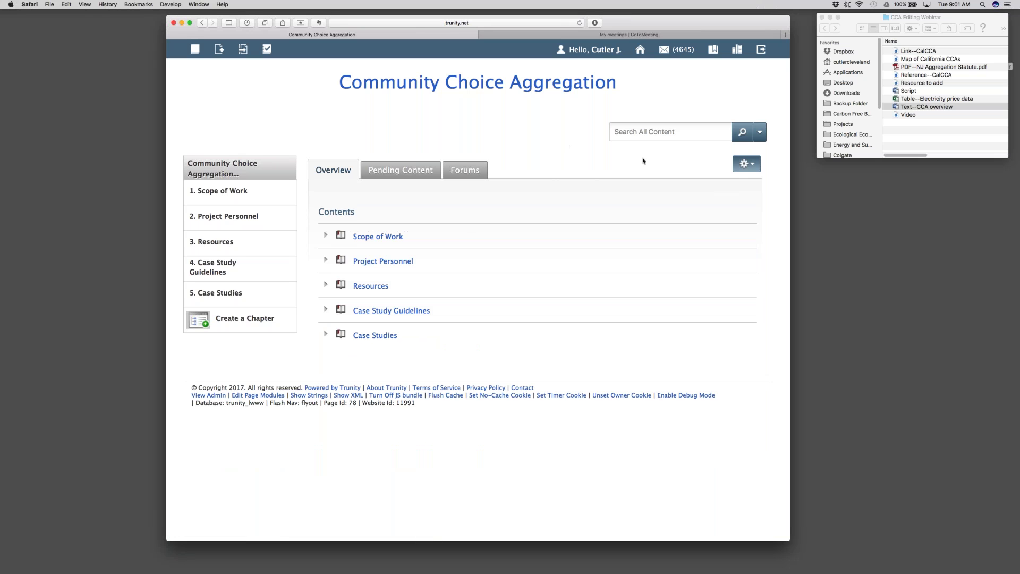
{"action": "left_click", "coordinate": [743, 165]}
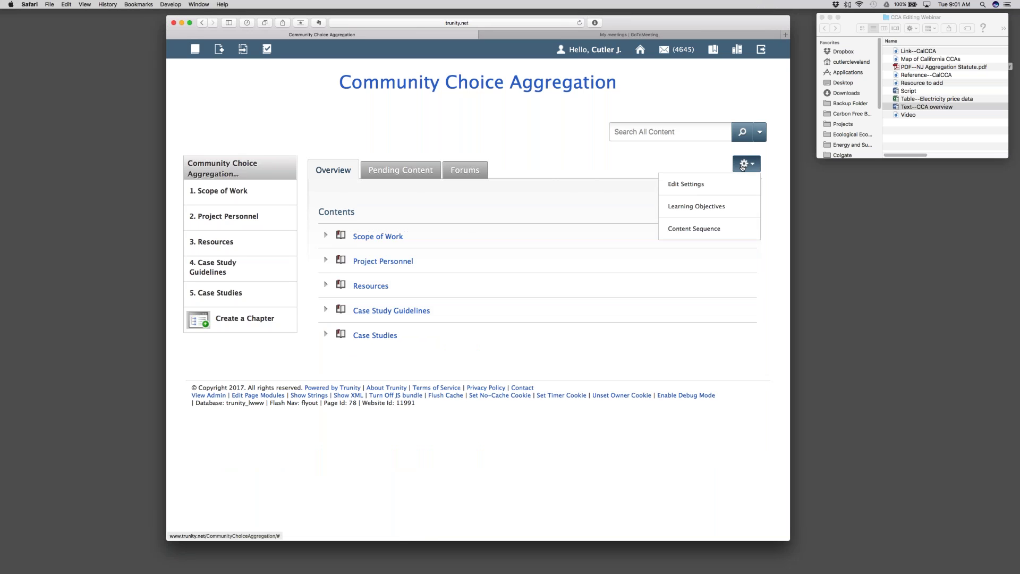
{"action": "left_click", "coordinate": [378, 117]}
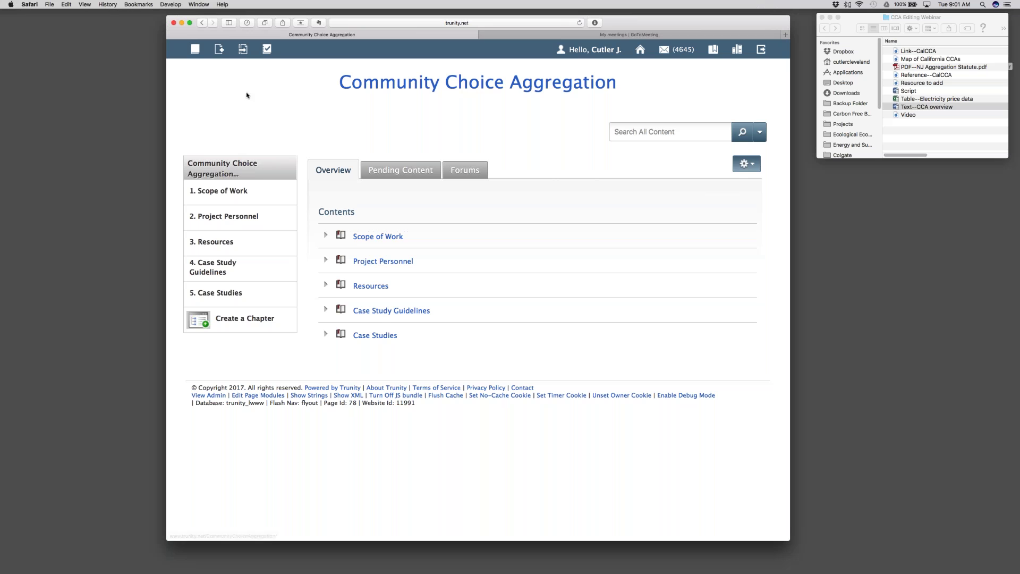
{"action": "left_click", "coordinate": [218, 49]}
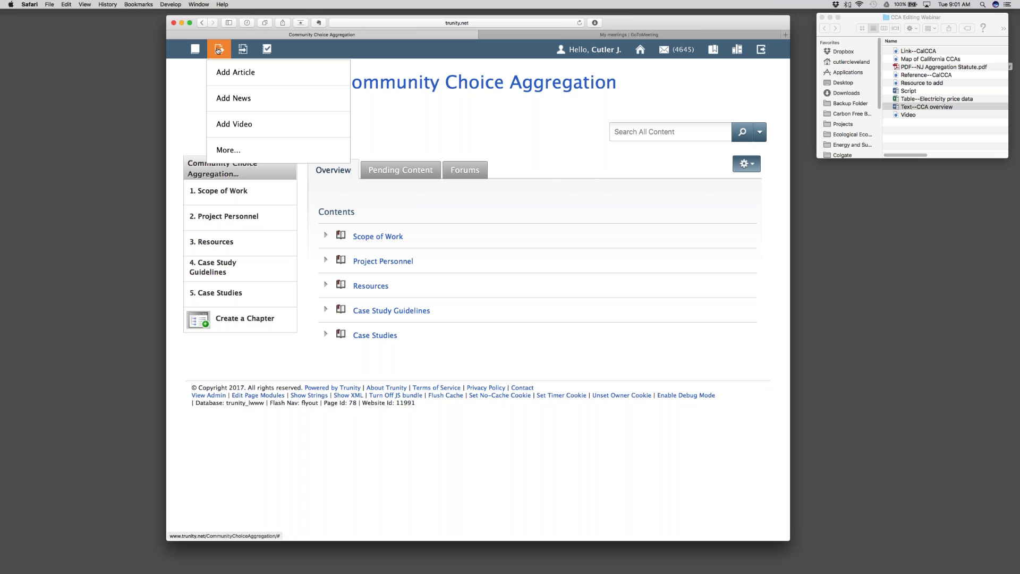
{"action": "left_click", "coordinate": [414, 118]}
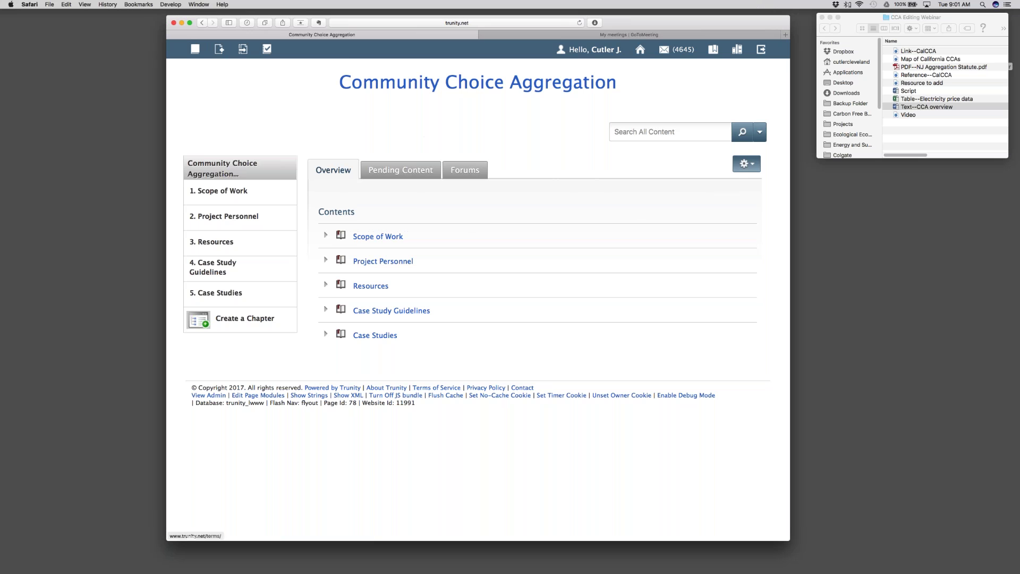
Start a new article in the Case Studies chapter and title it "CA Case Study"
{"action": "left_click", "coordinate": [381, 337]}
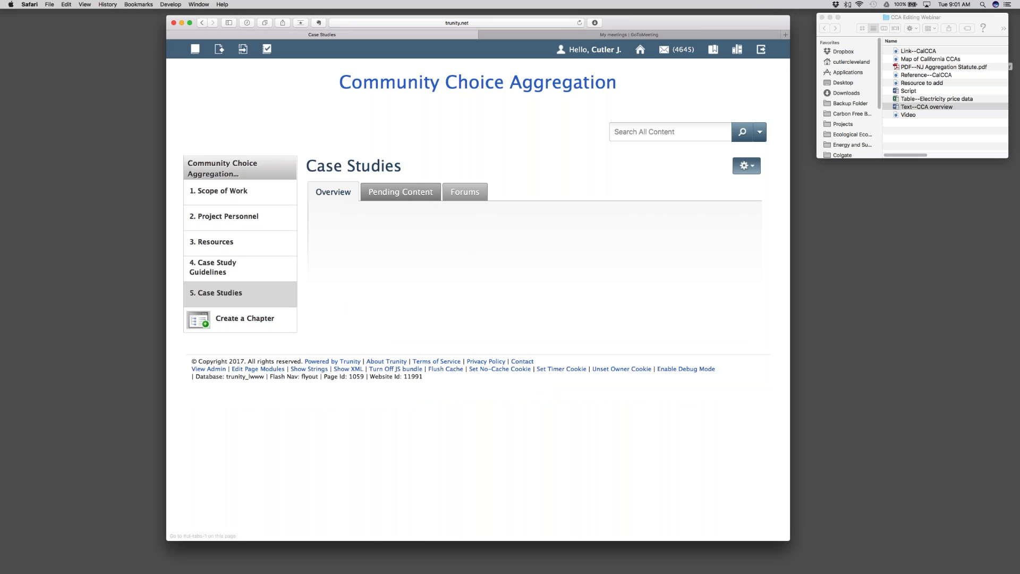
{"action": "left_click", "coordinate": [221, 53]}
{"action": "left_click", "coordinate": [234, 72]}
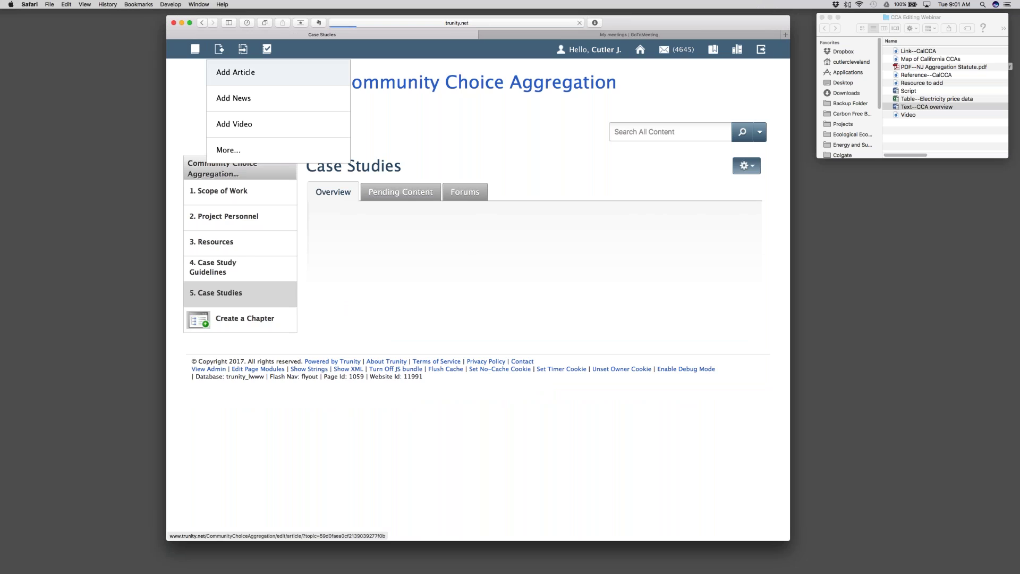
{"action": "left_click", "coordinate": [415, 76]}
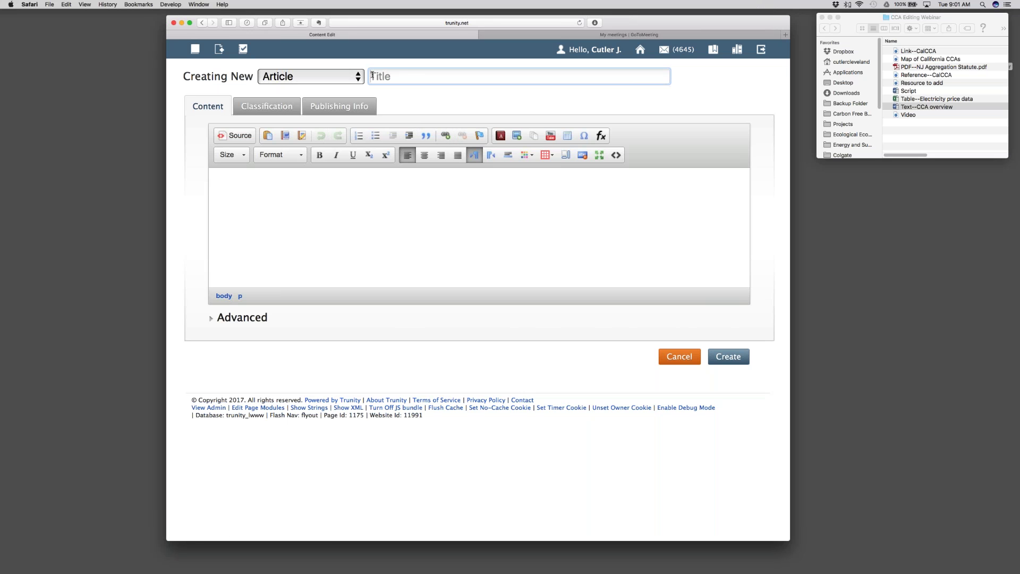
{"action": "type", "text": "CA"}
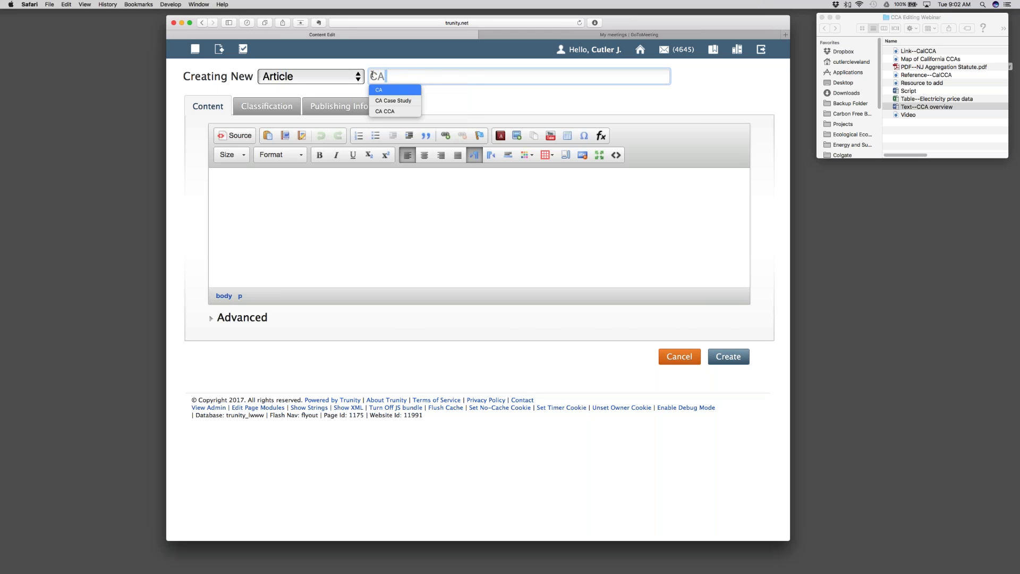
{"action": "type", "text": " Case St"}
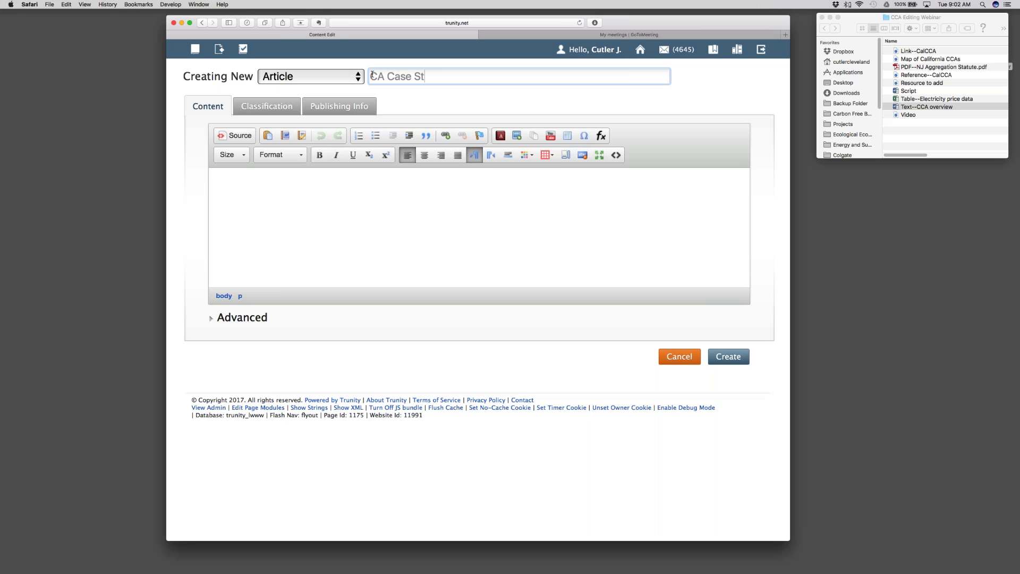
{"action": "type", "text": "udy"}
{"action": "left_click", "coordinate": [376, 222]}
{"action": "type", "text": "fghfghf"}
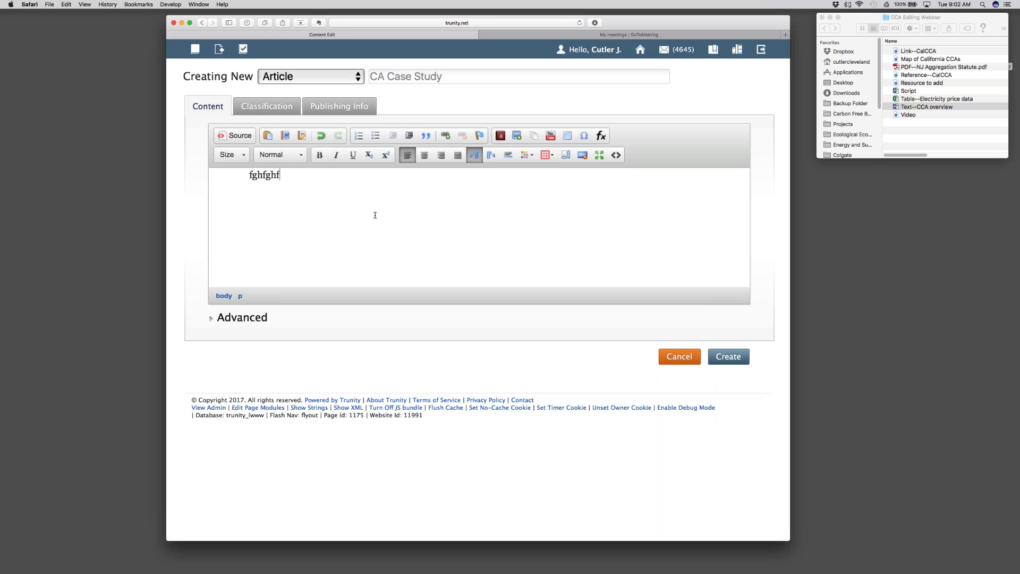
{"action": "left_click_drag", "start_coordinate": [323, 184], "coordinate": [235, 175]}
{"action": "key", "text": "BackSpace"}
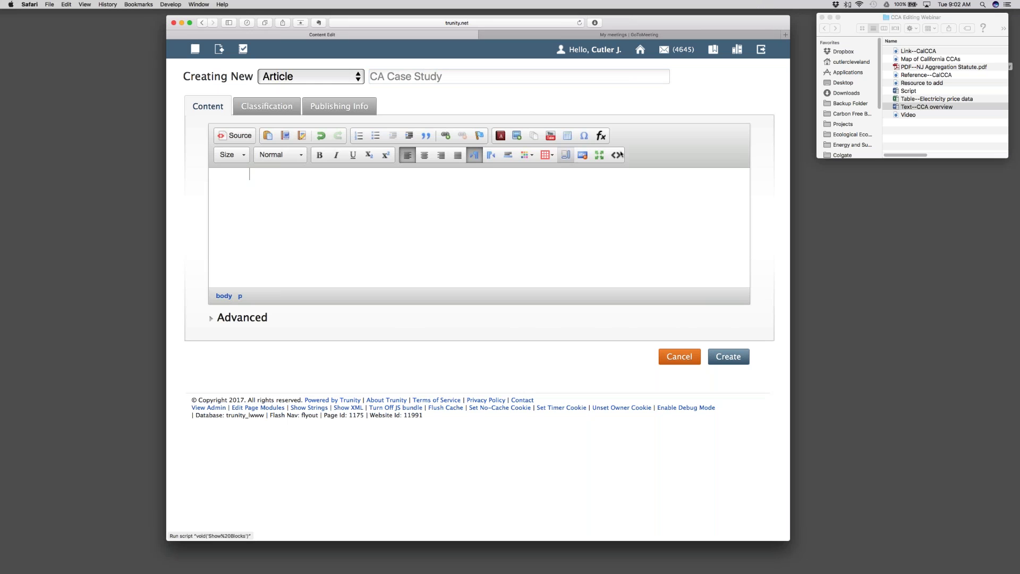
Open the "Text--CCA overview" document in Word, copy its entire text and close the document
{"action": "double_click", "coordinate": [896, 109]}
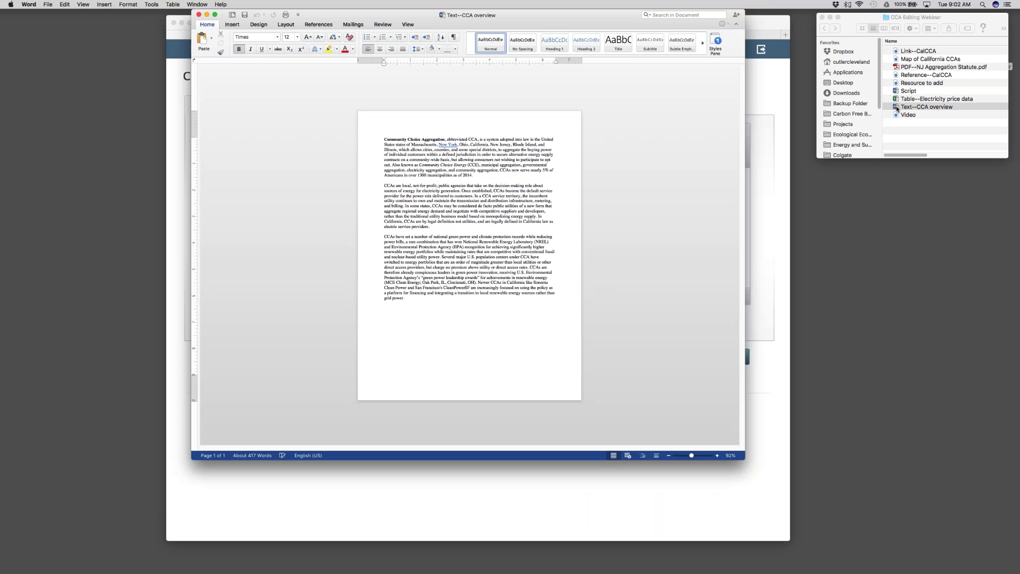
{"action": "left_click_drag", "start_coordinate": [693, 456], "coordinate": [694, 456]}
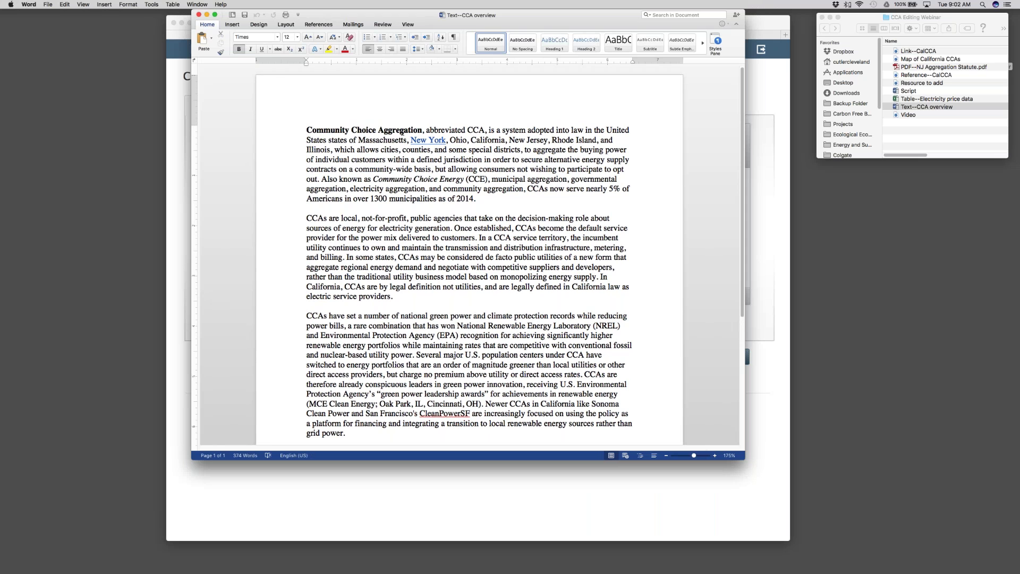
{"action": "double_click", "coordinate": [402, 131]}
{"action": "left_click", "coordinate": [402, 149]}
{"action": "double_click", "coordinate": [403, 179]}
{"action": "left_click", "coordinate": [406, 188]}
{"action": "key", "text": "super+a"}
{"action": "key", "text": "super+c"}
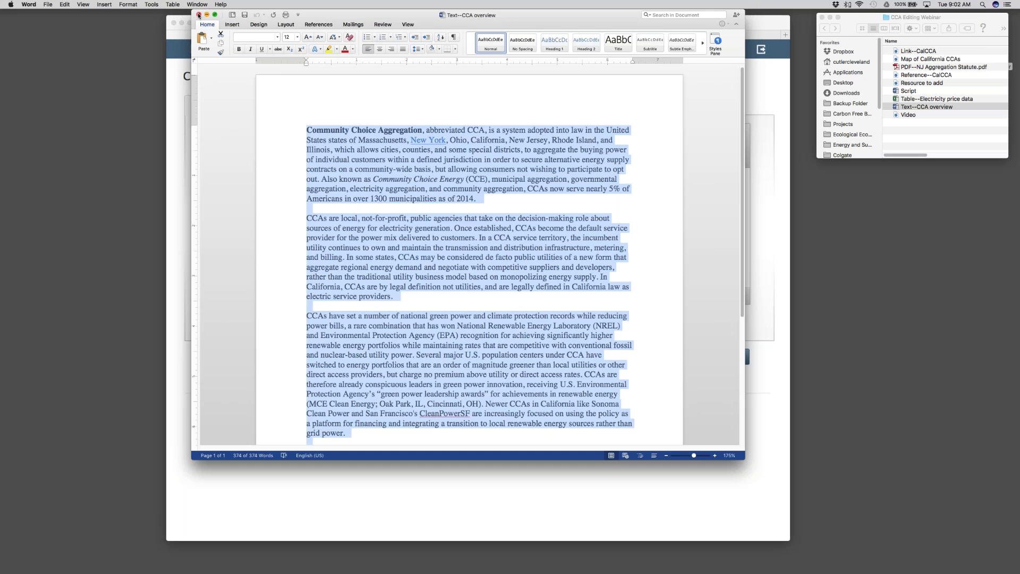
{"action": "left_click", "coordinate": [198, 15]}
Insert the copied overview text into the empty article body using Paste from Word
{"action": "left_click", "coordinate": [280, 197]}
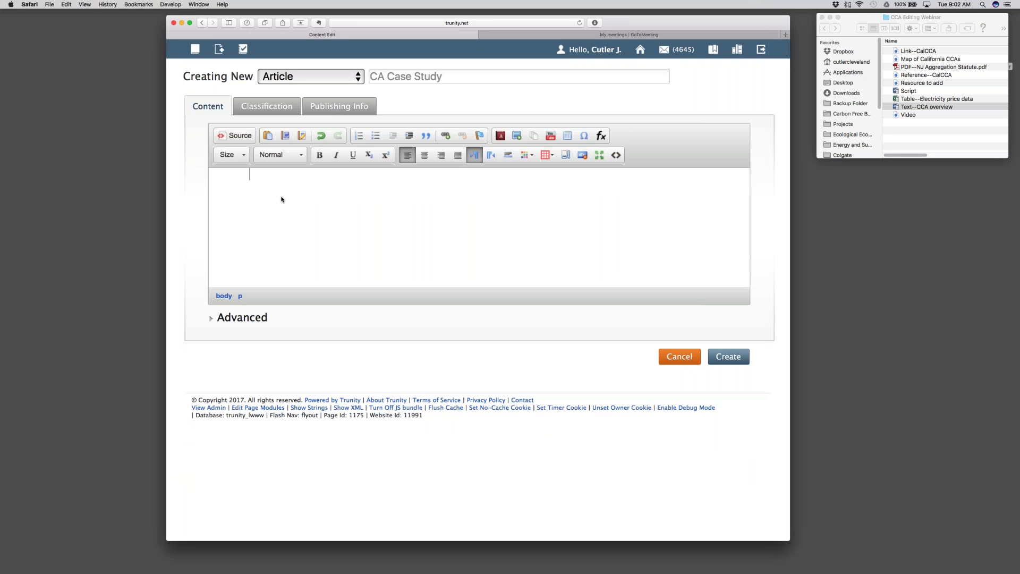
{"action": "left_click", "coordinate": [285, 137]}
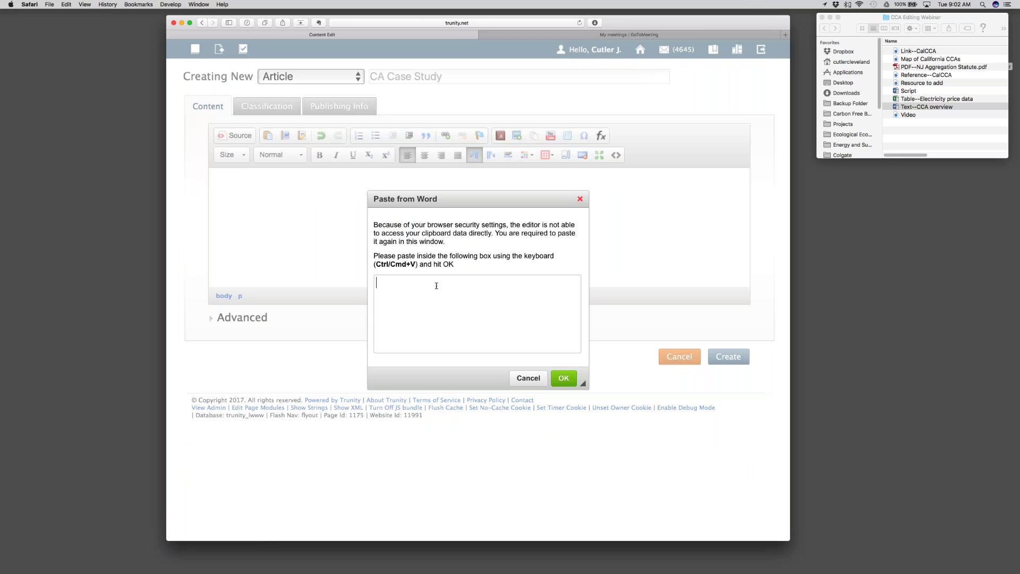
{"action": "key", "text": "super+v"}
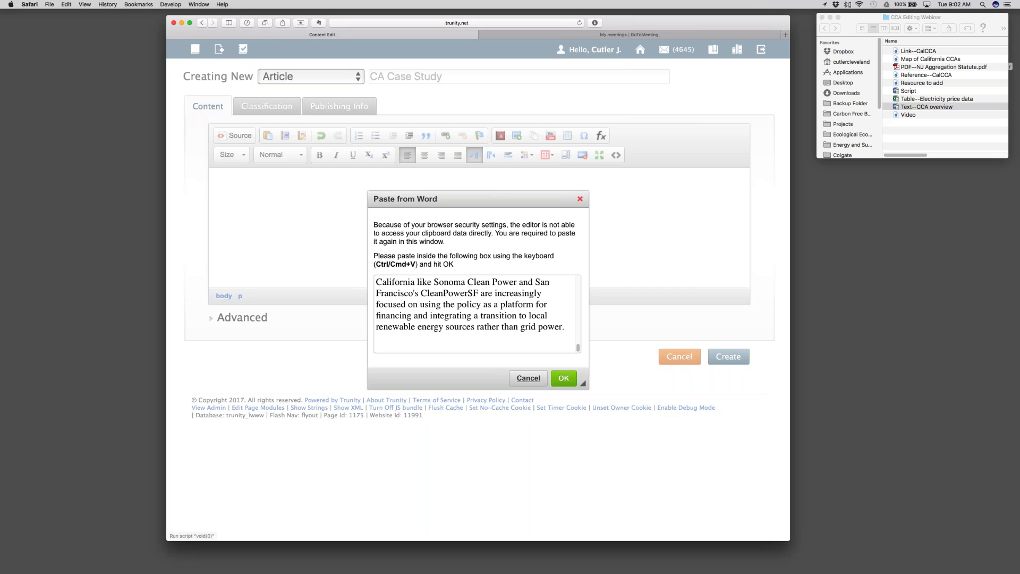
{"action": "left_click", "coordinate": [563, 378]}
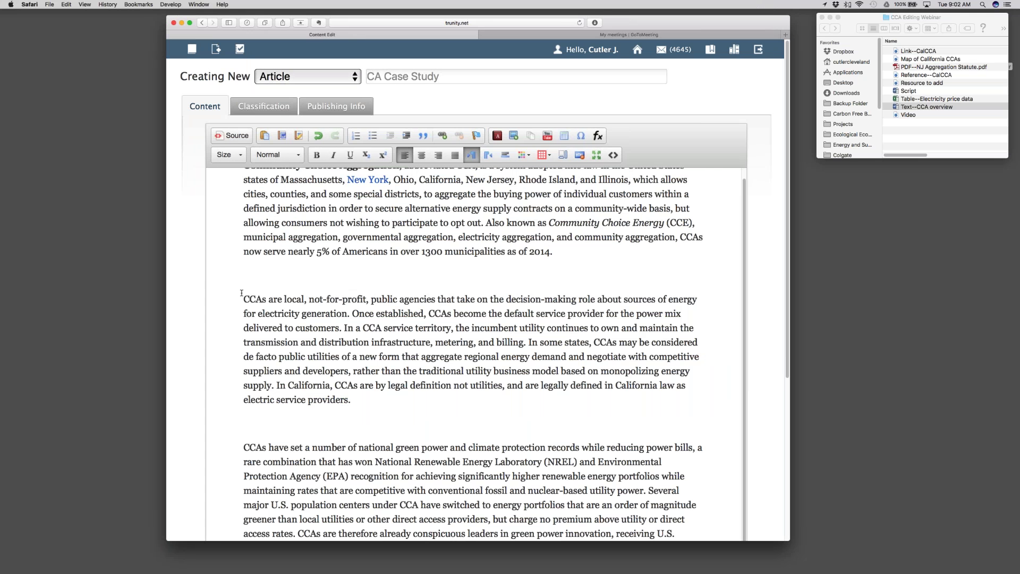
Remove the extra blank lines before the second and third paragraphs of the article
{"action": "left_click", "coordinate": [243, 297]}
{"action": "key", "text": "BackSpace"}
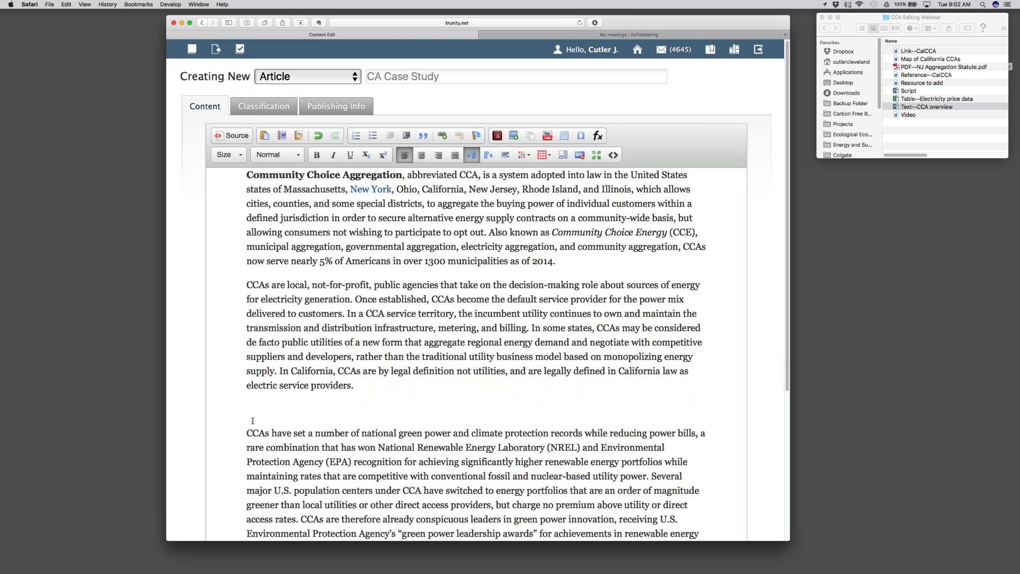
{"action": "key", "text": "BackSpace"}
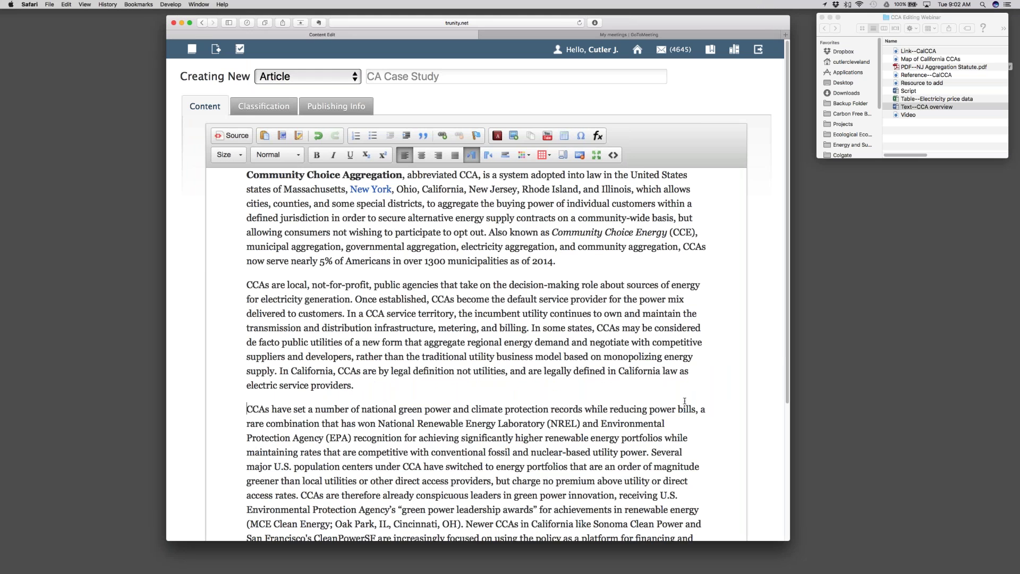
Create the CA Case Study article, publish it and open the published page
{"action": "scroll", "coordinate": [684, 401], "scroll_direction": "down", "scroll_amount": 5}
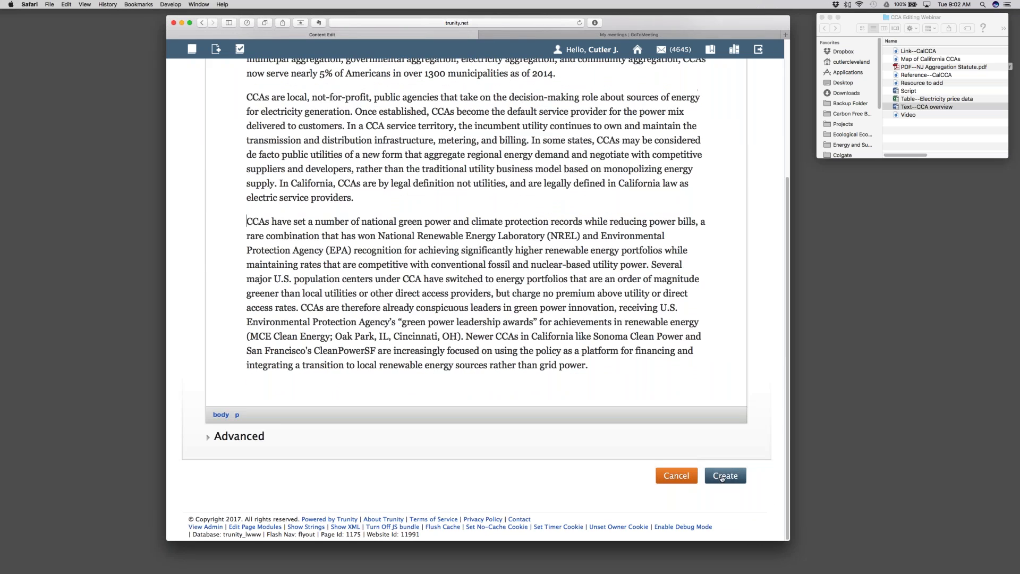
{"action": "left_click", "coordinate": [724, 476]}
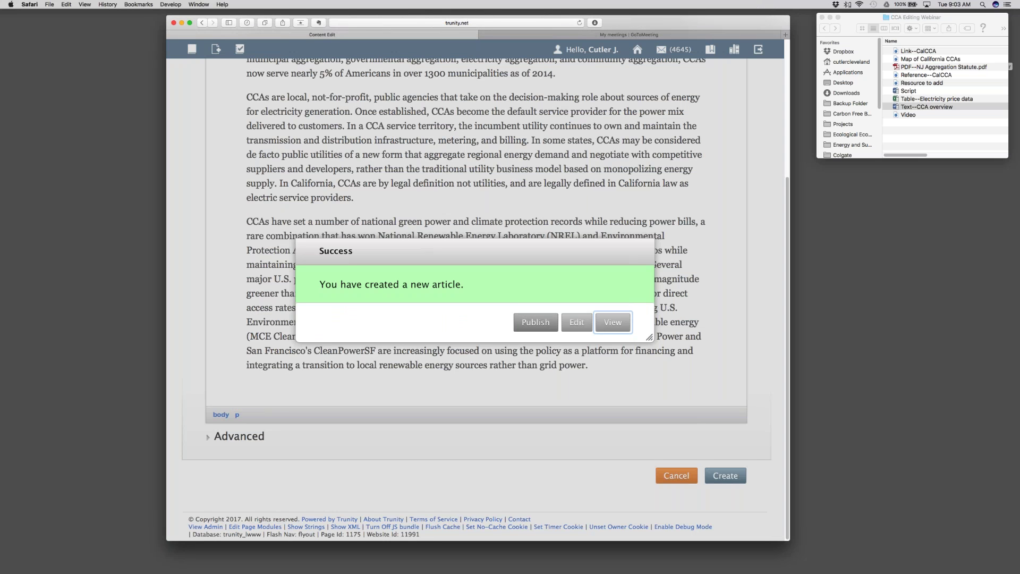
{"action": "left_click", "coordinate": [534, 325]}
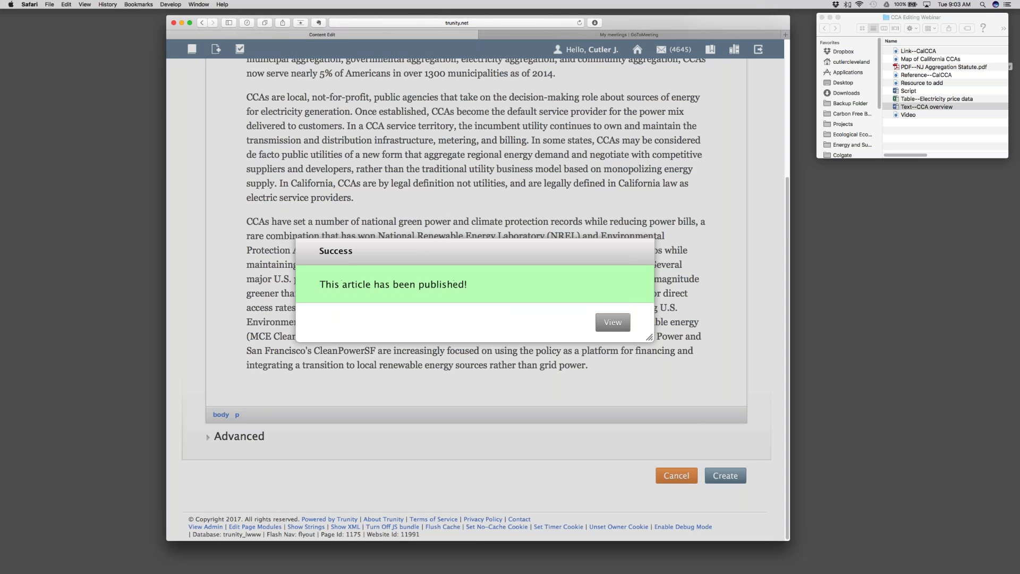
{"action": "left_click", "coordinate": [617, 325]}
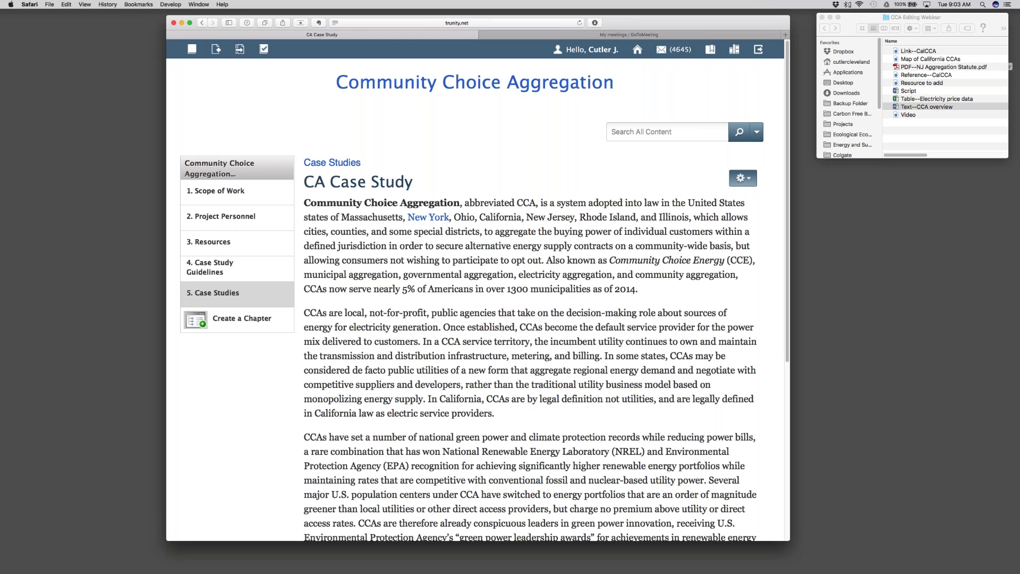
Check the New York link in the published article and the article's listing under Case Studies on the site's overview page
{"action": "left_click", "coordinate": [428, 218]}
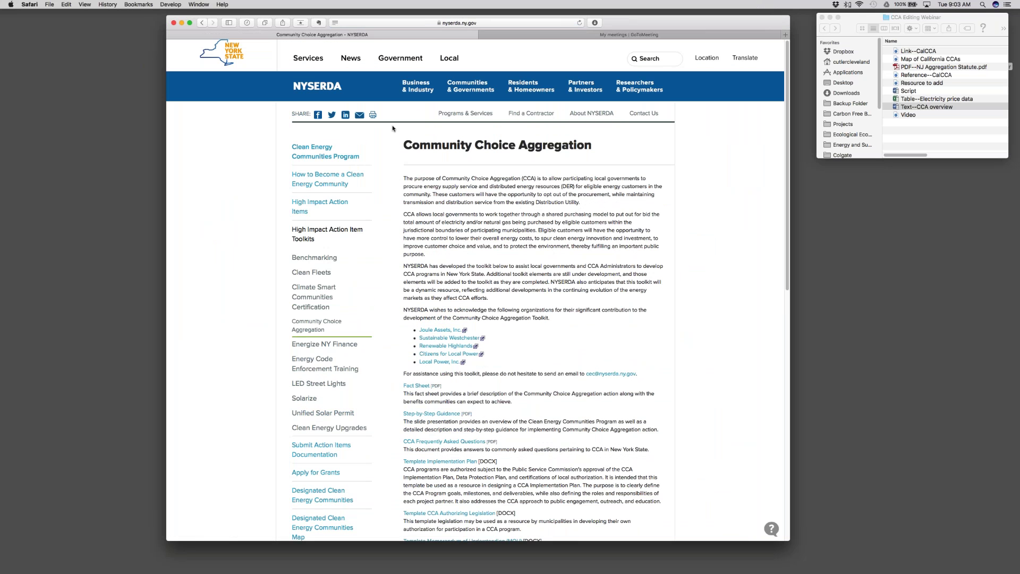
{"action": "left_click", "coordinate": [201, 22]}
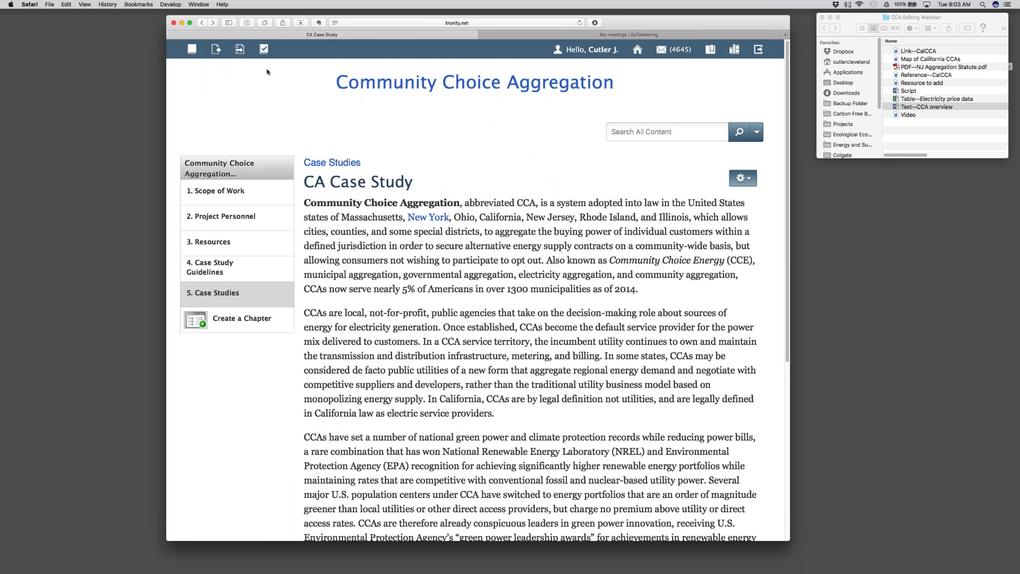
{"action": "left_click", "coordinate": [408, 84]}
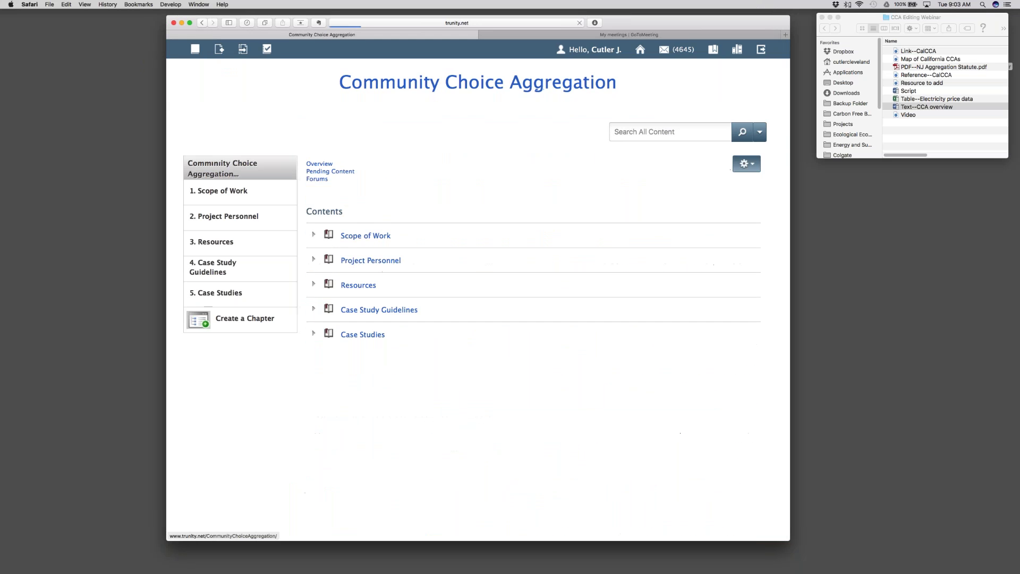
{"action": "left_click", "coordinate": [326, 333]}
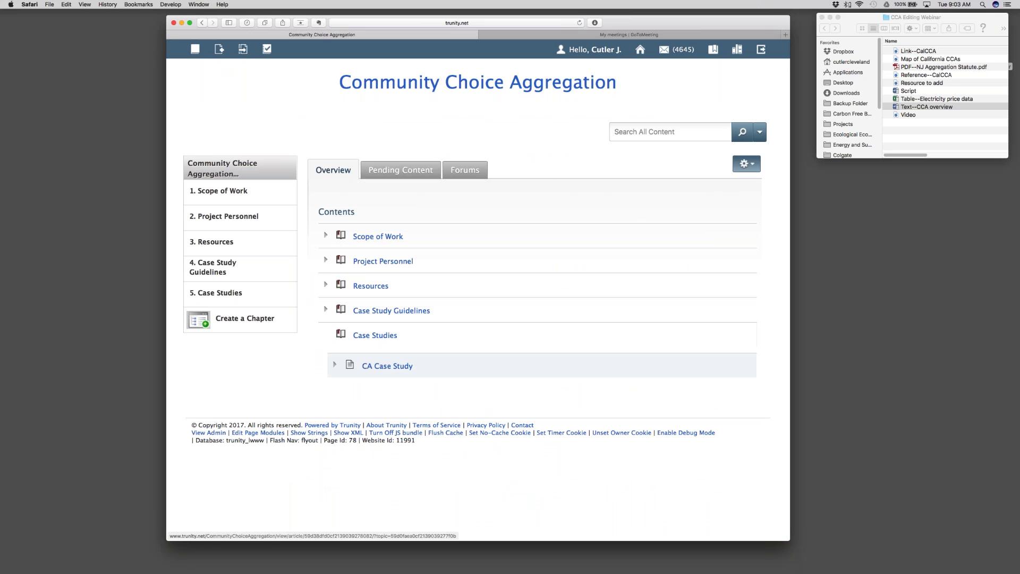
{"action": "left_click", "coordinate": [369, 366]}
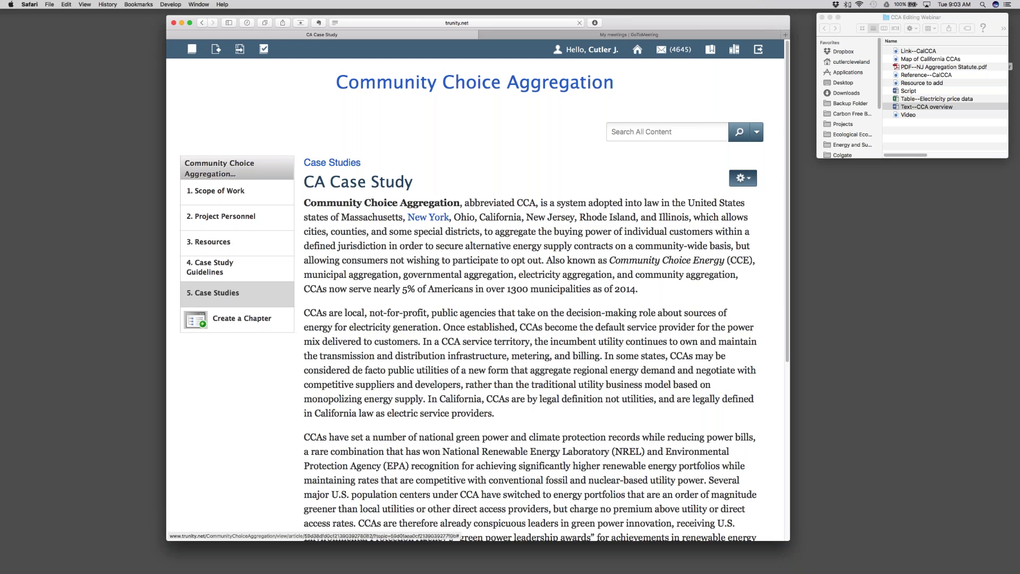
Edit the CA Case Study content and add a "Background" line above the paragraph beginning "CCAs are local"
{"action": "left_click", "coordinate": [750, 182]}
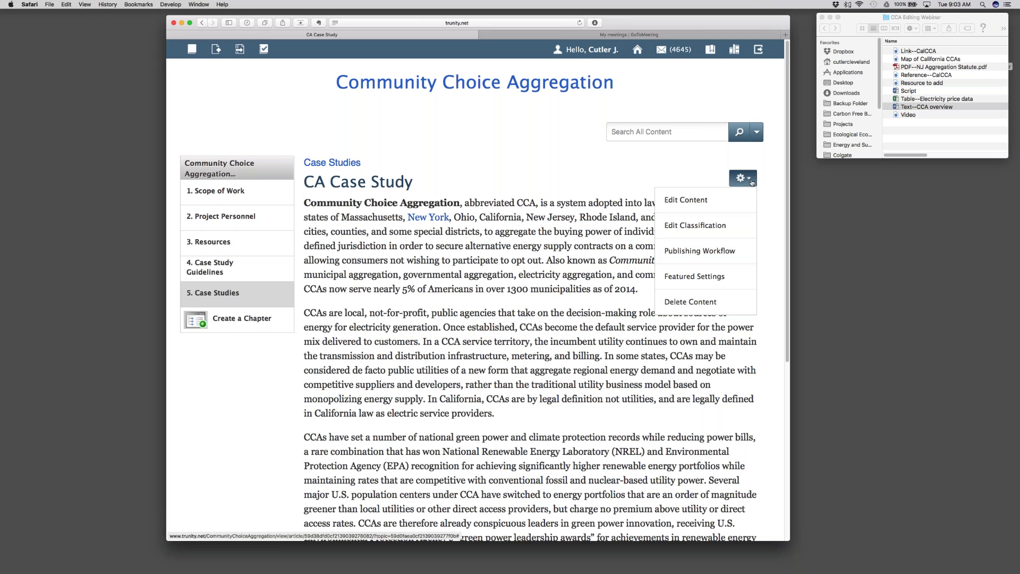
{"action": "left_click", "coordinate": [697, 200]}
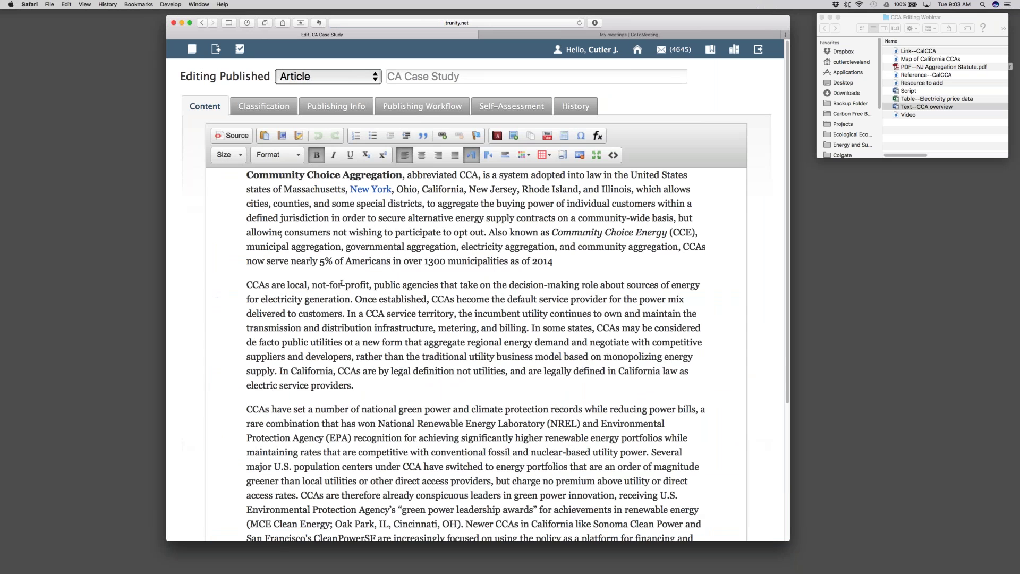
{"action": "left_click", "coordinate": [244, 283]}
{"action": "key", "text": "Return"}
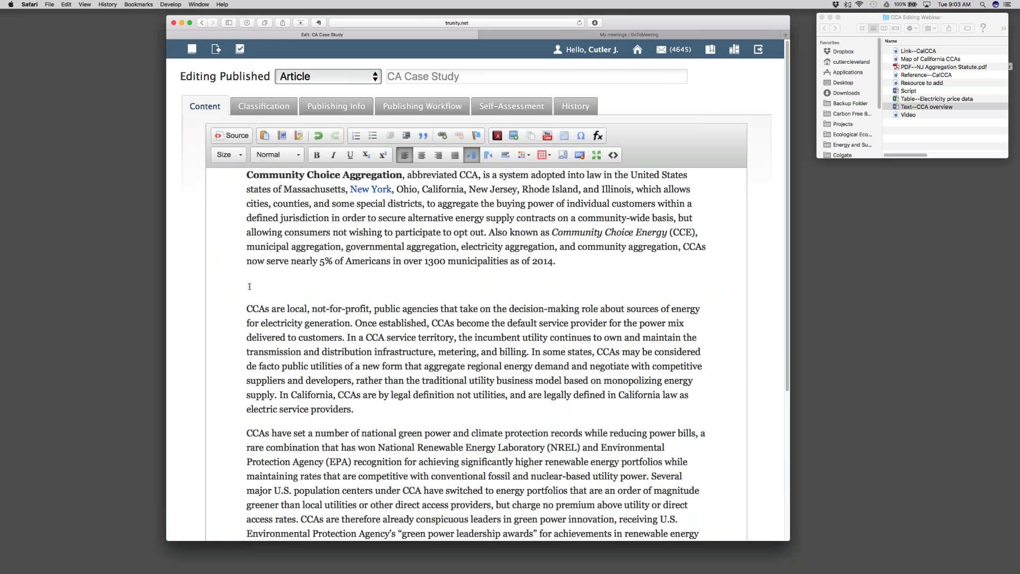
{"action": "type", "text": "Background"}
Format the "Background" line above the second paragraph as Heading 1
{"action": "double_click", "coordinate": [252, 285]}
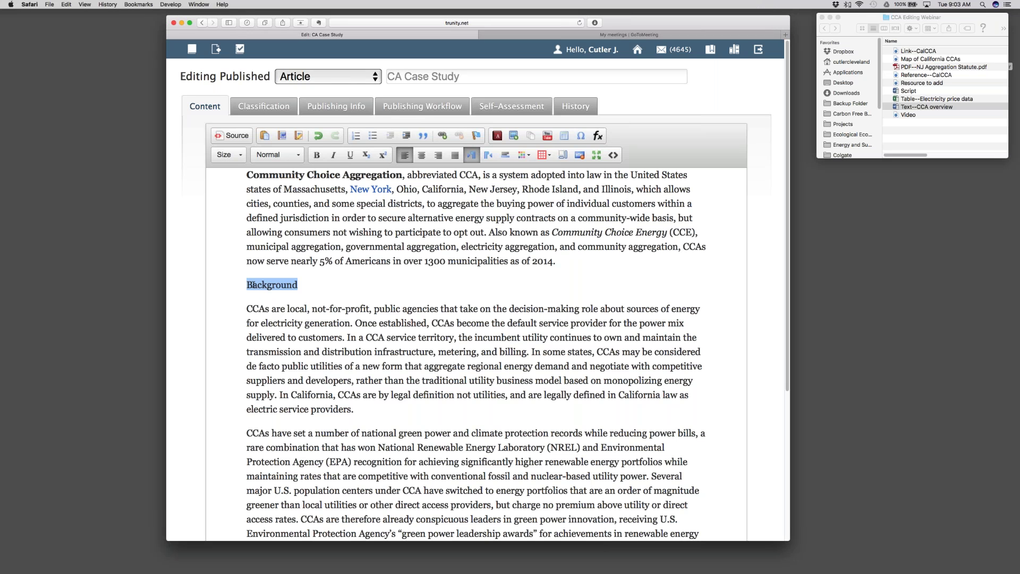
{"action": "left_click", "coordinate": [297, 155]}
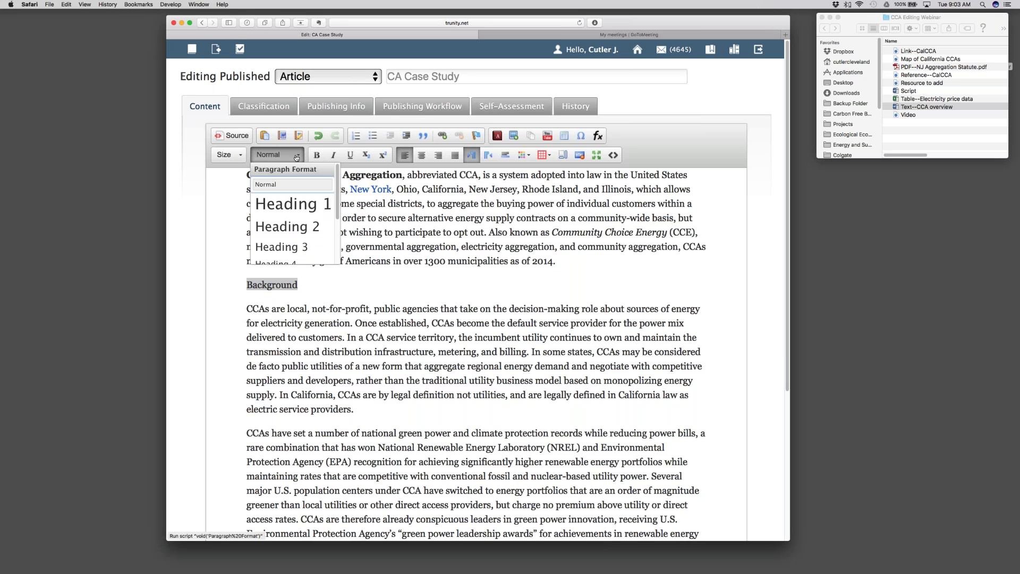
{"action": "left_click", "coordinate": [297, 203]}
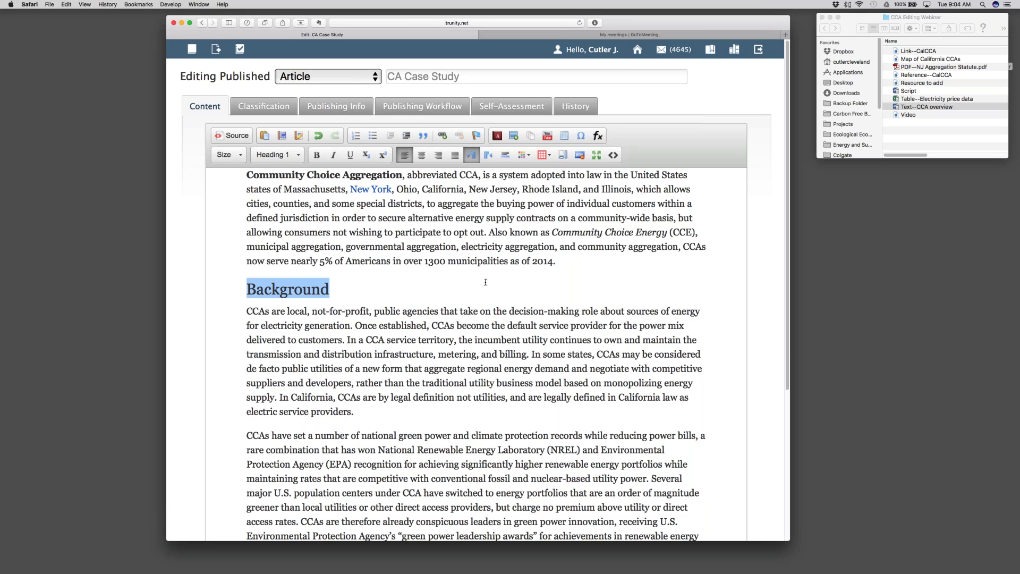
{"action": "left_click", "coordinate": [433, 232]}
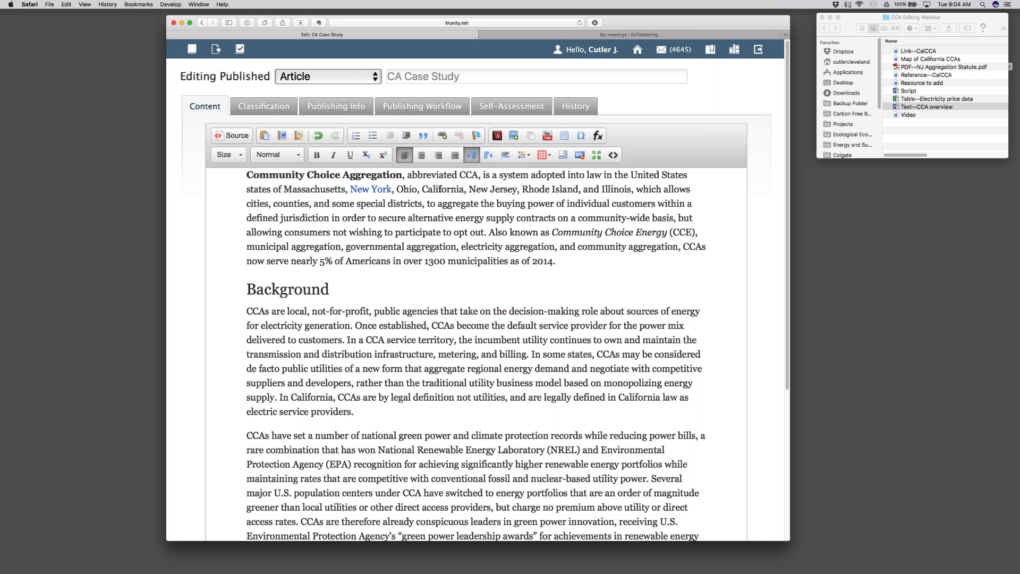
Start a link on "California" in the first paragraph and copy the website address opened from the Link--CalCCA file
{"action": "left_click_drag", "start_coordinate": [439, 189], "coordinate": [441, 189]}
{"action": "double_click", "coordinate": [439, 189]}
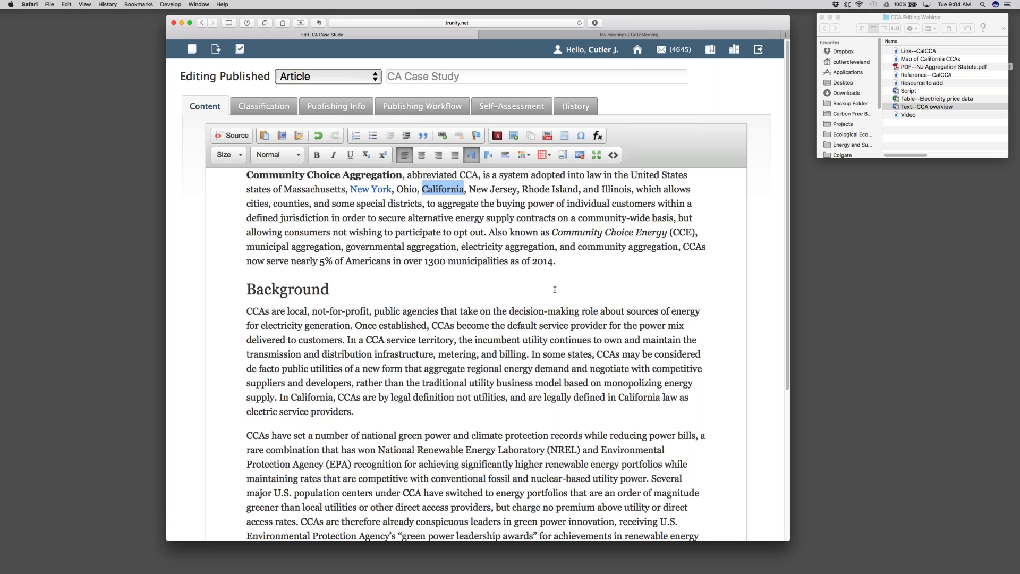
{"action": "left_click", "coordinate": [444, 137]}
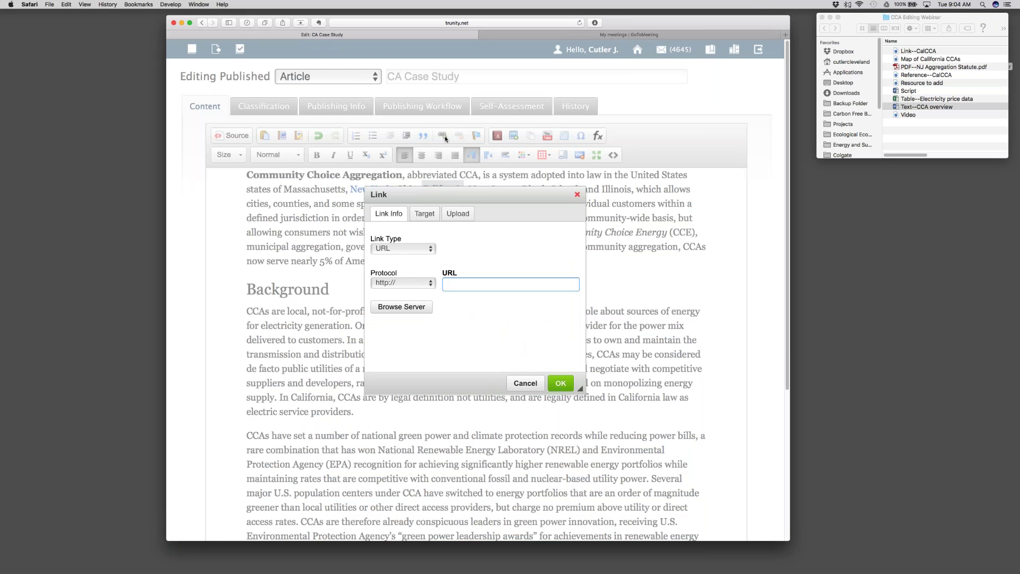
{"action": "left_click_drag", "start_coordinate": [488, 188], "coordinate": [472, 189]}
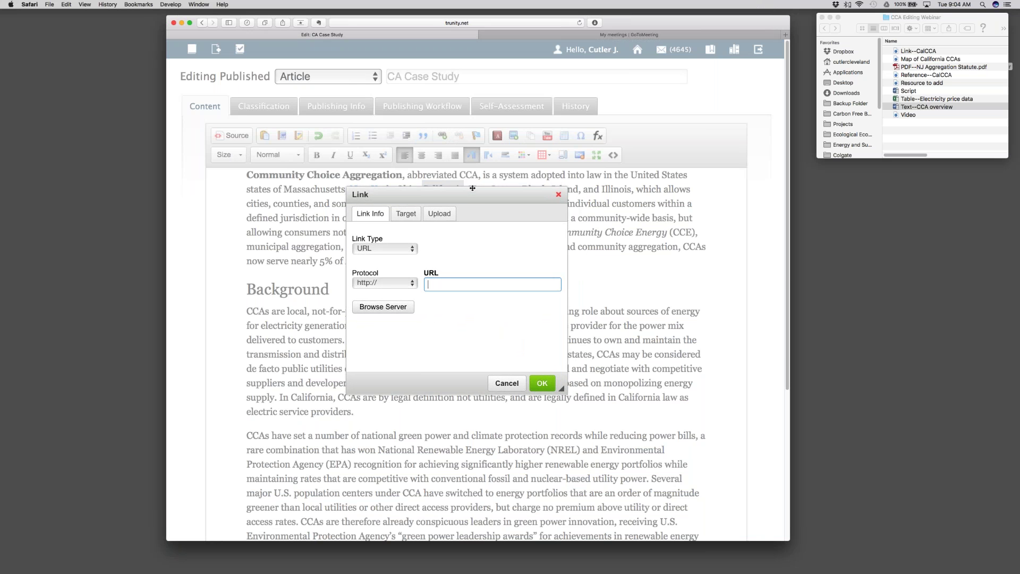
{"action": "left_click", "coordinate": [967, 137]}
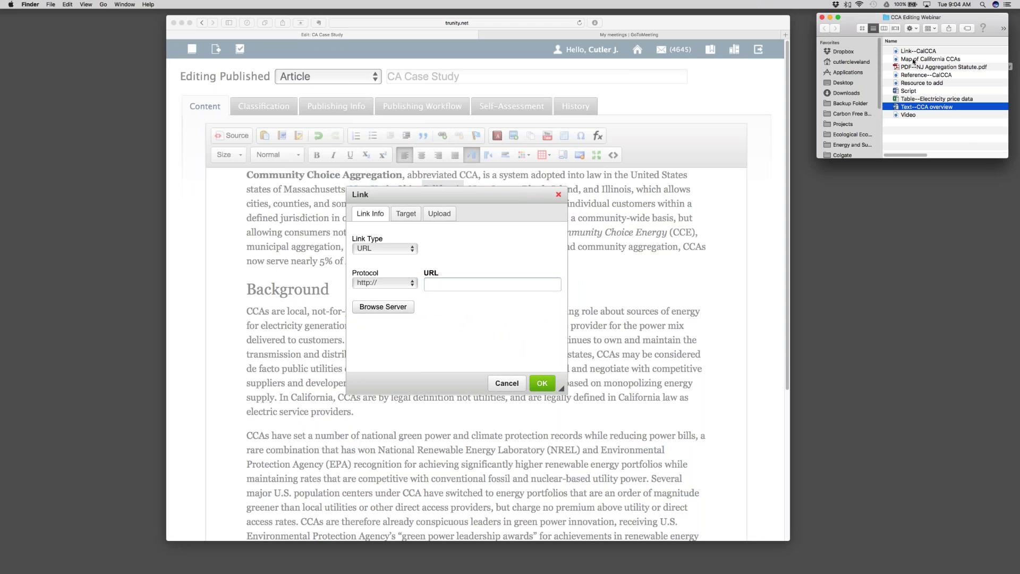
{"action": "left_click", "coordinate": [913, 60]}
{"action": "left_click", "coordinate": [897, 51]}
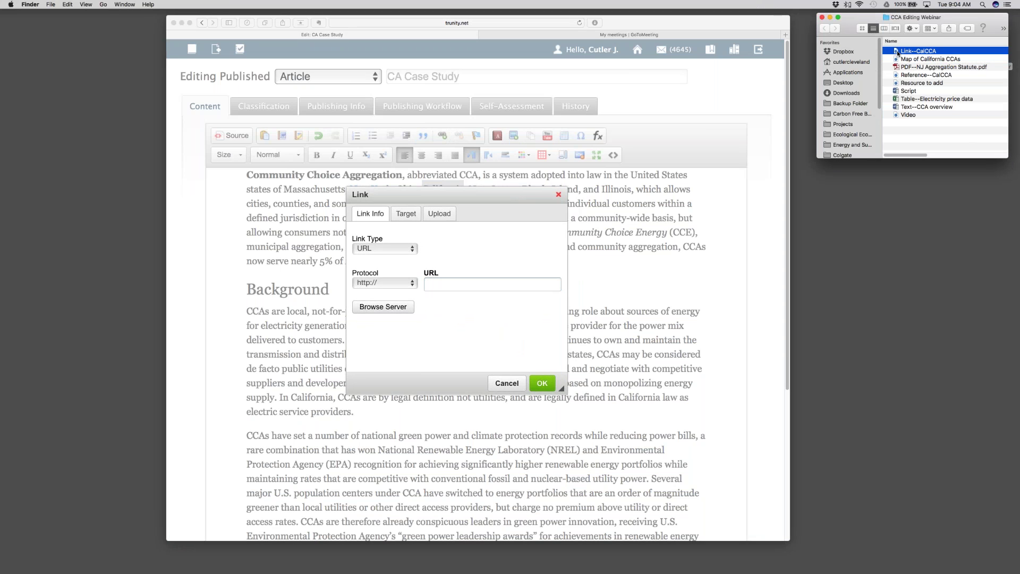
{"action": "double_click", "coordinate": [897, 51]}
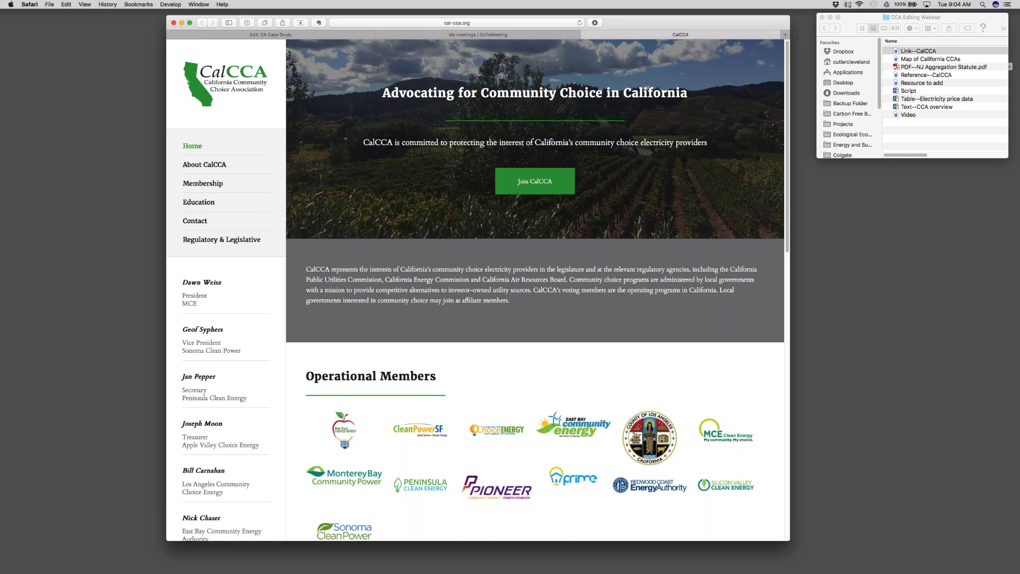
{"action": "key", "text": "super+l"}
{"action": "key", "text": "super+c"}
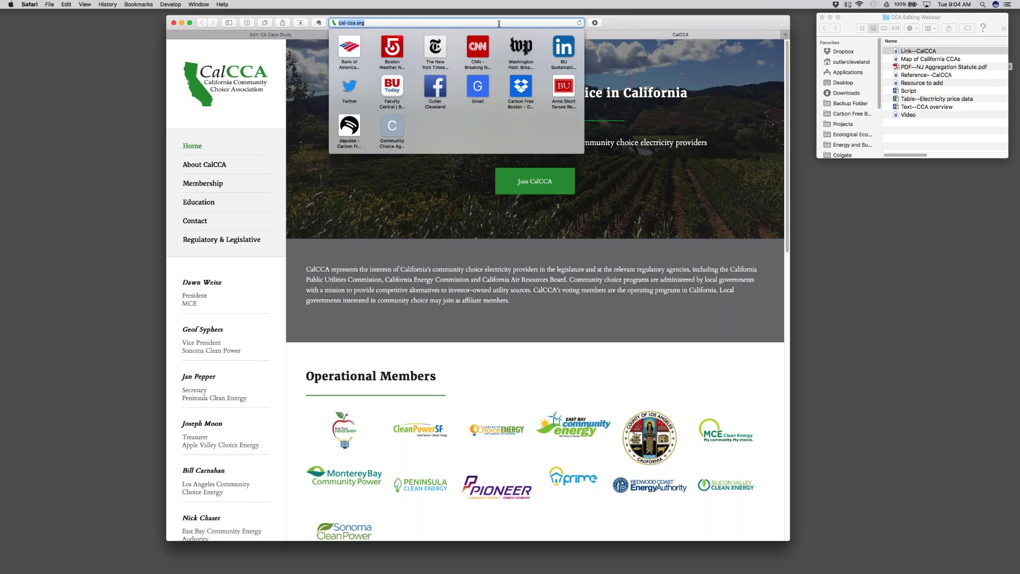
Set the California link's URL to cal-cca.org in the article editor and apply the link
{"action": "left_click", "coordinate": [290, 36]}
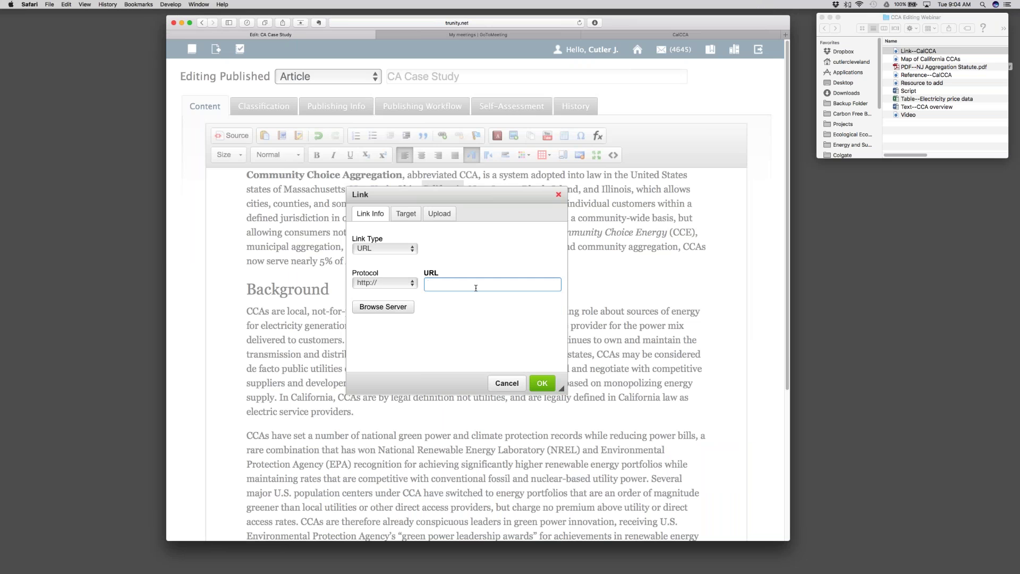
{"action": "key", "text": "super+v"}
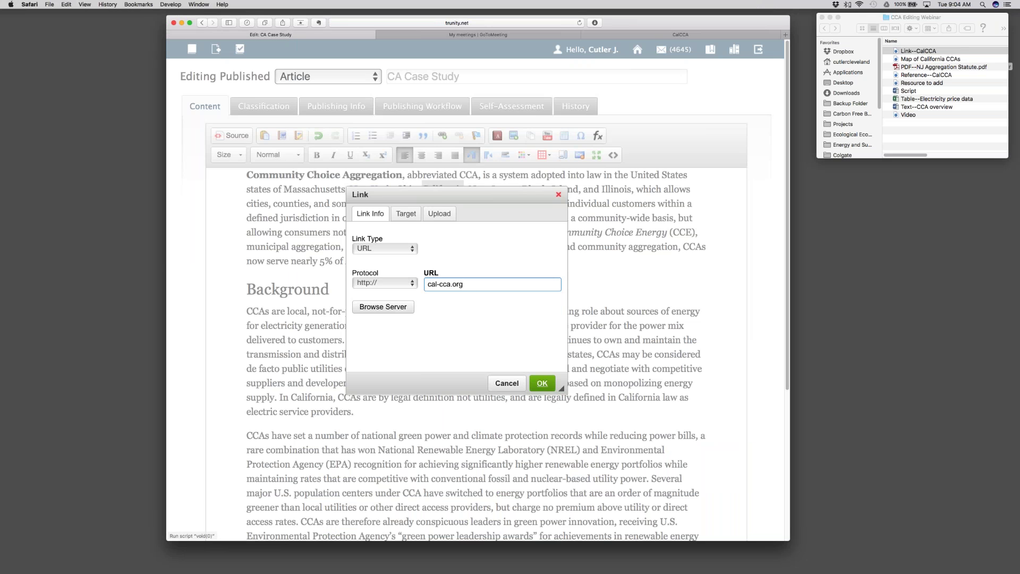
{"action": "left_click", "coordinate": [542, 383]}
{"action": "left_click", "coordinate": [463, 215]}
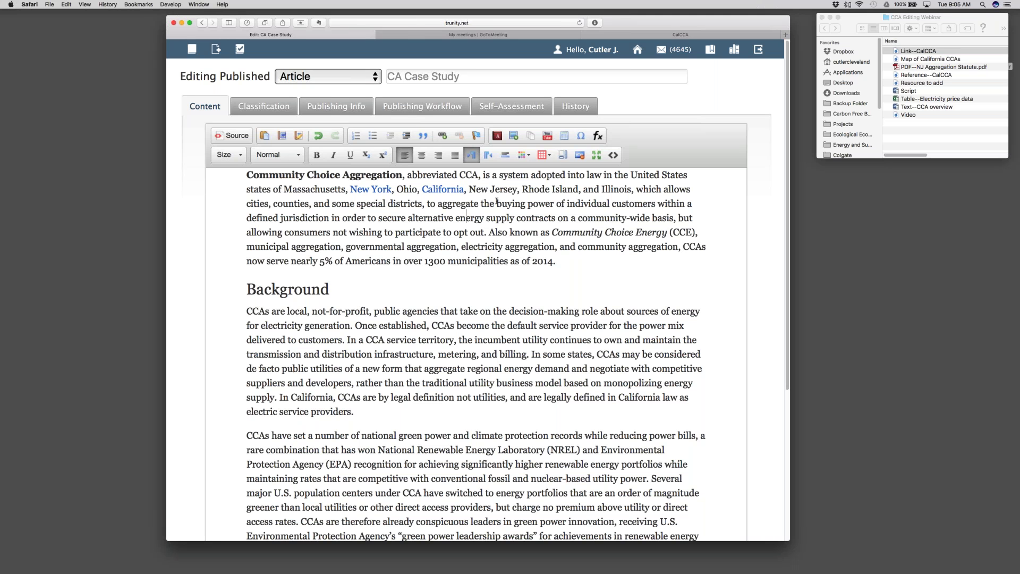
Open PDF--NJ Aggregation Statute.pdf from the CCA Editing Webinar folder, look through the statute text and close it
{"action": "left_click_drag", "start_coordinate": [469, 189], "coordinate": [517, 190]}
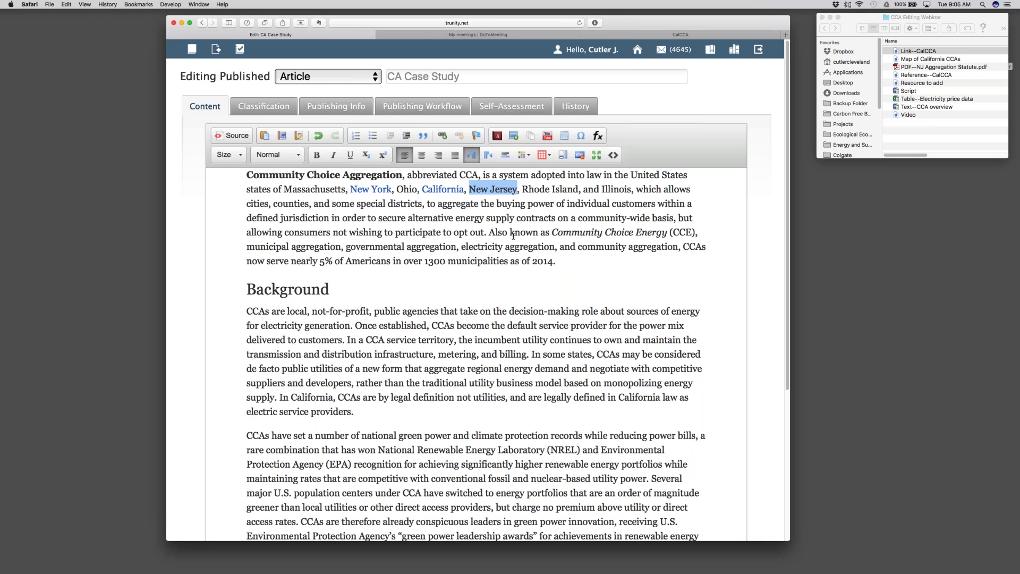
{"action": "left_click", "coordinate": [916, 131]}
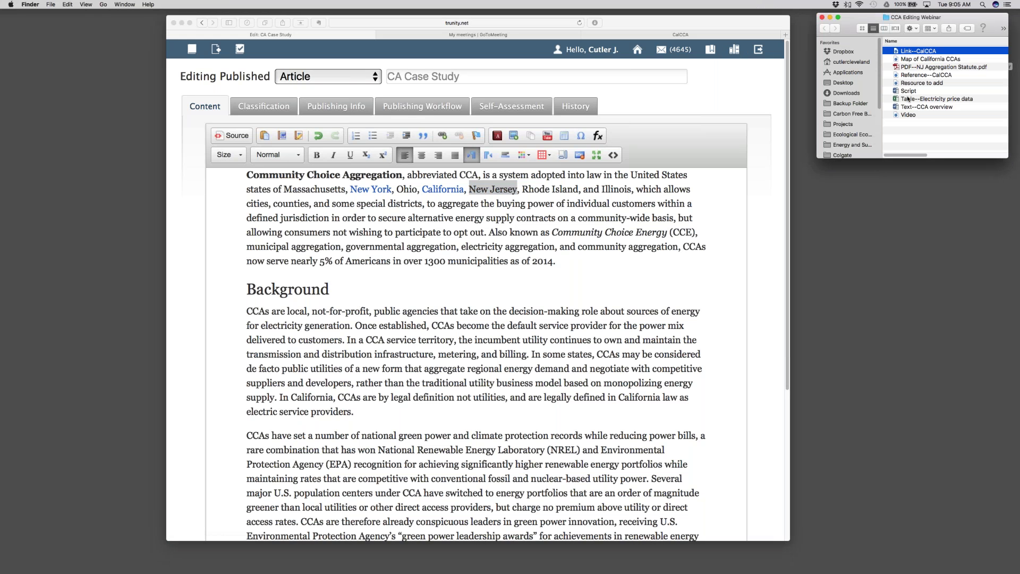
{"action": "double_click", "coordinate": [897, 68]}
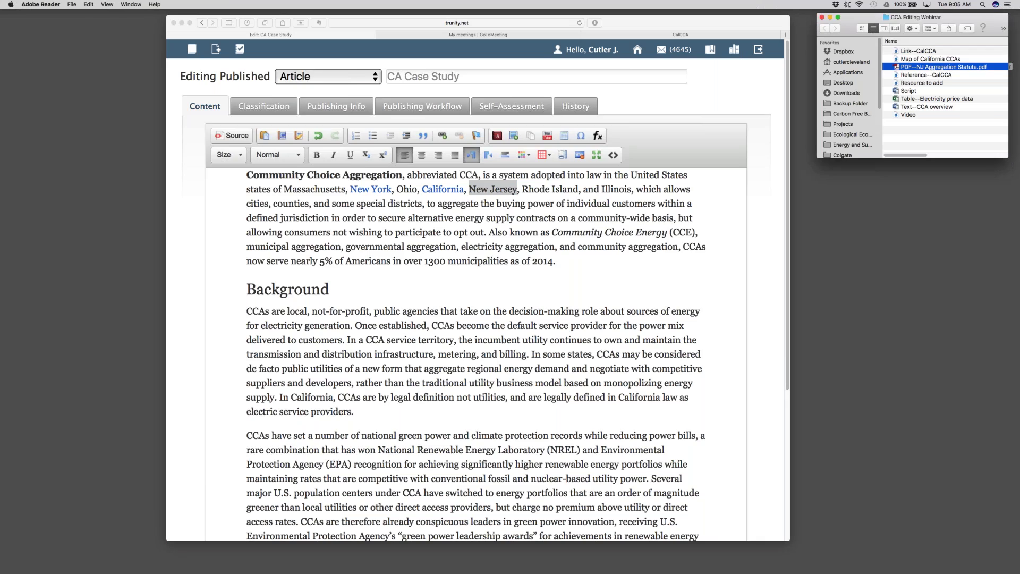
{"action": "left_click_drag", "start_coordinate": [760, 481], "coordinate": [768, 571]}
{"action": "scroll", "coordinate": [619, 445], "scroll_direction": "down", "scroll_amount": 10}
{"action": "scroll", "coordinate": [619, 445], "scroll_direction": "up", "scroll_amount": 10}
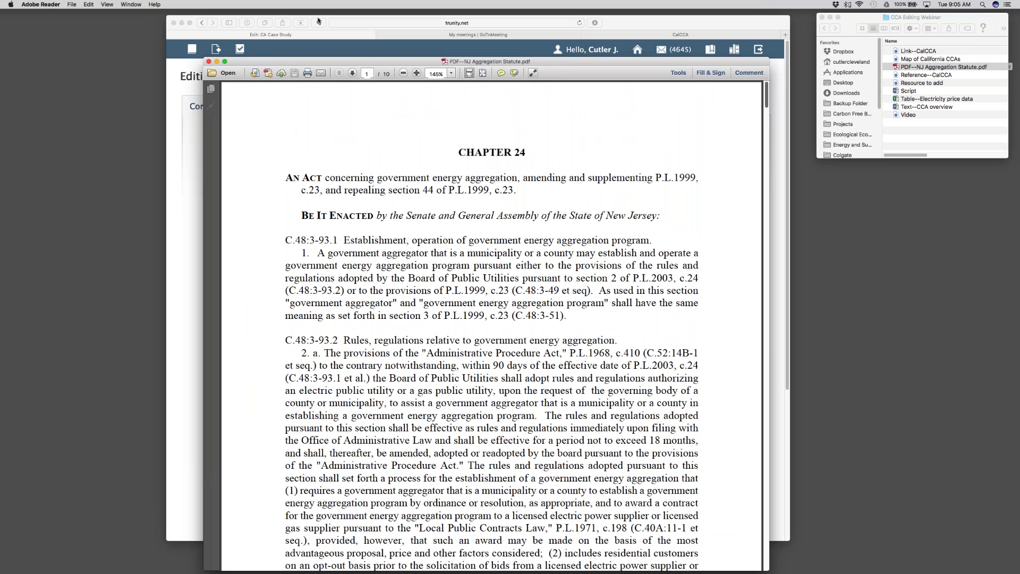
{"action": "left_click", "coordinate": [209, 62]}
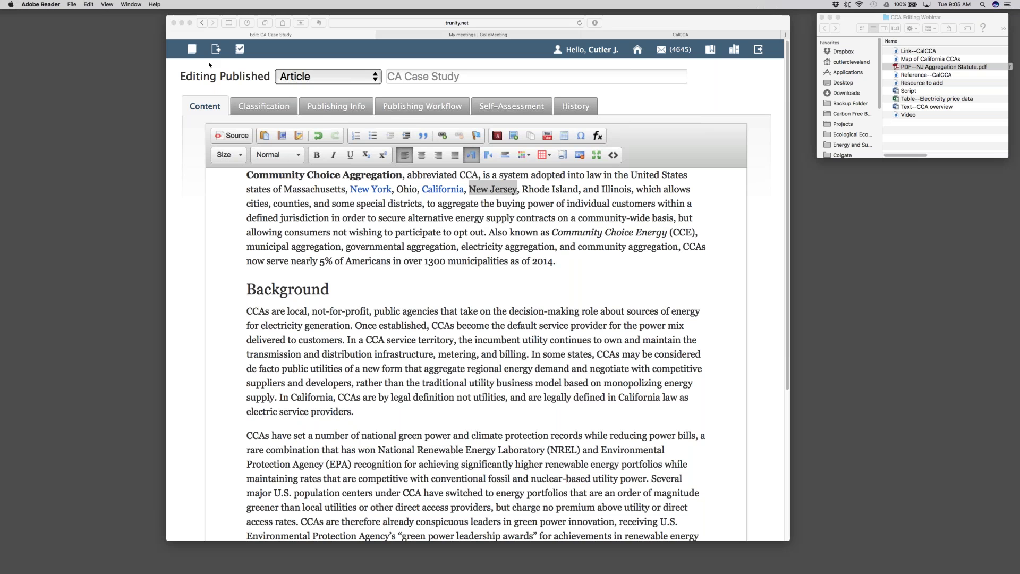
Link "New Jersey" in the first paragraph to an uploaded copy of PDF--NJ Aggregation Statute.pdf
{"action": "left_click", "coordinate": [472, 189]}
{"action": "left_click_drag", "start_coordinate": [471, 189], "coordinate": [514, 198]}
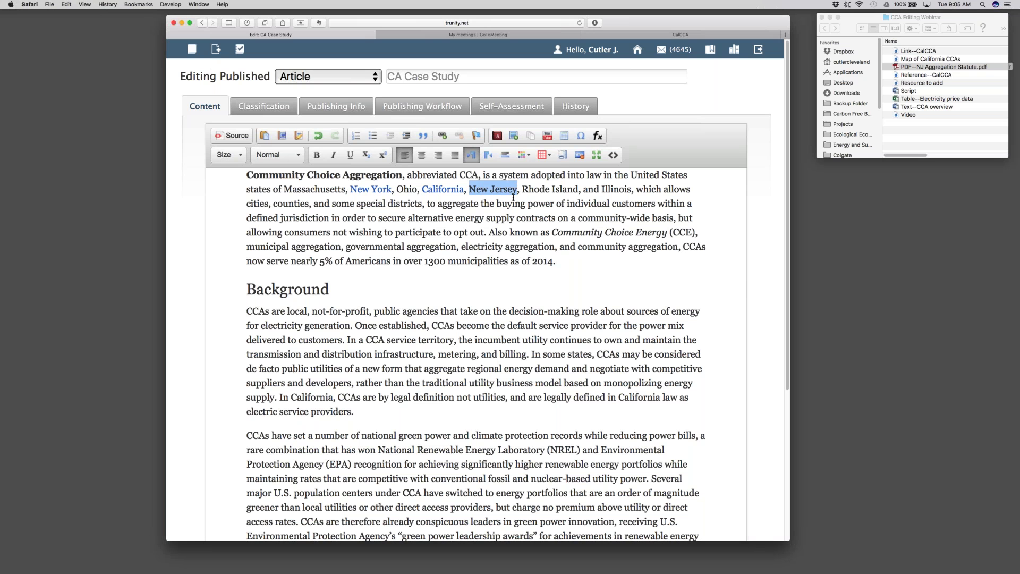
{"action": "left_click", "coordinate": [443, 137]}
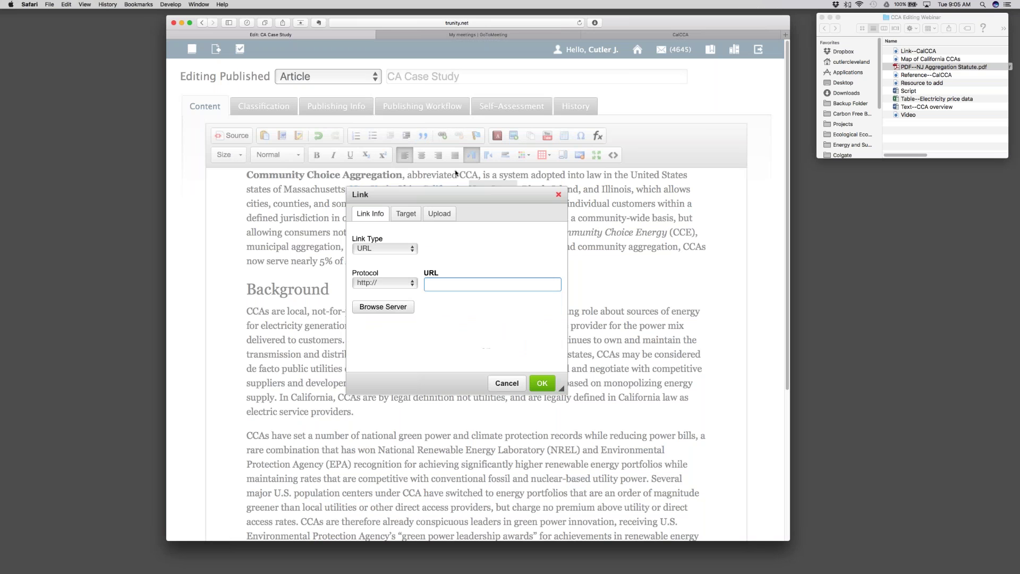
{"action": "left_click", "coordinate": [440, 214]}
{"action": "left_click", "coordinate": [386, 251]}
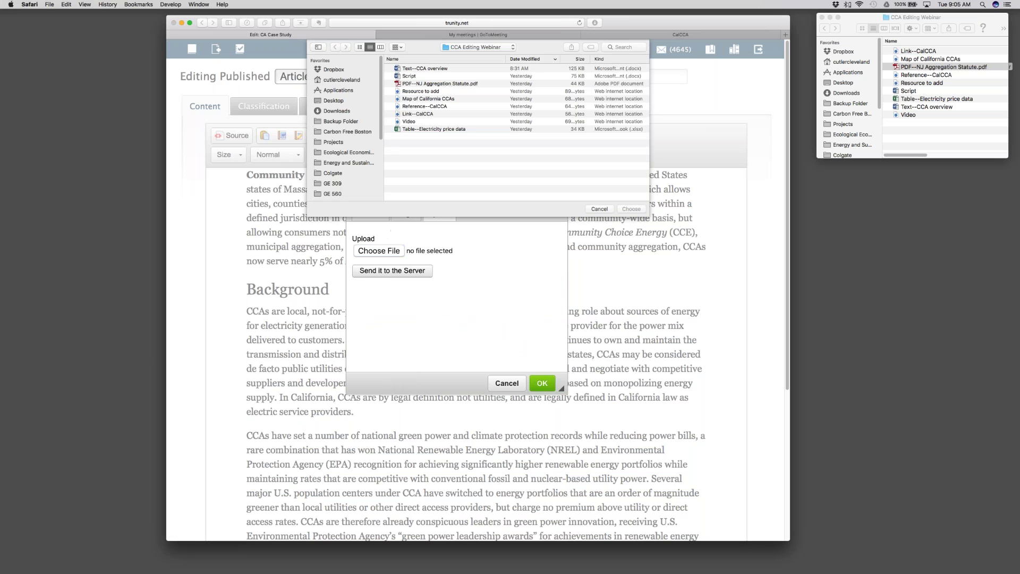
{"action": "left_click", "coordinate": [419, 84]}
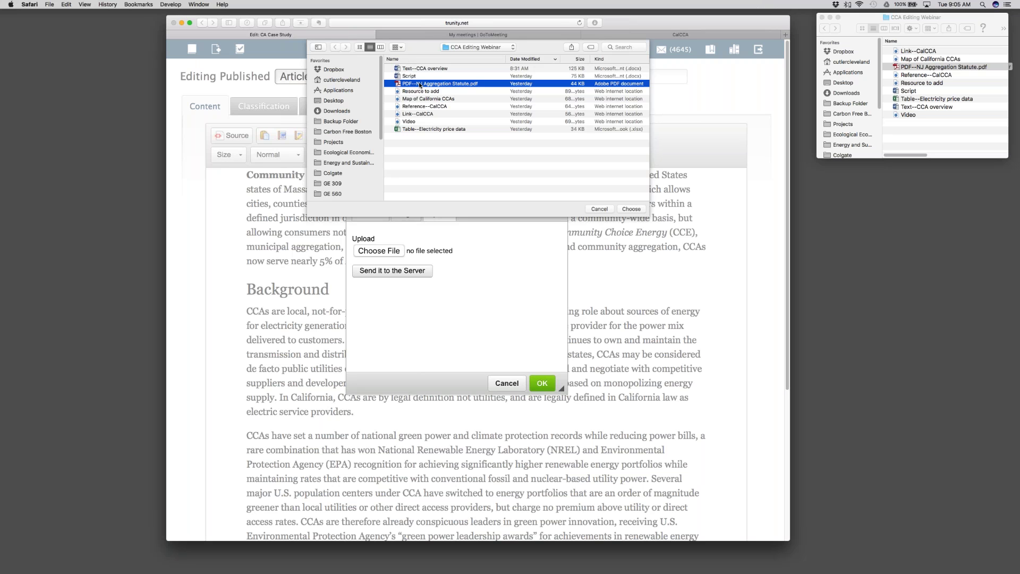
{"action": "left_click", "coordinate": [631, 209]}
{"action": "left_click", "coordinate": [394, 272]}
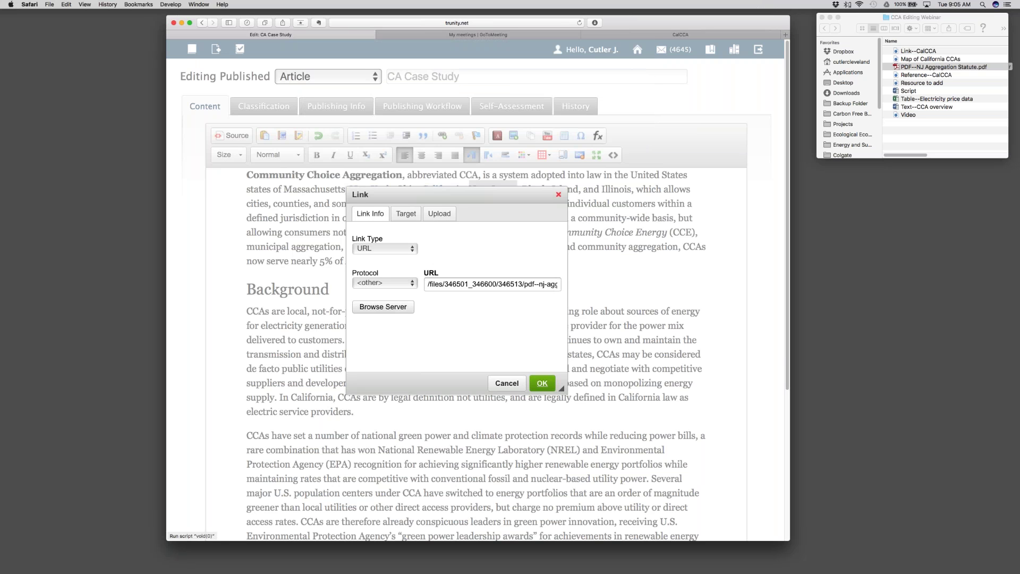
{"action": "left_click", "coordinate": [540, 391]}
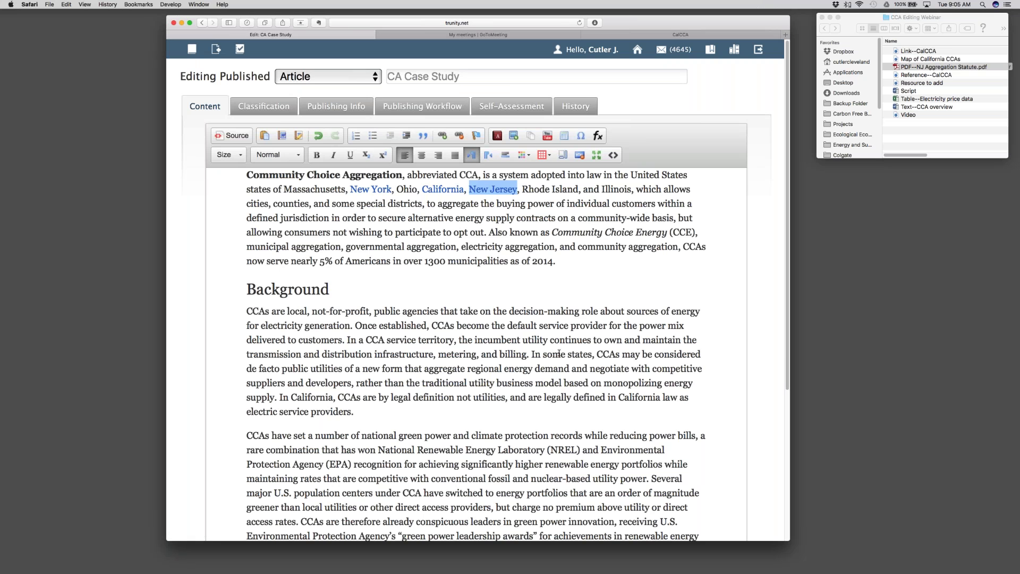
Save the edited article and test the California and New Jersey links on its published page
{"action": "scroll", "coordinate": [715, 353], "scroll_direction": "down", "scroll_amount": 5}
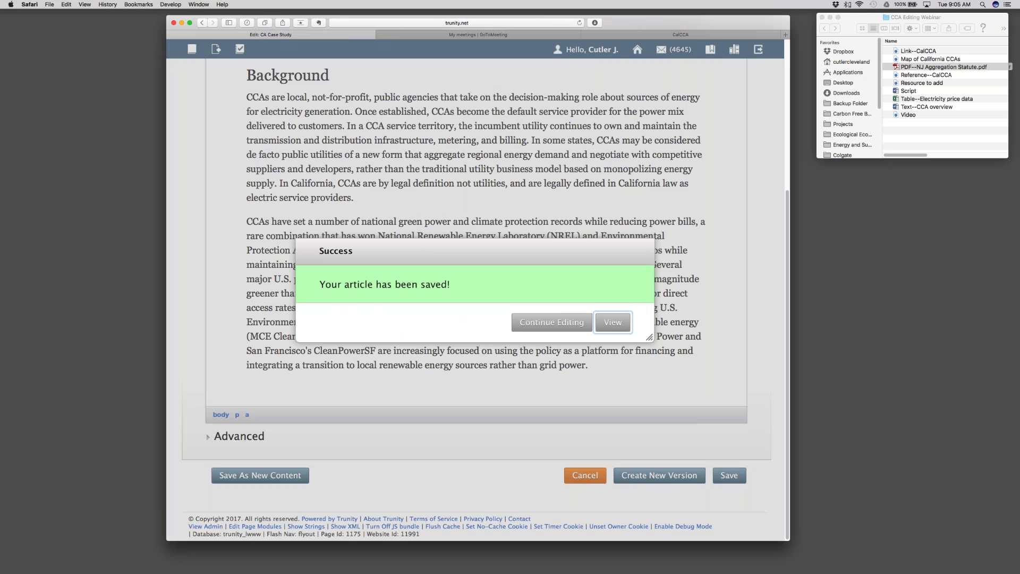
{"action": "left_click", "coordinate": [610, 323]}
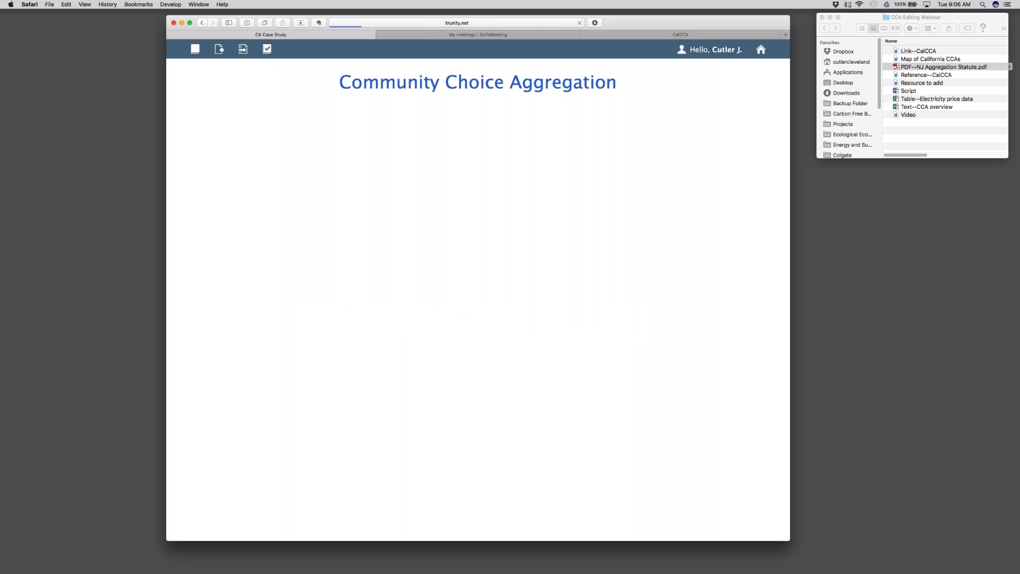
{"action": "left_click", "coordinate": [508, 218]}
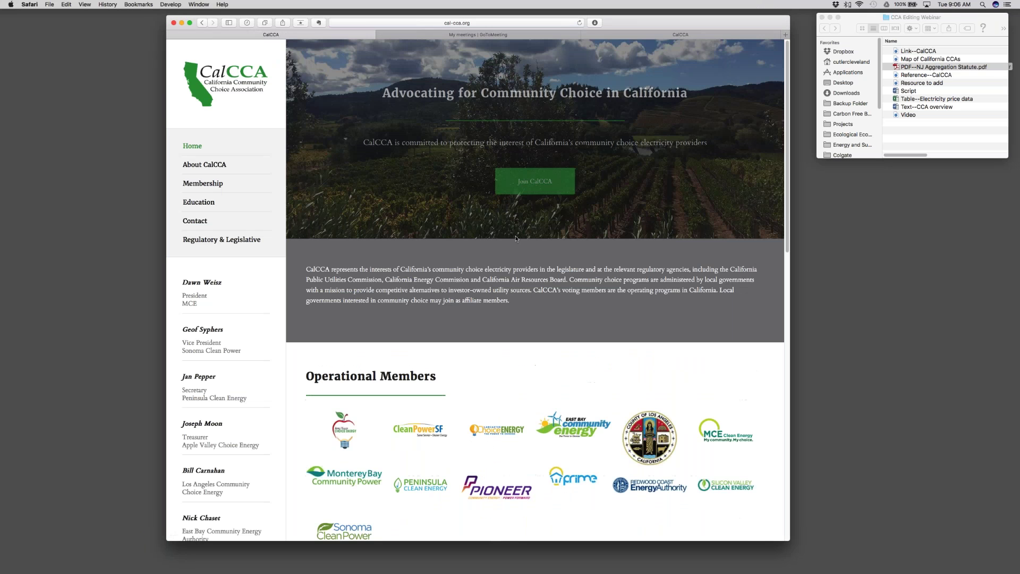
{"action": "left_click", "coordinate": [202, 22]}
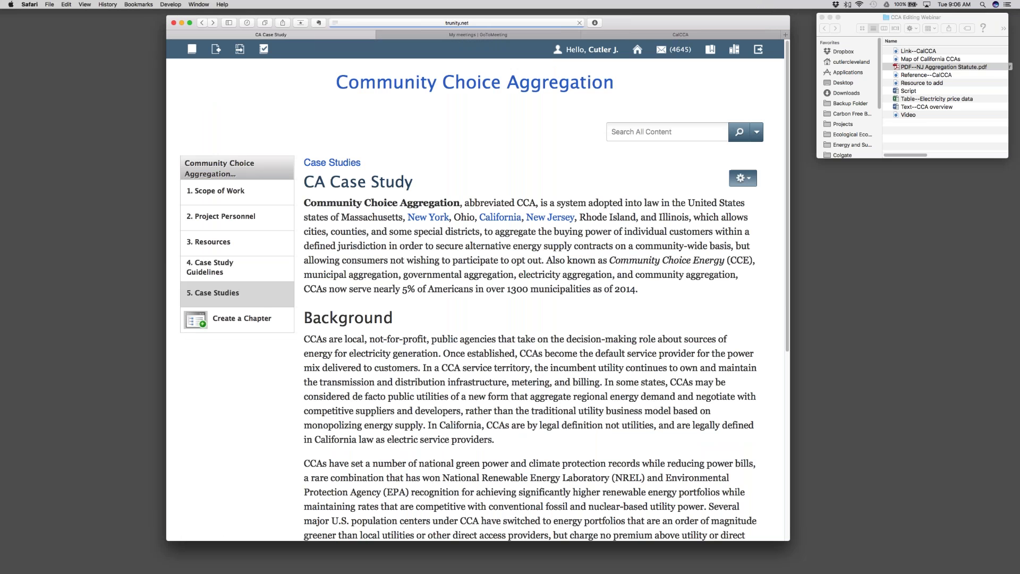
{"action": "left_click", "coordinate": [556, 217]}
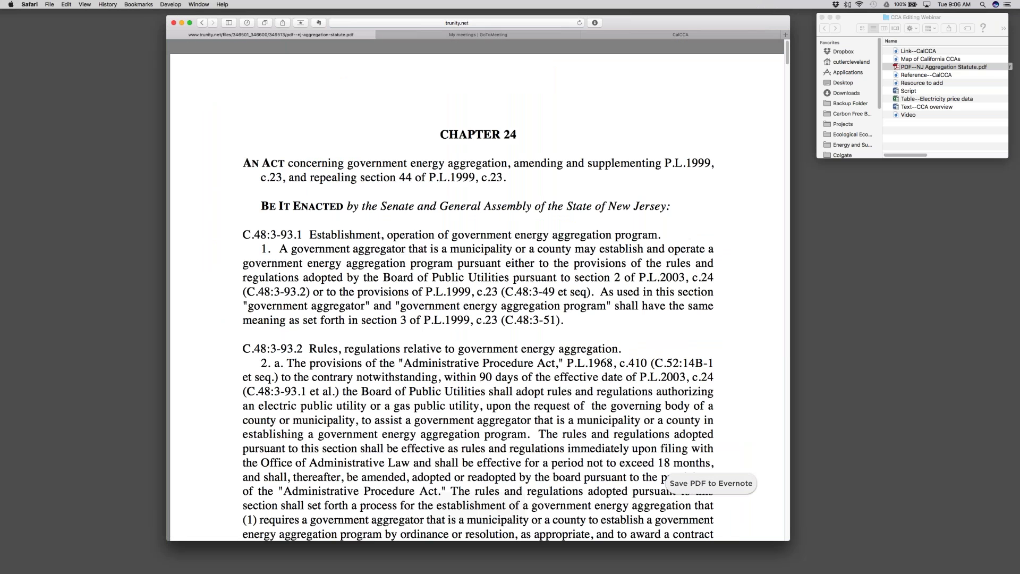
{"action": "left_click", "coordinate": [202, 23]}
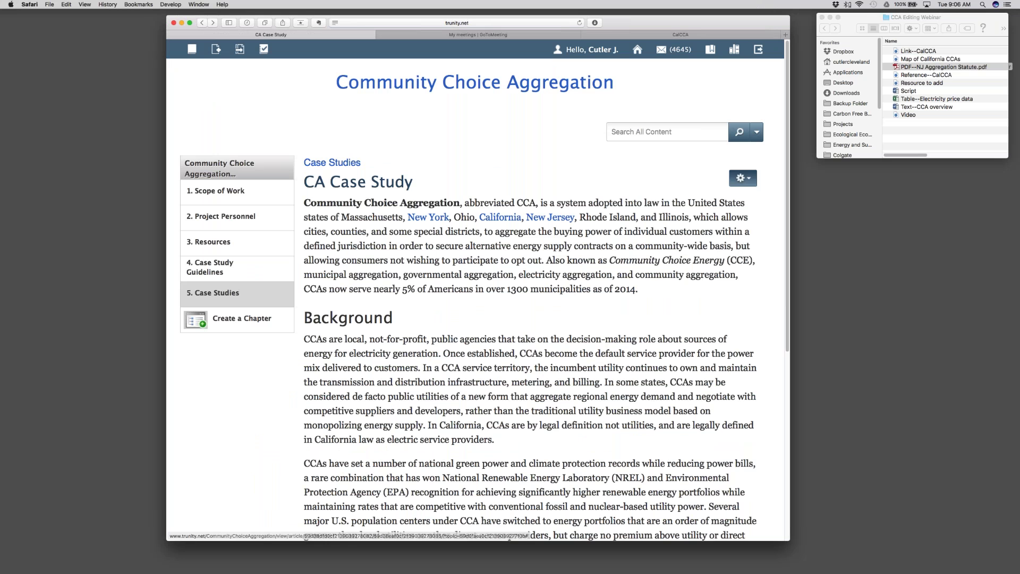
Reopen the CA Case Study article for content editing and open the Table--Electricity price data spreadsheet in Excel
{"action": "left_click", "coordinate": [742, 178]}
{"action": "left_click", "coordinate": [690, 202]}
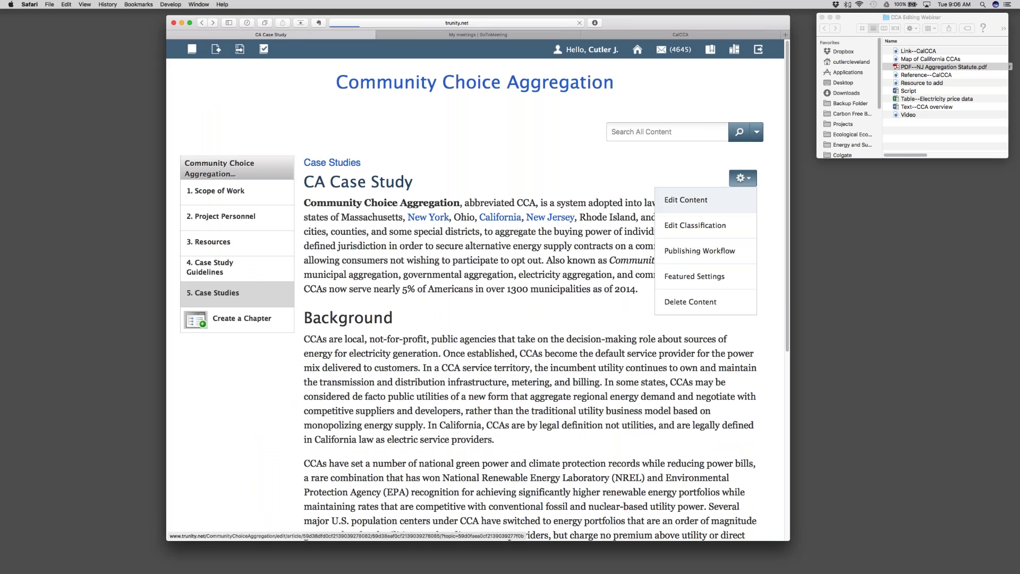
{"action": "scroll", "coordinate": [527, 279], "scroll_direction": "down", "scroll_amount": 4}
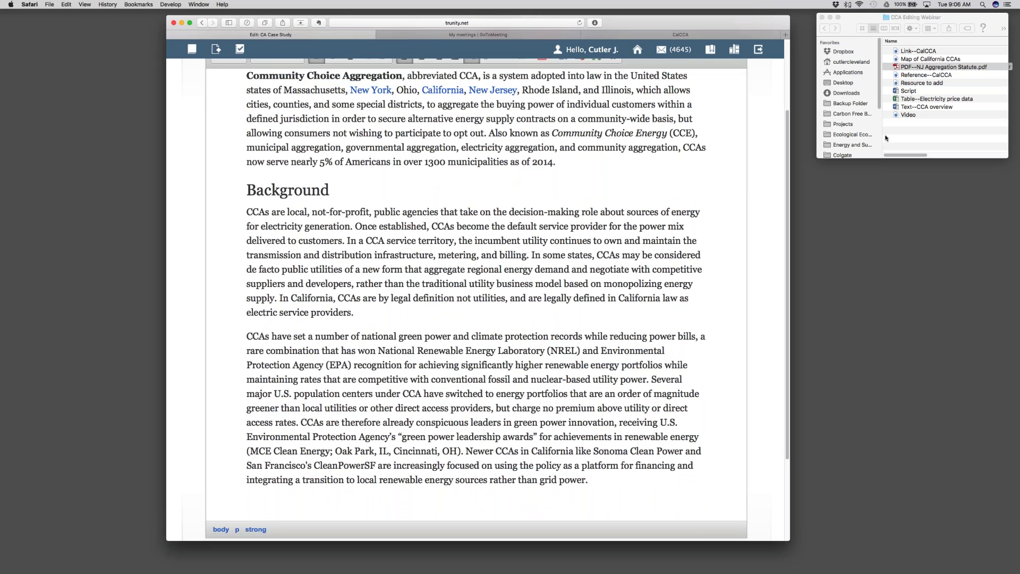
{"action": "left_click", "coordinate": [901, 130]}
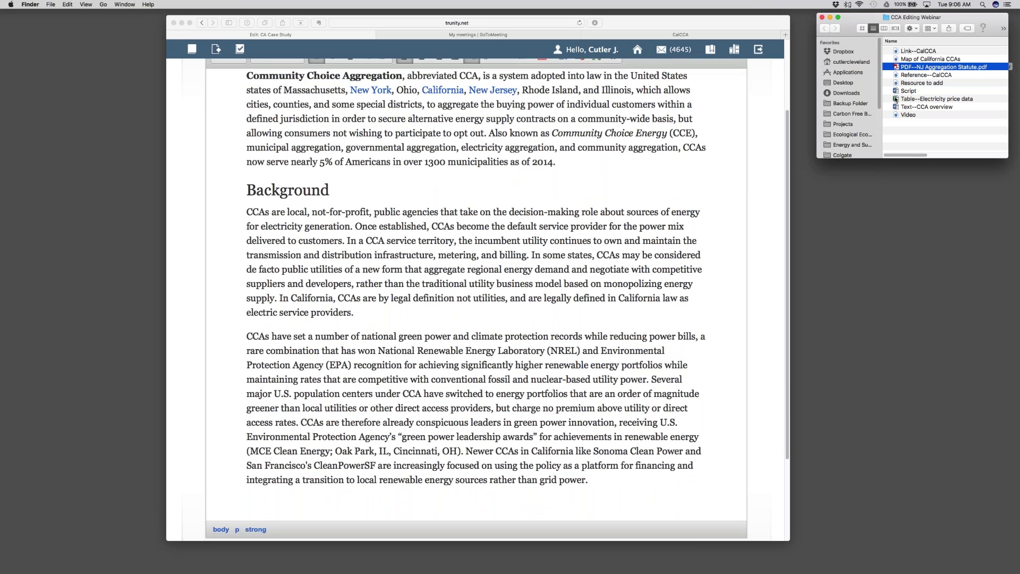
{"action": "double_click", "coordinate": [895, 100]}
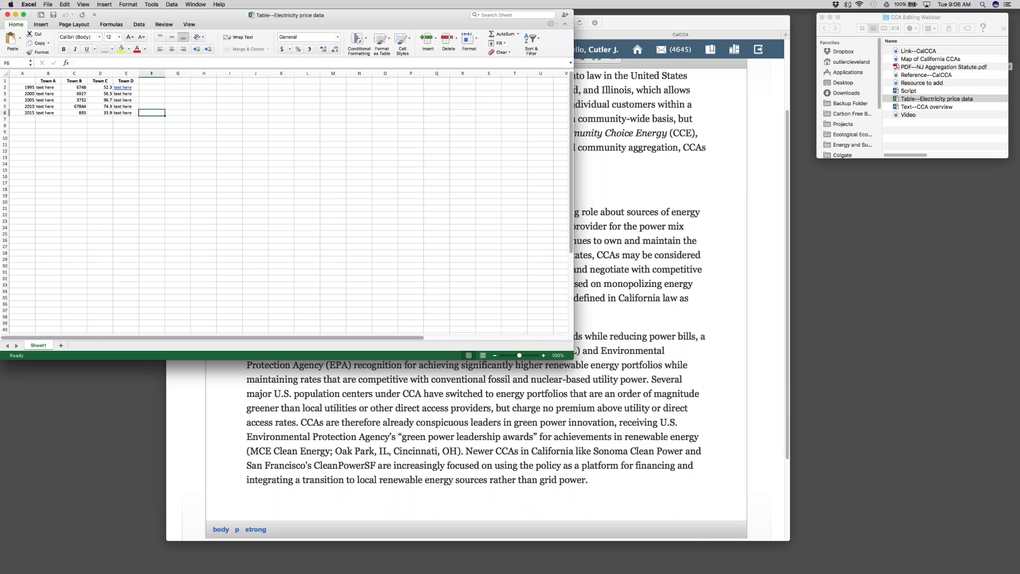
Shrink the spreadsheet window over the article, zoom the sheet to 167% and check the hyperlink in the Town D cell for 1995
{"action": "left_click_drag", "start_coordinate": [544, 351], "coordinate": [263, 292]}
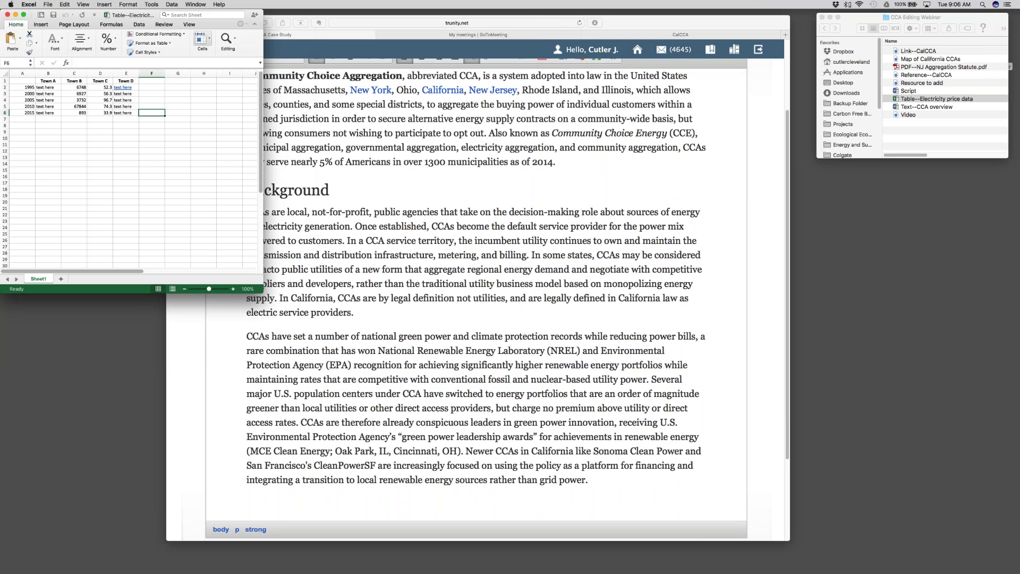
{"action": "left_click_drag", "start_coordinate": [155, 14], "coordinate": [495, 137]}
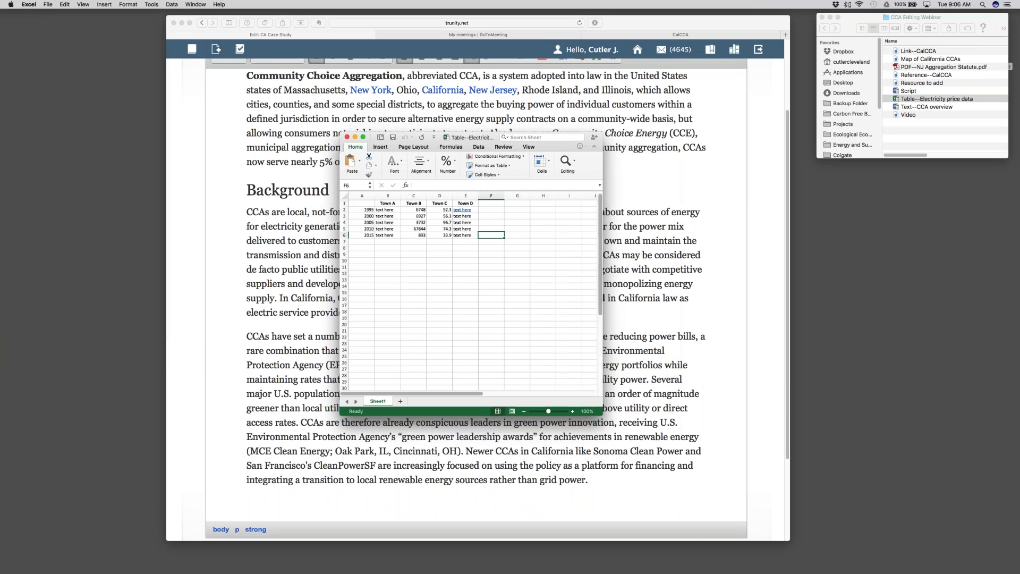
{"action": "left_click_drag", "start_coordinate": [550, 412], "coordinate": [553, 412]}
{"action": "scroll", "coordinate": [448, 393], "scroll_direction": "right", "scroll_amount": 5}
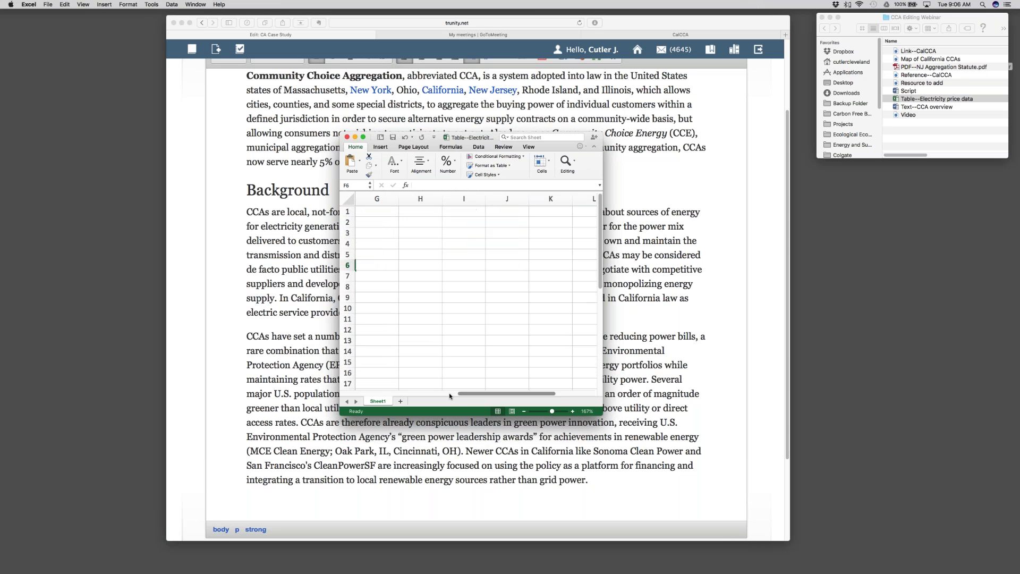
{"action": "left_click_drag", "start_coordinate": [603, 414], "coordinate": [622, 426]}
{"action": "left_click_drag", "start_coordinate": [535, 405], "coordinate": [403, 404]}
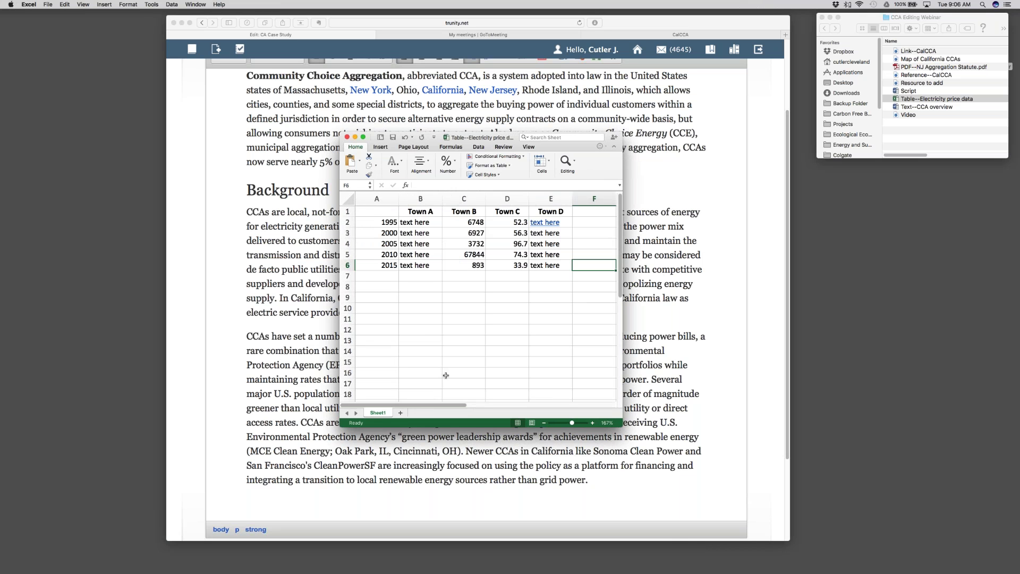
{"action": "mouse_move", "coordinate": [656, 559]}
{"action": "mouse_move", "coordinate": [548, 225]}
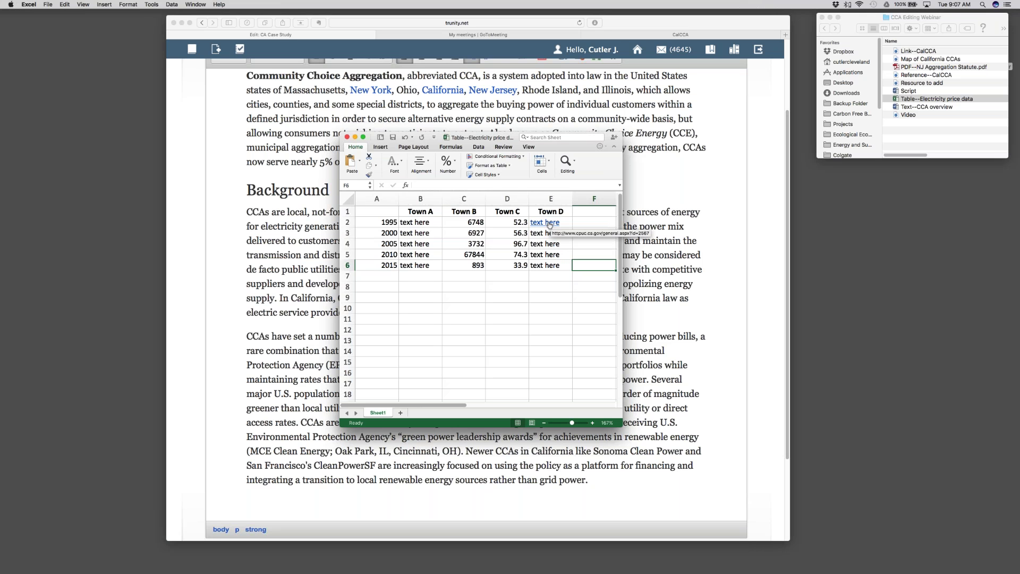
{"action": "left_click", "coordinate": [555, 331]}
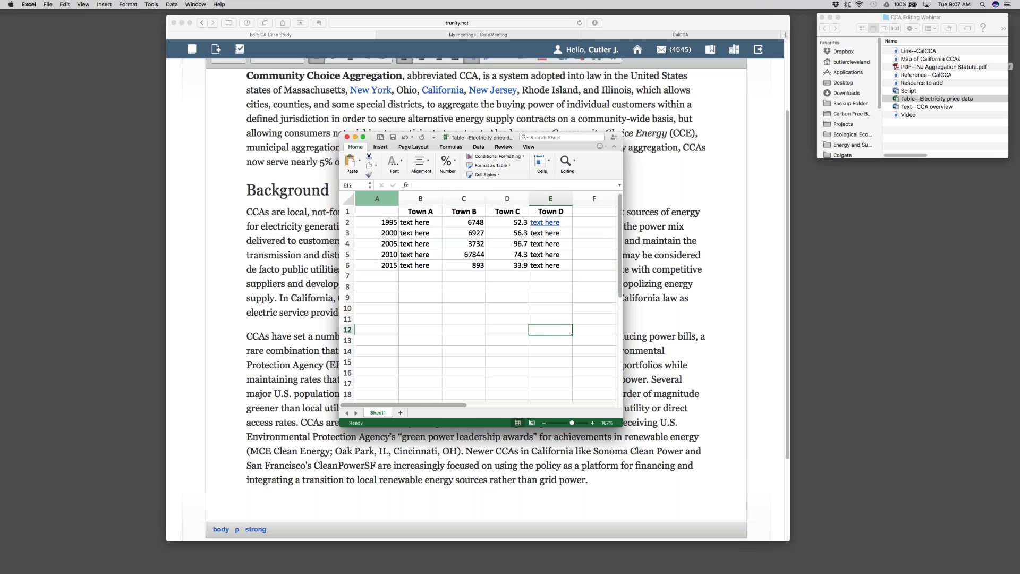
Copy the price table in cells A1 to E6 and close the spreadsheet
{"action": "left_click_drag", "start_coordinate": [391, 212], "coordinate": [544, 268]}
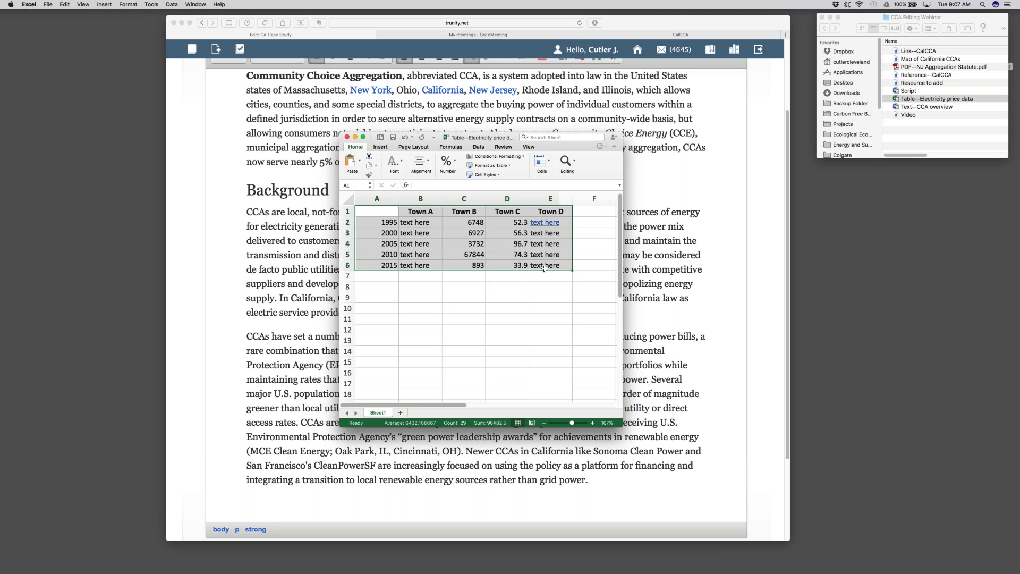
{"action": "key", "text": "cmd+c"}
{"action": "left_click", "coordinate": [348, 137]}
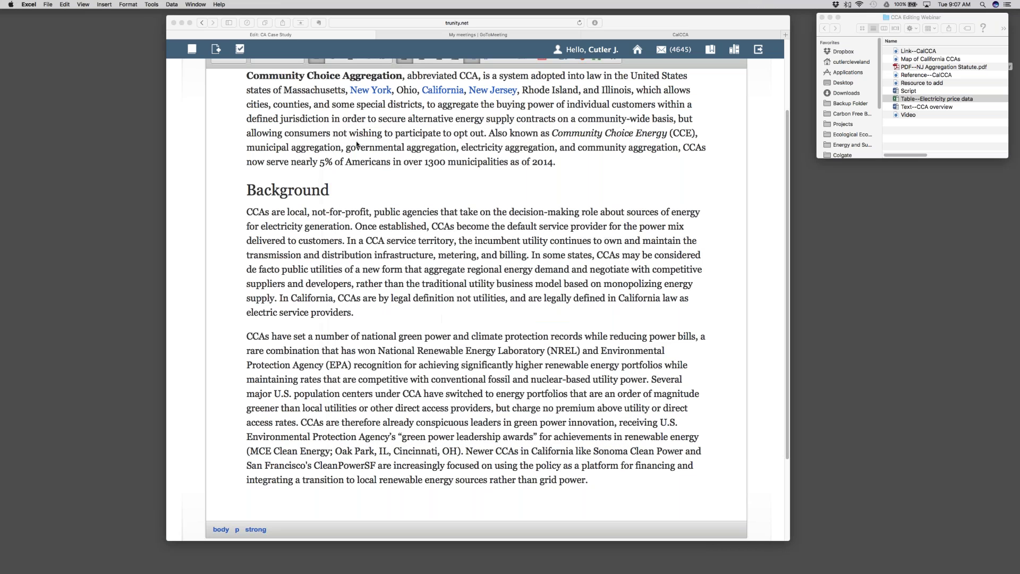
Paste the copied table on a new line between the two Background paragraphs of the article
{"action": "left_click", "coordinate": [436, 308]}
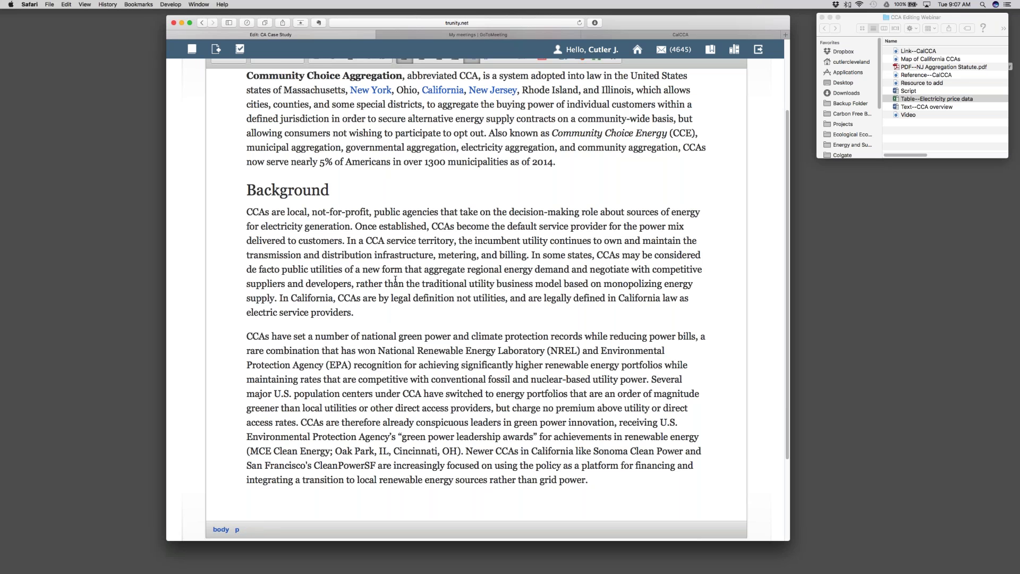
{"action": "key", "text": "super+z"}
{"action": "key", "text": "super+z"}
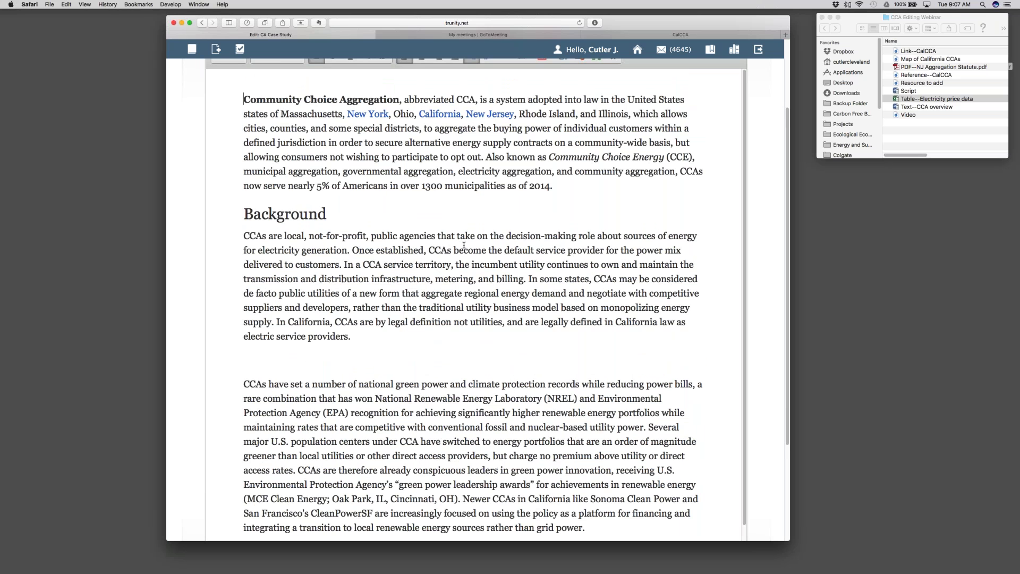
{"action": "scroll", "coordinate": [464, 245], "scroll_direction": "down", "scroll_amount": 5}
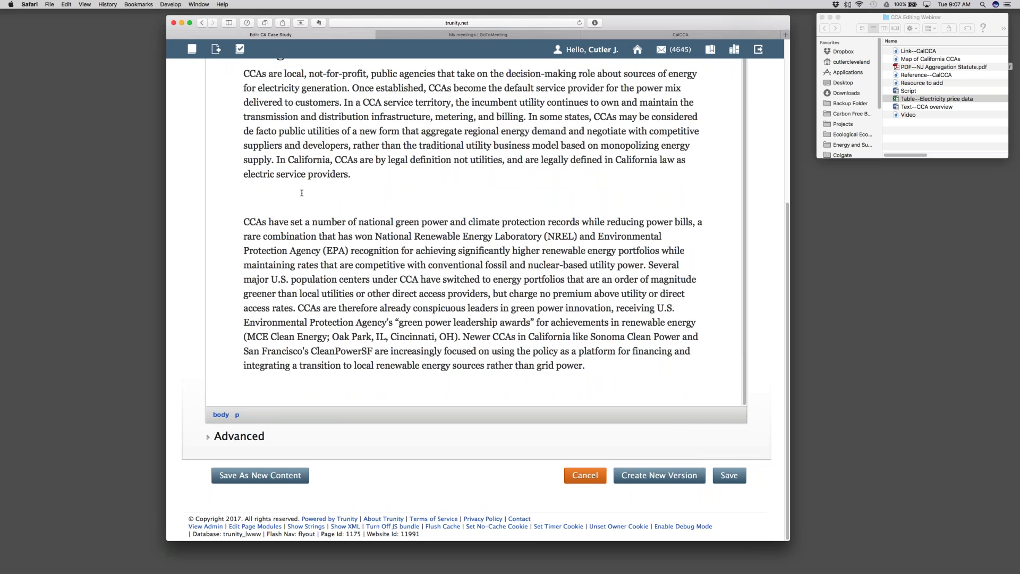
{"action": "key", "text": "super+v"}
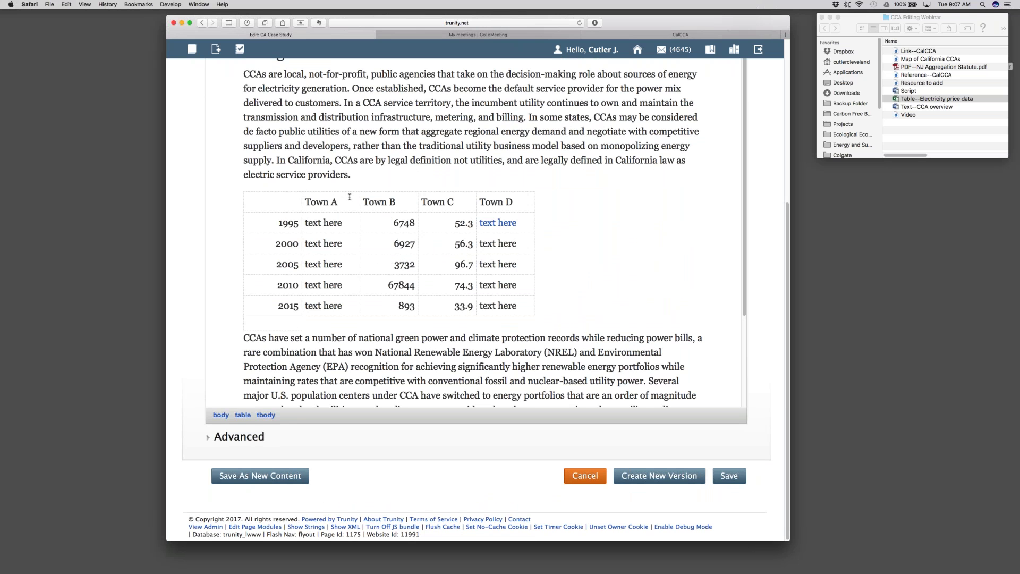
Make the table's Town A to Town D headings bold and centre them
{"action": "left_click_drag", "start_coordinate": [307, 202], "coordinate": [515, 202]}
{"action": "key", "text": "super+b"}
{"action": "scroll", "coordinate": [702, 274], "scroll_direction": "up", "scroll_amount": 3}
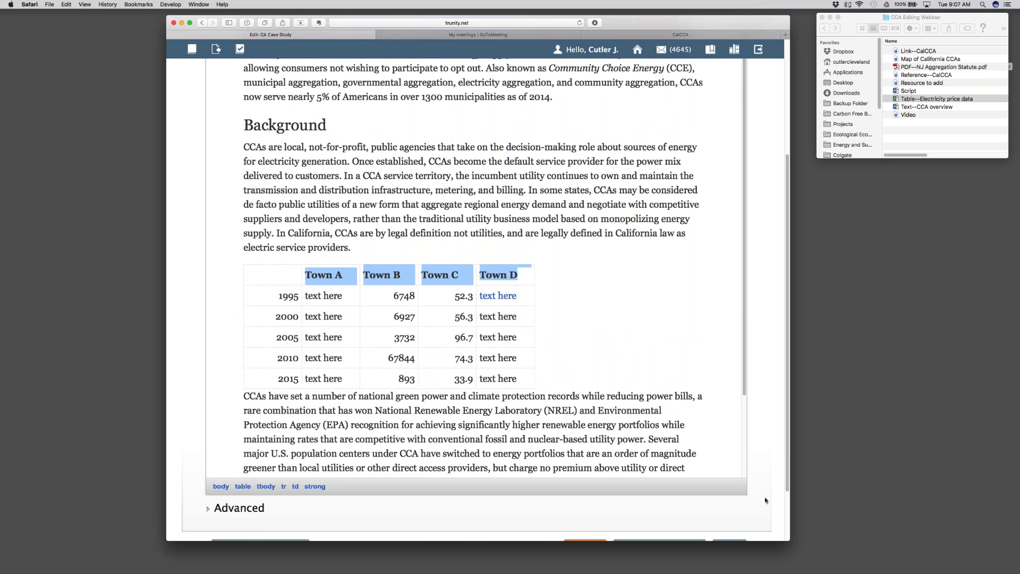
{"action": "scroll", "coordinate": [690, 152], "scroll_direction": "up", "scroll_amount": 5}
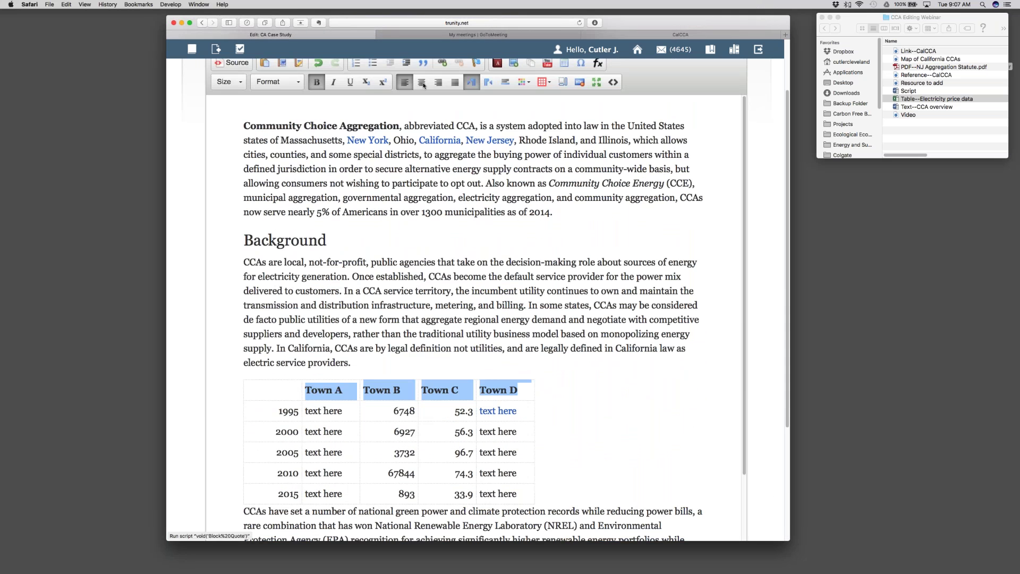
{"action": "left_click", "coordinate": [421, 82]}
{"action": "scroll", "coordinate": [450, 386], "scroll_direction": "down", "scroll_amount": 2}
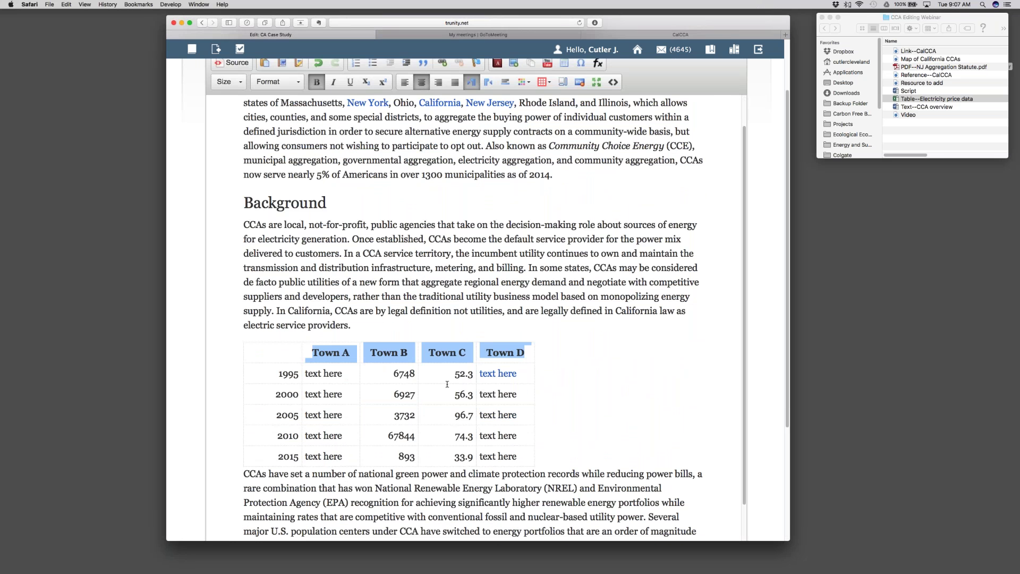
Look through the pasted table's cell, row and column editing options without applying any
{"action": "left_click", "coordinate": [447, 386]}
{"action": "right_click", "coordinate": [446, 392]}
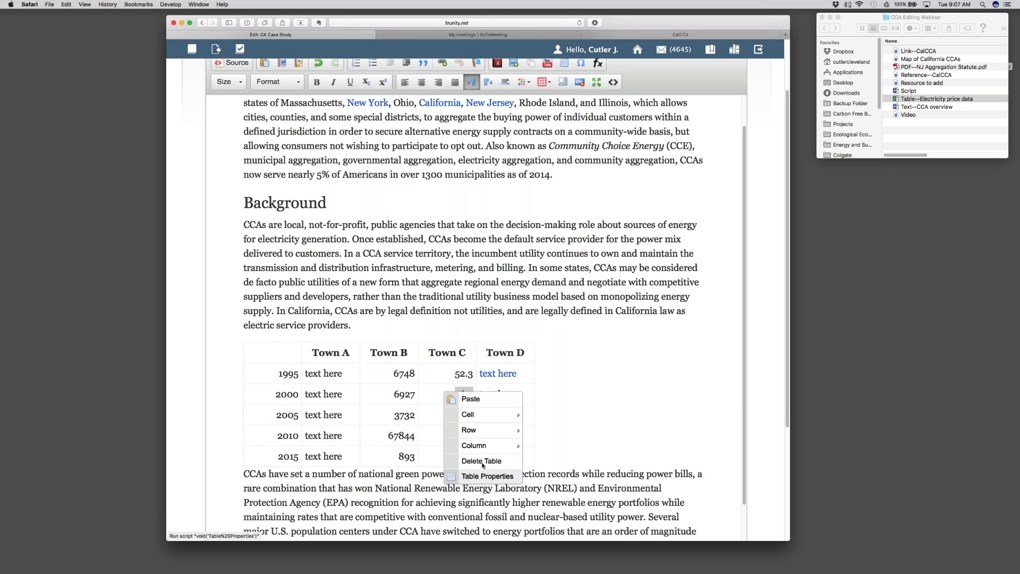
{"action": "mouse_move", "coordinate": [478, 416]}
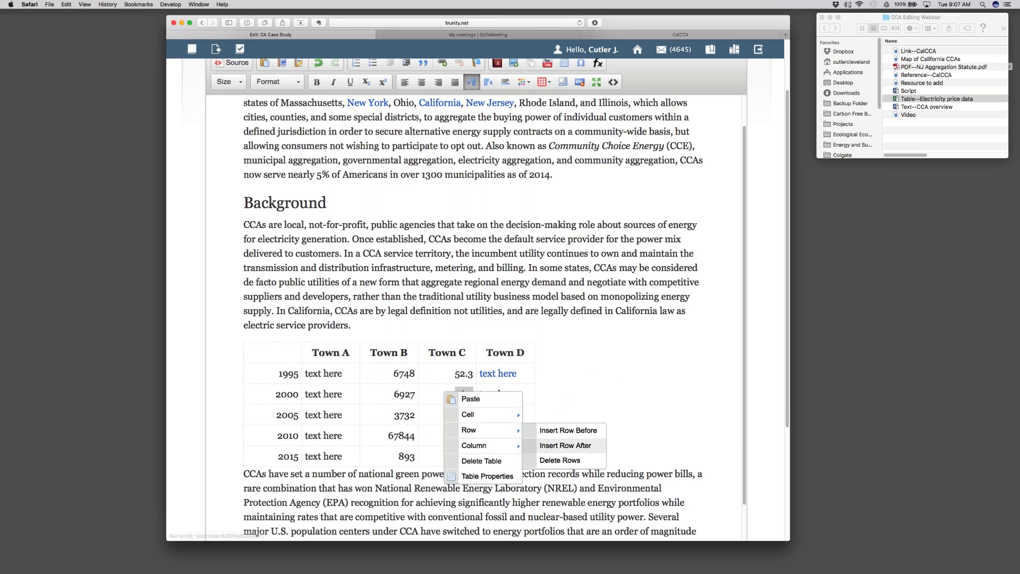
{"action": "left_click", "coordinate": [614, 366]}
Add blank lines after and before the table to separate it from the surrounding paragraphs
{"action": "left_click", "coordinate": [598, 395]}
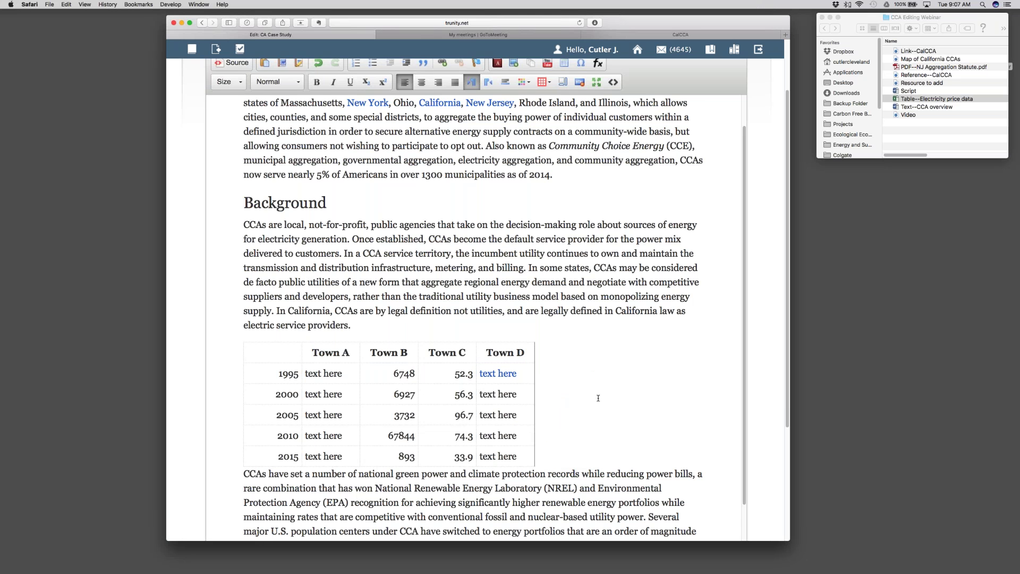
{"action": "key", "text": "Return"}
{"action": "left_click", "coordinate": [361, 325]}
{"action": "key", "text": "Return"}
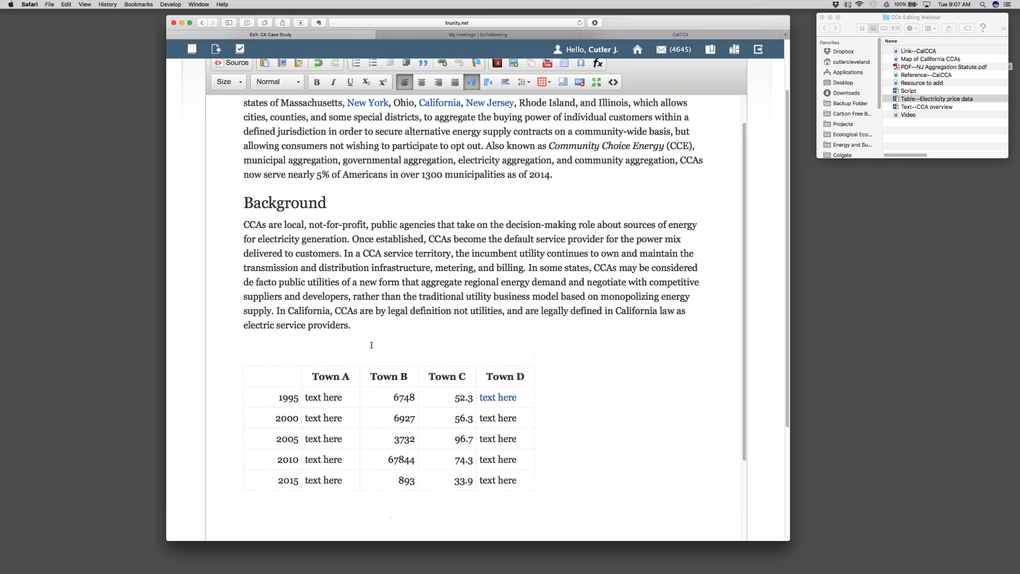
Set the table's alignment to Center in its table properties
{"action": "right_click", "coordinate": [427, 398]}
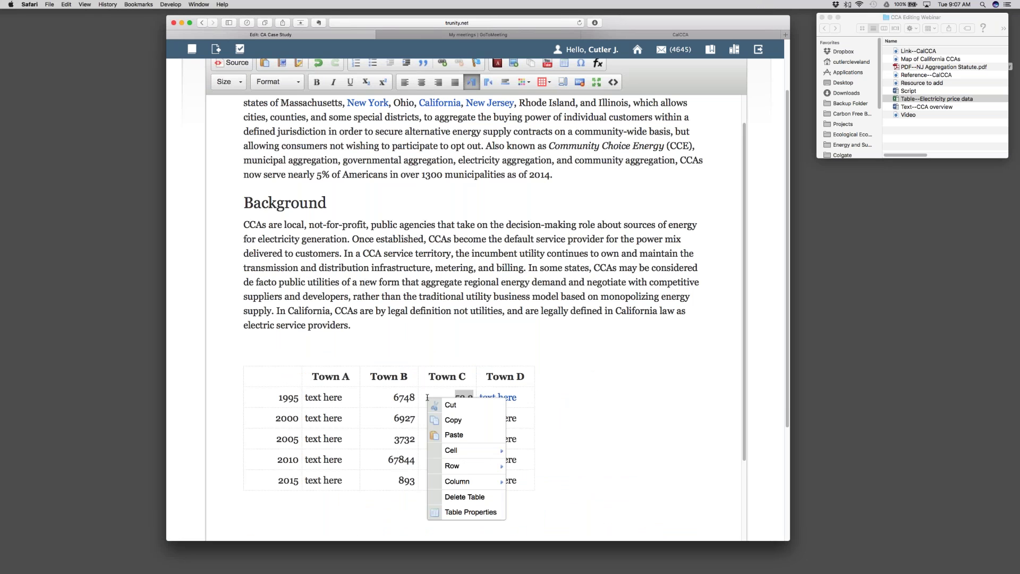
{"action": "left_click", "coordinate": [467, 513]}
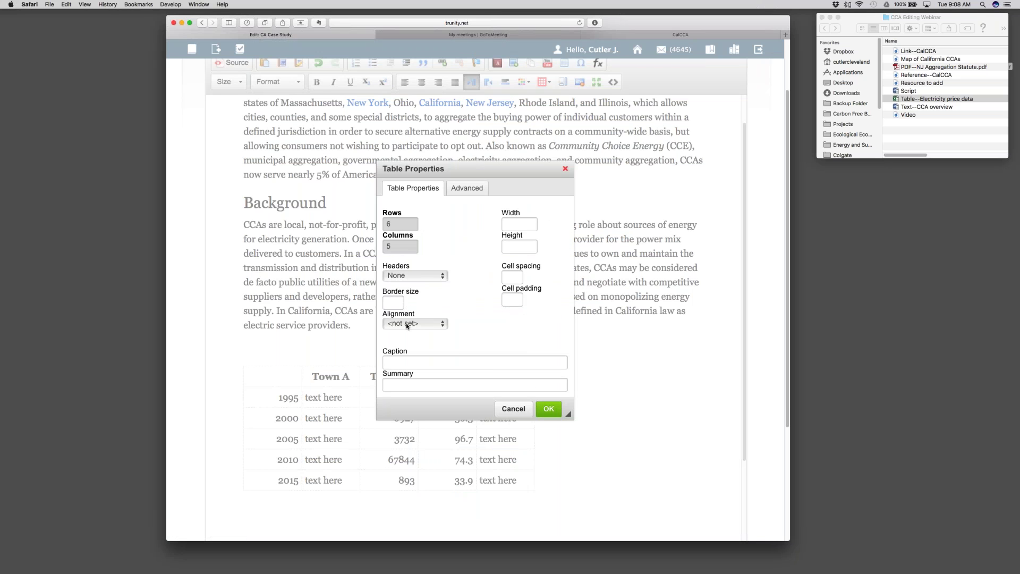
{"action": "left_click", "coordinate": [407, 326]}
{"action": "left_click", "coordinate": [407, 346]}
{"action": "left_click", "coordinate": [549, 409]}
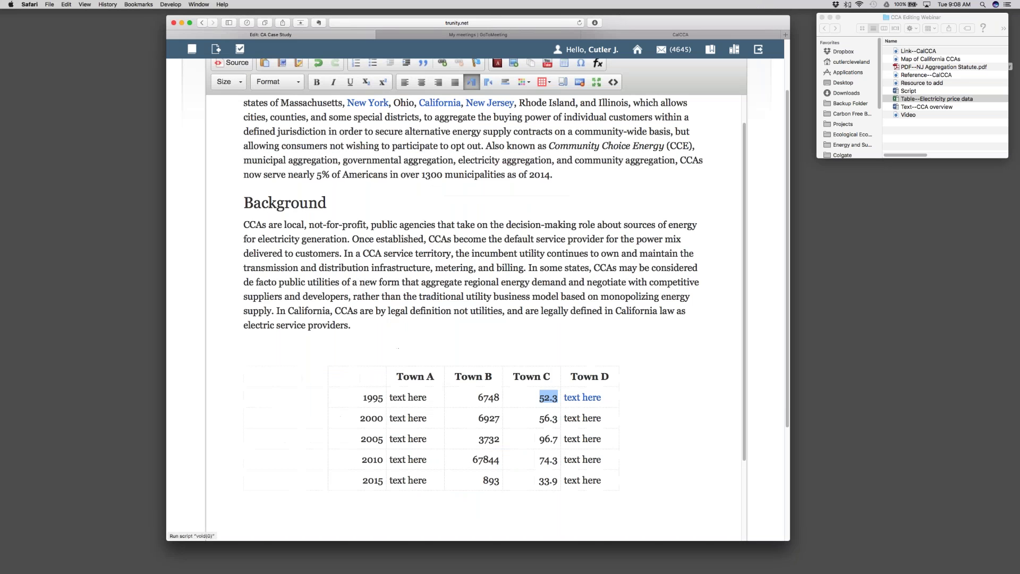
Remove the extra blank line below the table and place the cursor on a new line after the last paragraph
{"action": "scroll", "coordinate": [663, 374], "scroll_direction": "down", "scroll_amount": 3}
{"action": "left_click", "coordinate": [432, 439]}
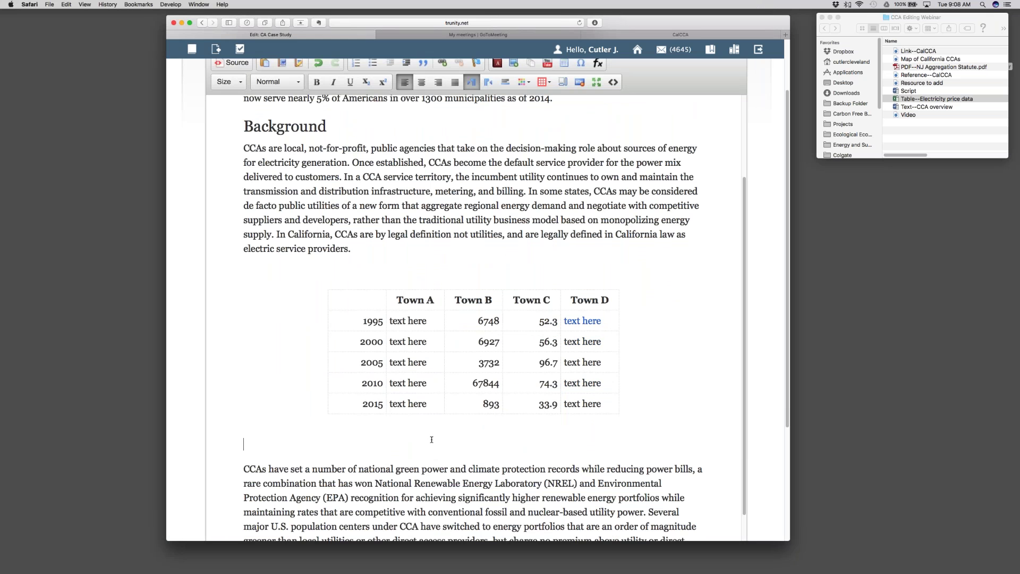
{"action": "key", "text": "BackSpace"}
{"action": "scroll", "coordinate": [471, 379], "scroll_direction": "down", "scroll_amount": 2}
{"action": "scroll", "coordinate": [471, 378], "scroll_direction": "down", "scroll_amount": 4}
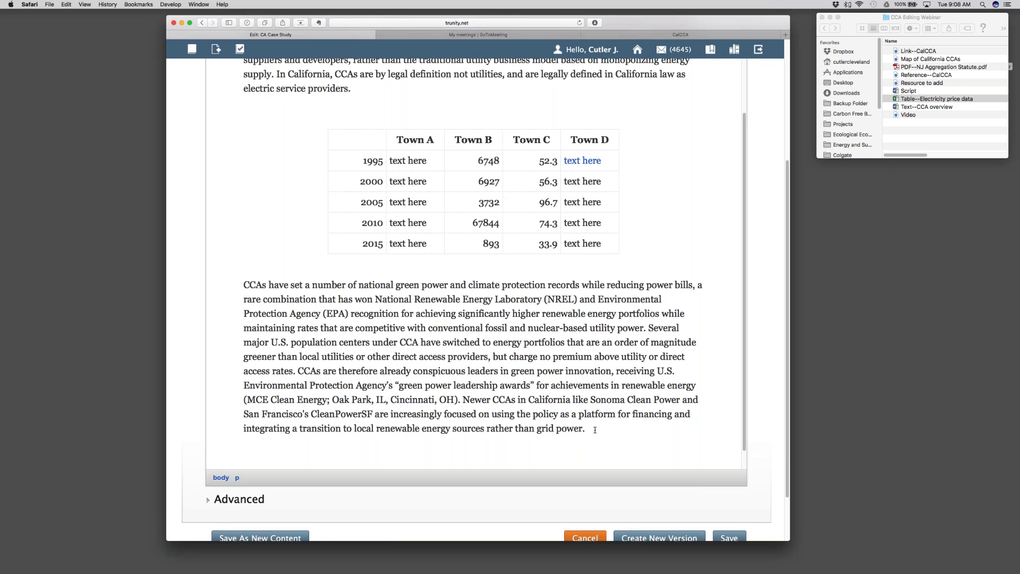
{"action": "left_click", "coordinate": [501, 449]}
Open the Map of California CCAs web link and save the page's California map image to the CCA Editing Webinar folder
{"action": "left_click", "coordinate": [950, 99]}
{"action": "double_click", "coordinate": [922, 60]}
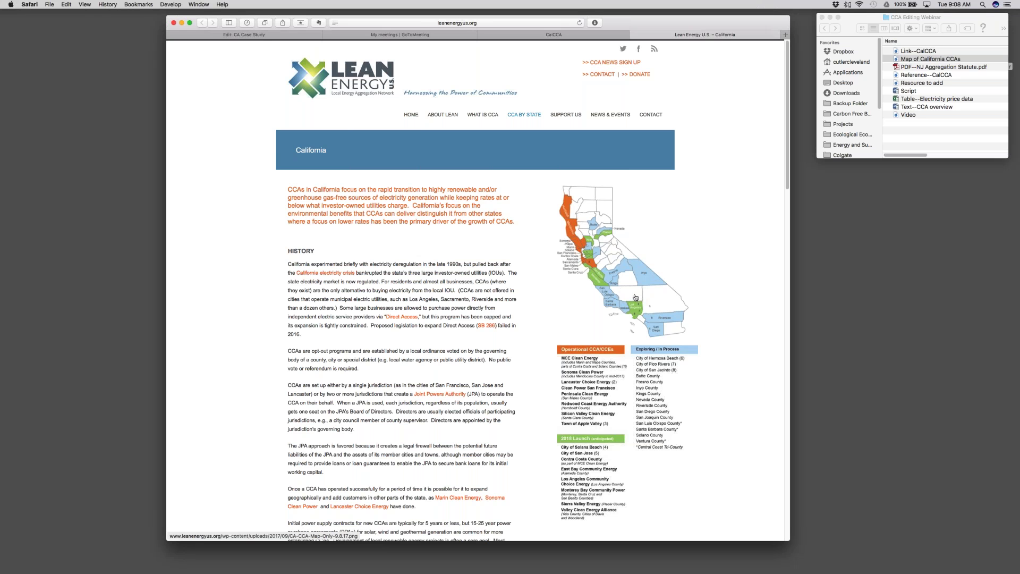
{"action": "left_click_drag", "start_coordinate": [635, 297], "coordinate": [908, 126]}
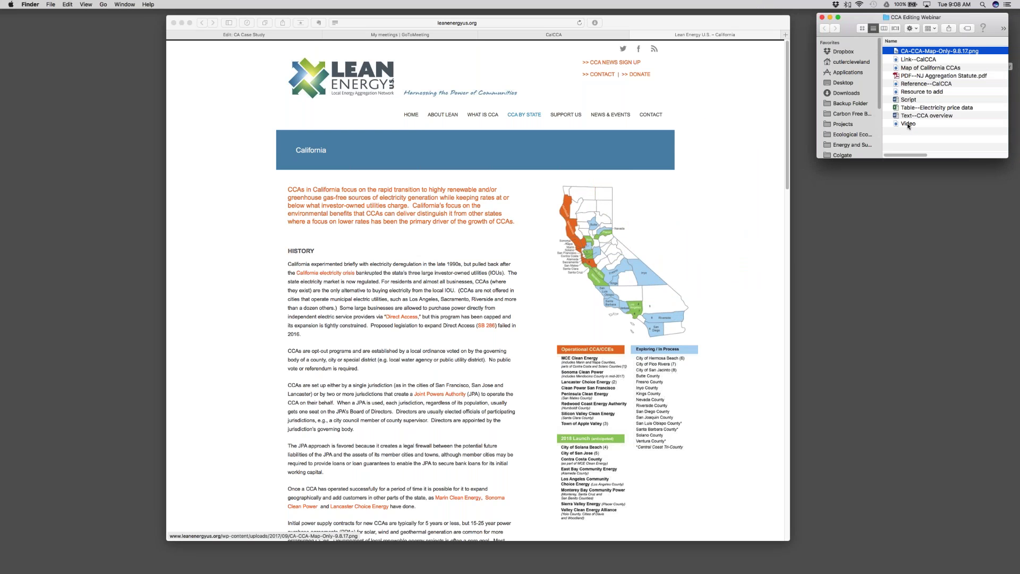
{"action": "left_click", "coordinate": [937, 48]}
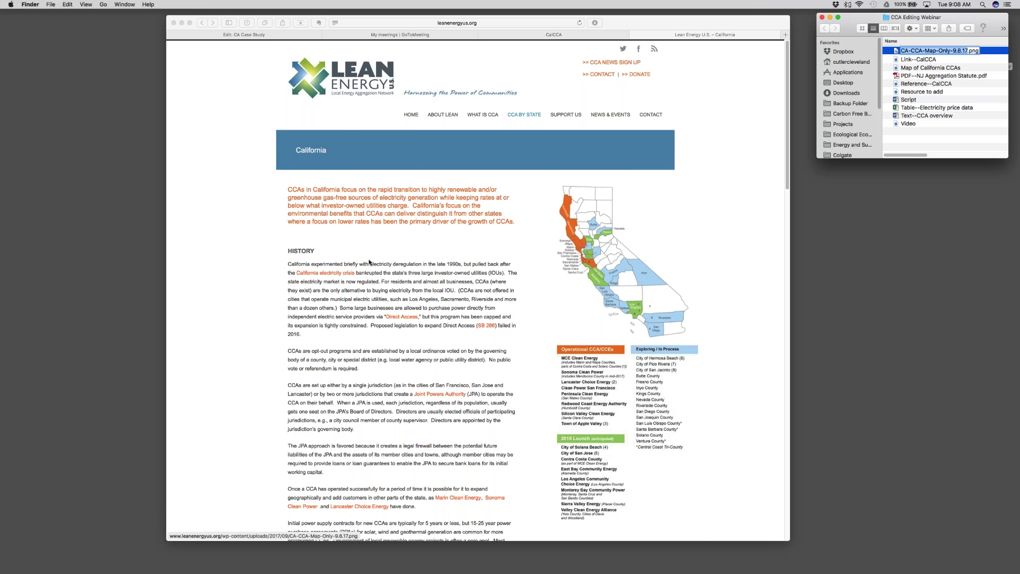
Return to the CA Case Study editor and insert the "Image with Caption - Full Width" template below the last paragraph
{"action": "left_click", "coordinate": [250, 37]}
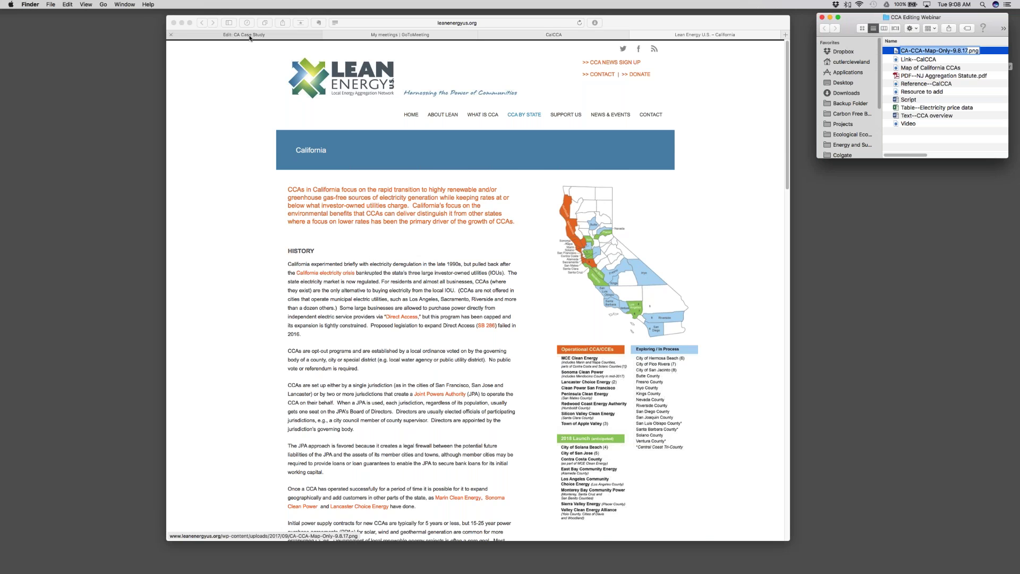
{"action": "left_click", "coordinate": [250, 35]}
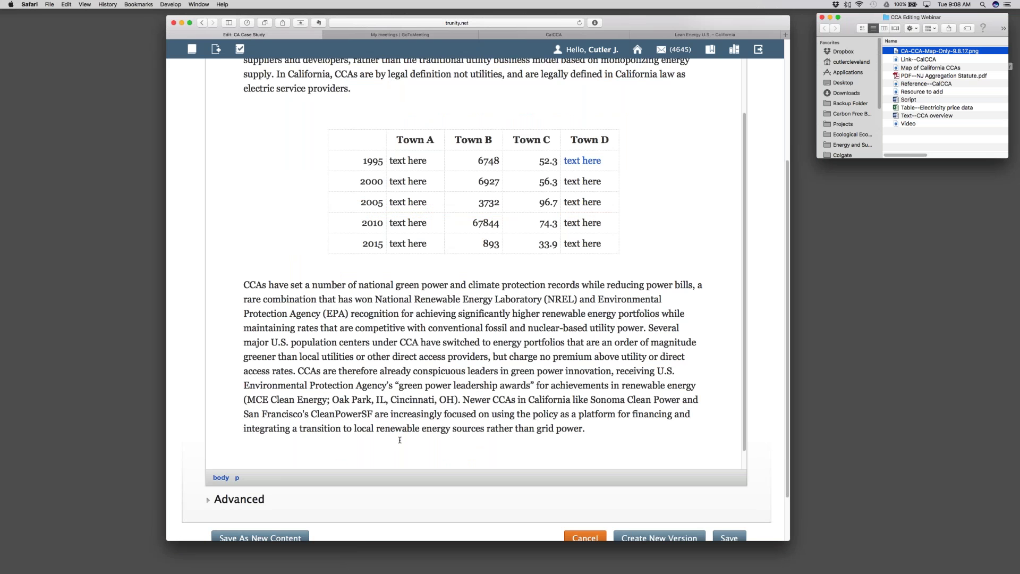
{"action": "scroll", "coordinate": [455, 428], "scroll_direction": "down", "scroll_amount": 1}
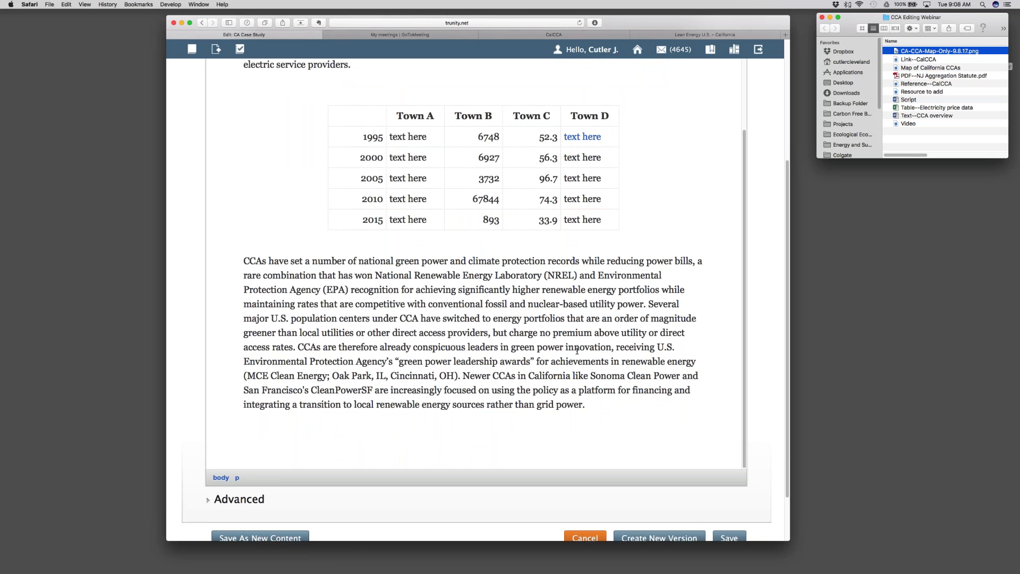
{"action": "scroll", "coordinate": [776, 389], "scroll_direction": "up", "scroll_amount": 2}
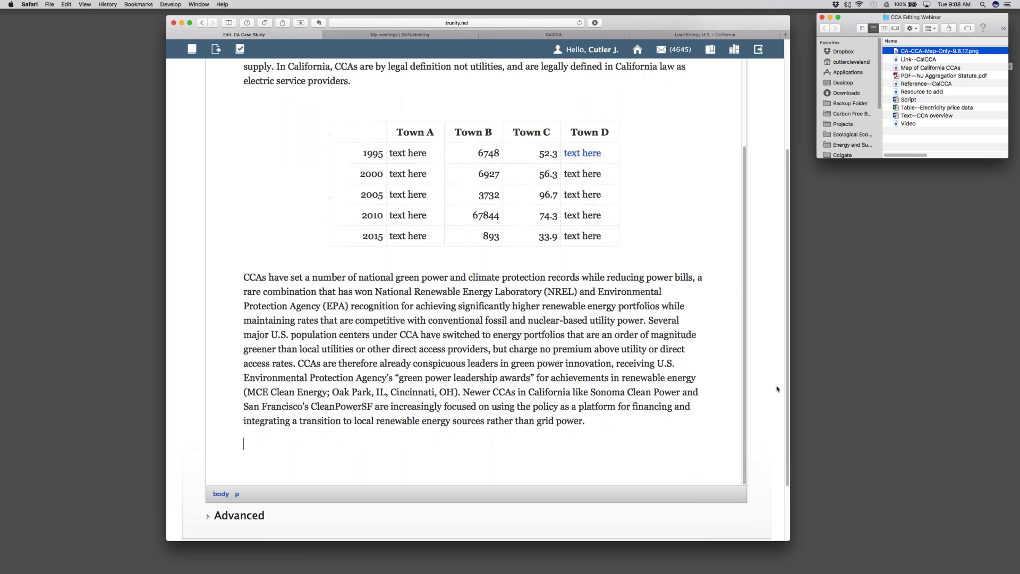
{"action": "scroll", "coordinate": [777, 389], "scroll_direction": "up", "scroll_amount": 8}
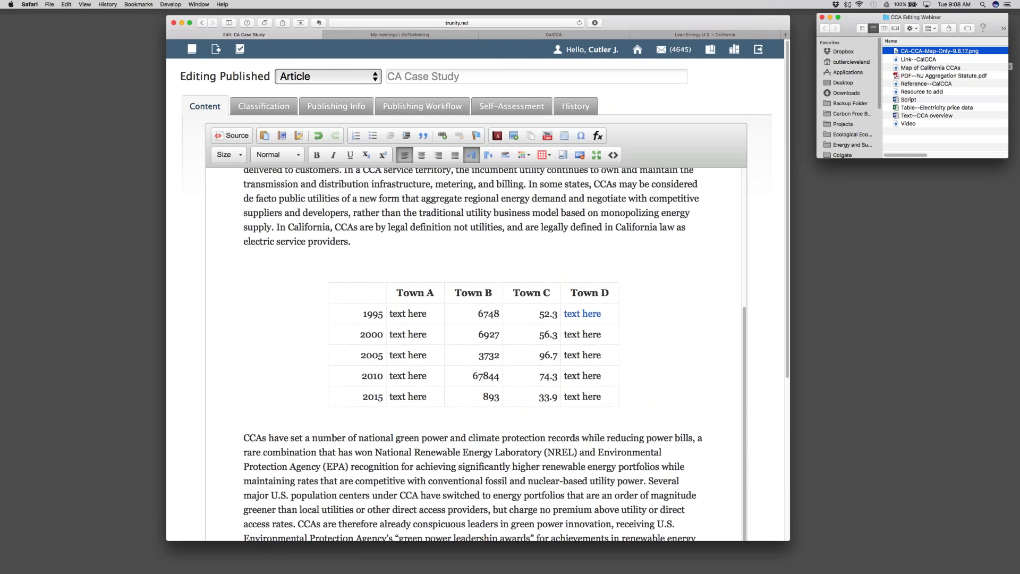
{"action": "left_click", "coordinate": [530, 136]}
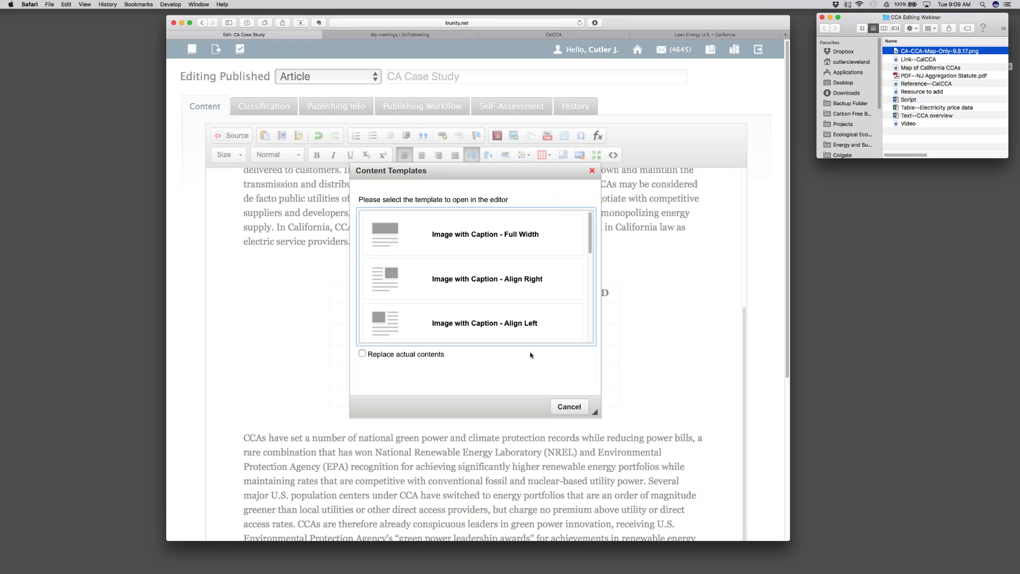
{"action": "left_click", "coordinate": [496, 239]}
{"action": "scroll", "coordinate": [393, 119], "scroll_direction": "down", "scroll_amount": 1}
{"action": "scroll", "coordinate": [393, 119], "scroll_direction": "down", "scroll_amount": 5}
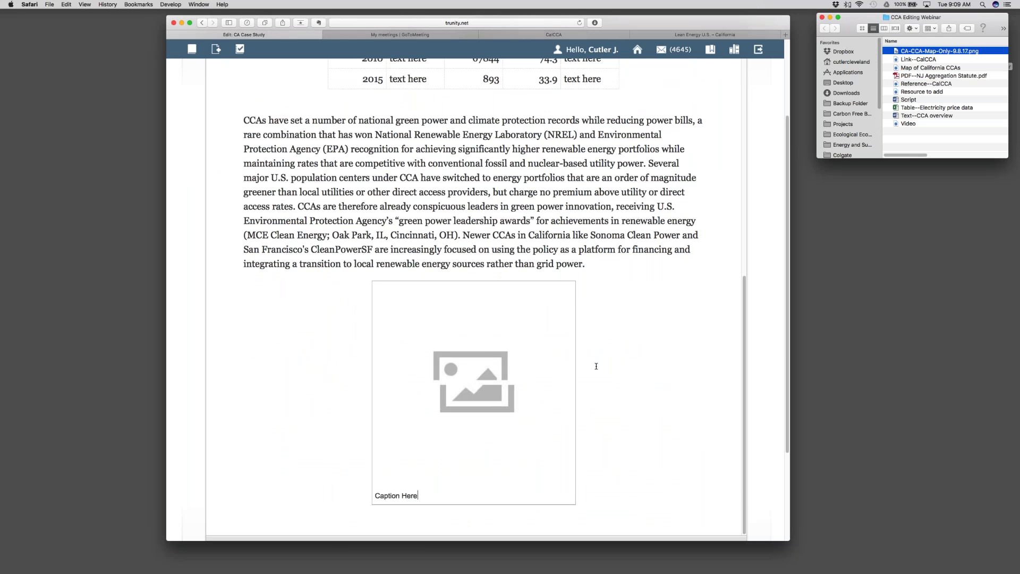
Replace the placeholder in the captioned image template with the uploaded file CA-CCA-Map-Only-9.8.17.png from the CCA Editing Webinar folder
{"action": "left_click", "coordinate": [500, 398]}
{"action": "left_click", "coordinate": [428, 499]}
{"action": "double_click", "coordinate": [466, 385]}
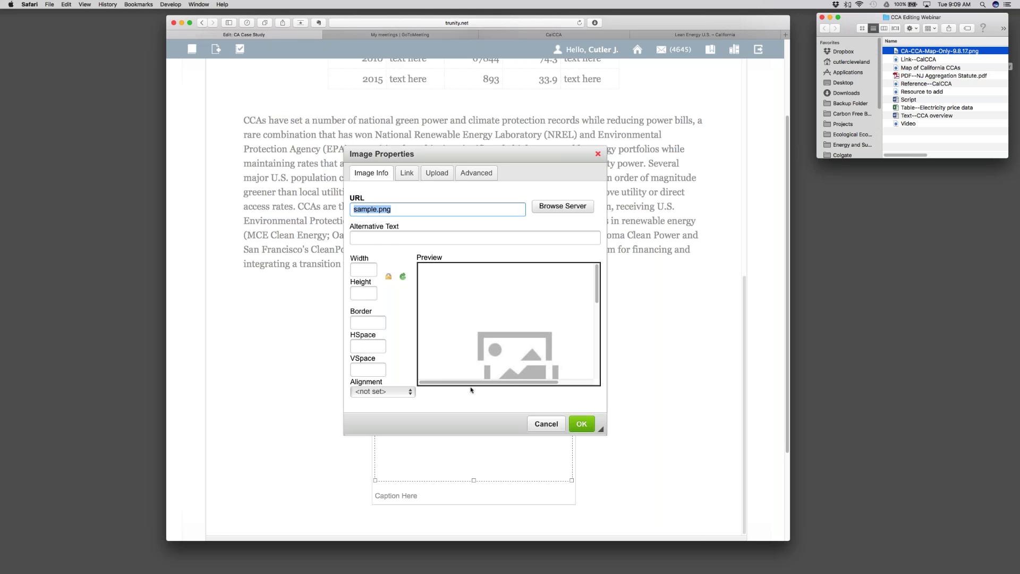
{"action": "left_click", "coordinate": [437, 172]}
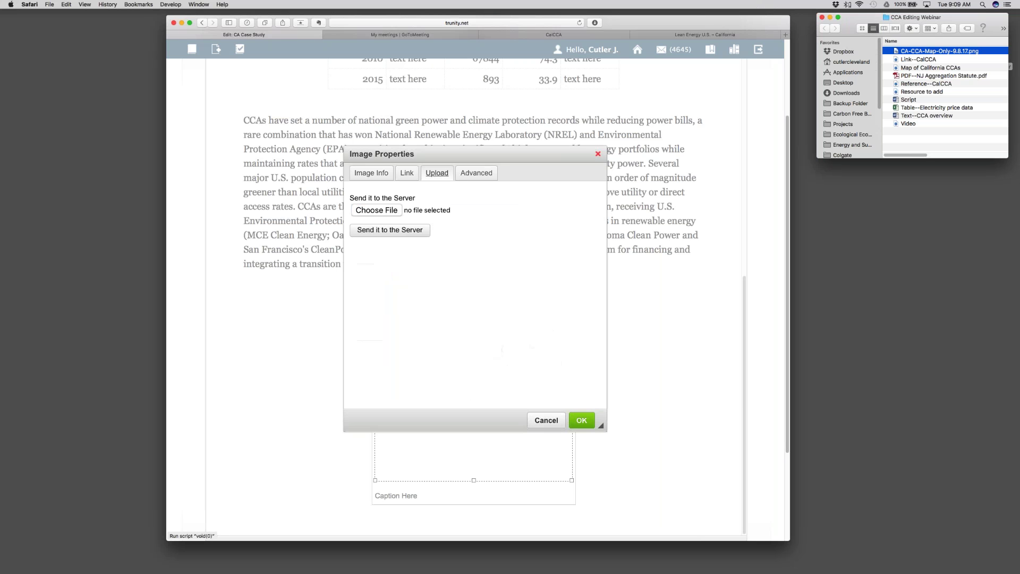
{"action": "left_click", "coordinate": [376, 210]}
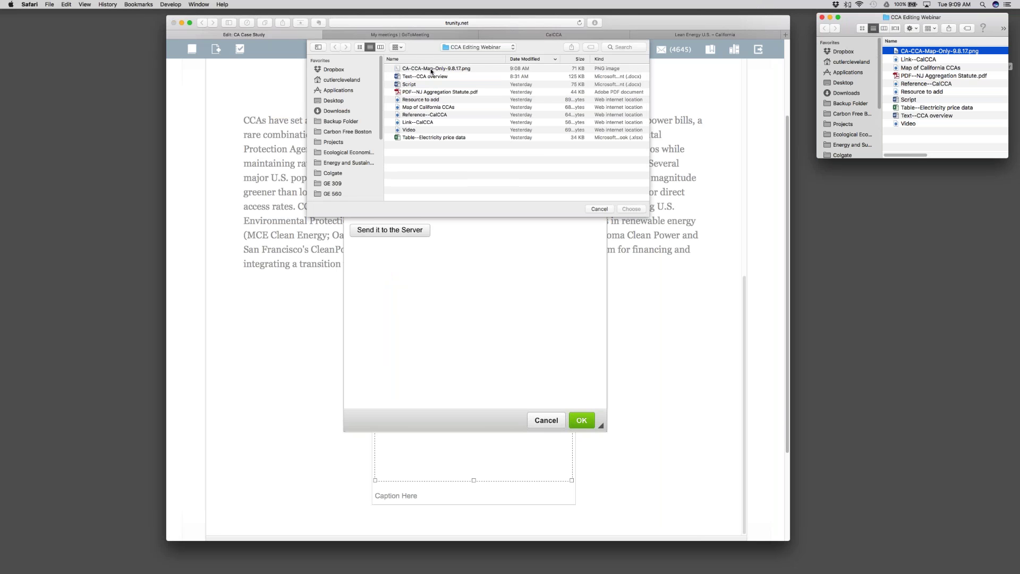
{"action": "left_click", "coordinate": [432, 69]}
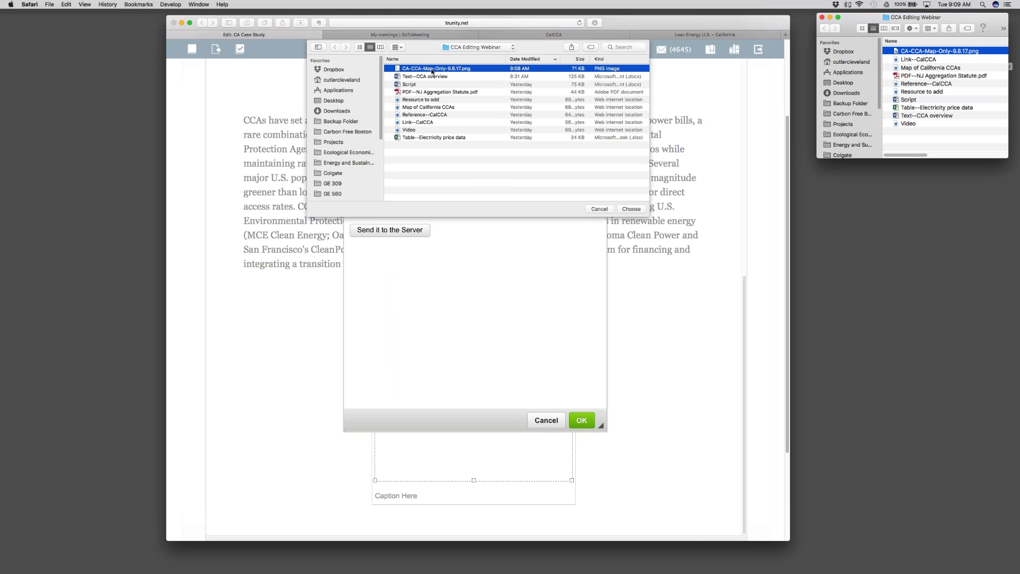
{"action": "double_click", "coordinate": [470, 70]}
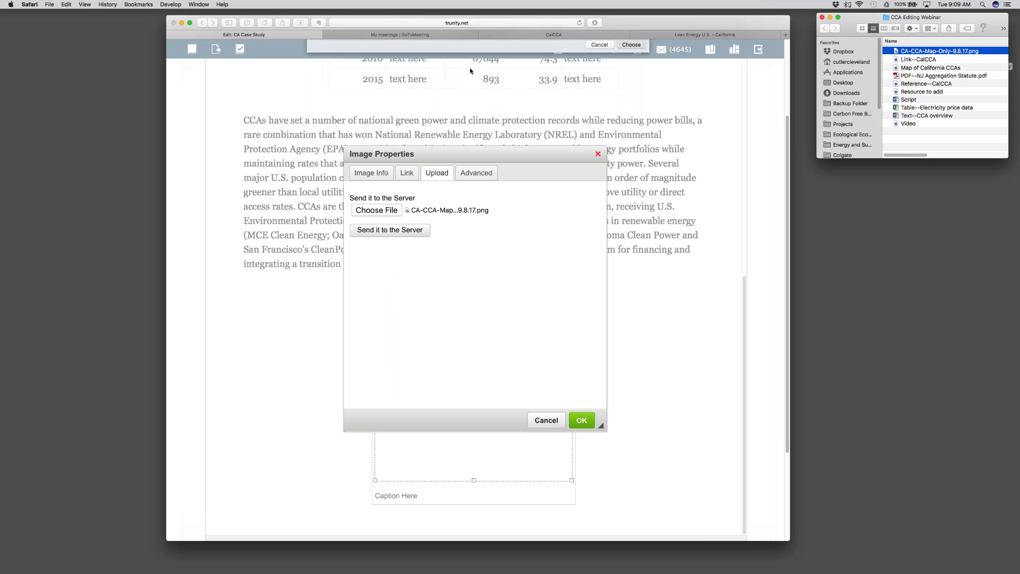
{"action": "left_click", "coordinate": [397, 231]}
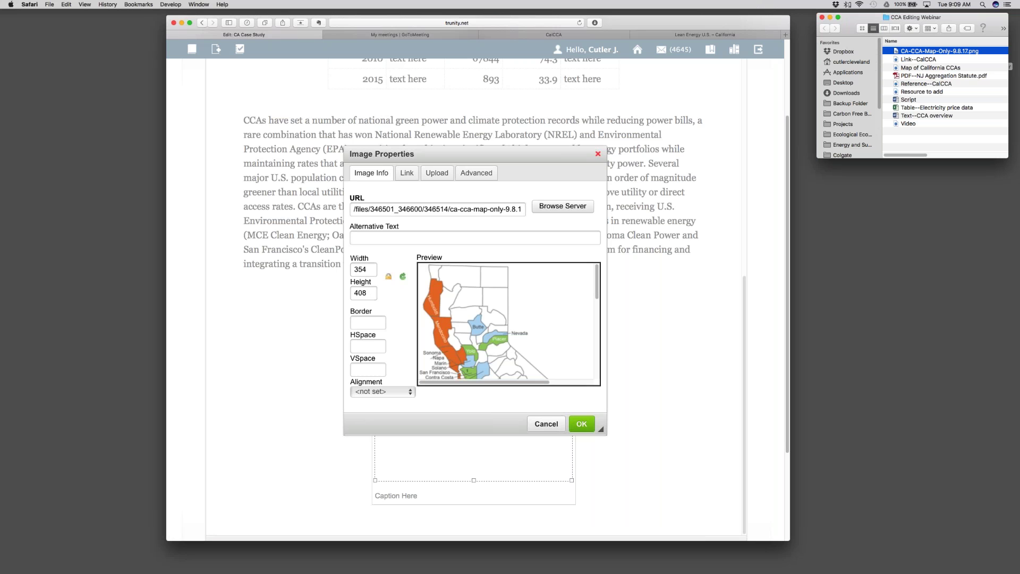
{"action": "left_click", "coordinate": [581, 427]}
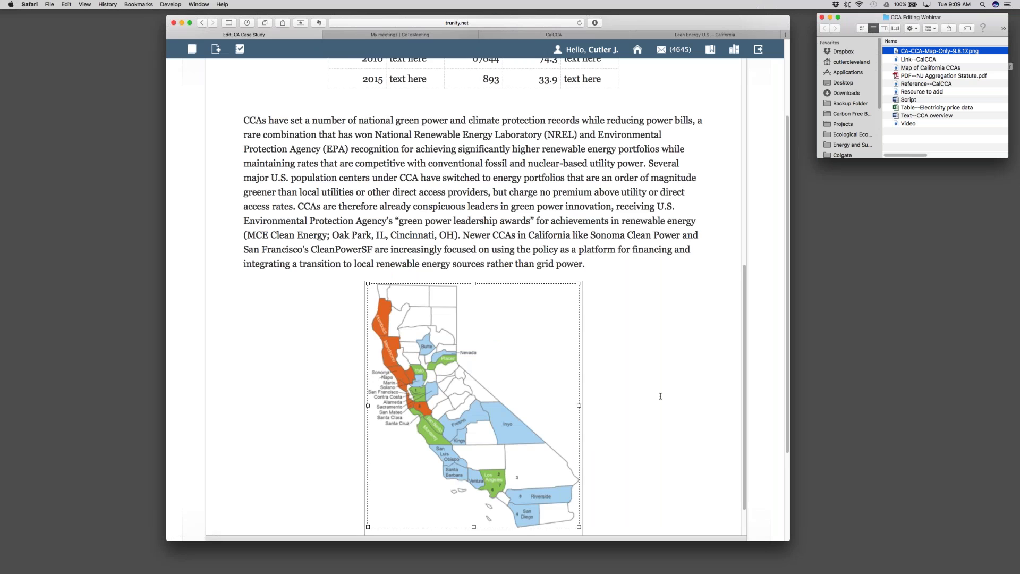
Replace the placeholder caption below the map with "Figure 1. Map of CA districts. Source:"
{"action": "scroll", "coordinate": [661, 396], "scroll_direction": "down", "scroll_amount": 1}
{"action": "scroll", "coordinate": [660, 396], "scroll_direction": "down", "scroll_amount": 3}
{"action": "left_click_drag", "start_coordinate": [414, 466], "coordinate": [368, 465]}
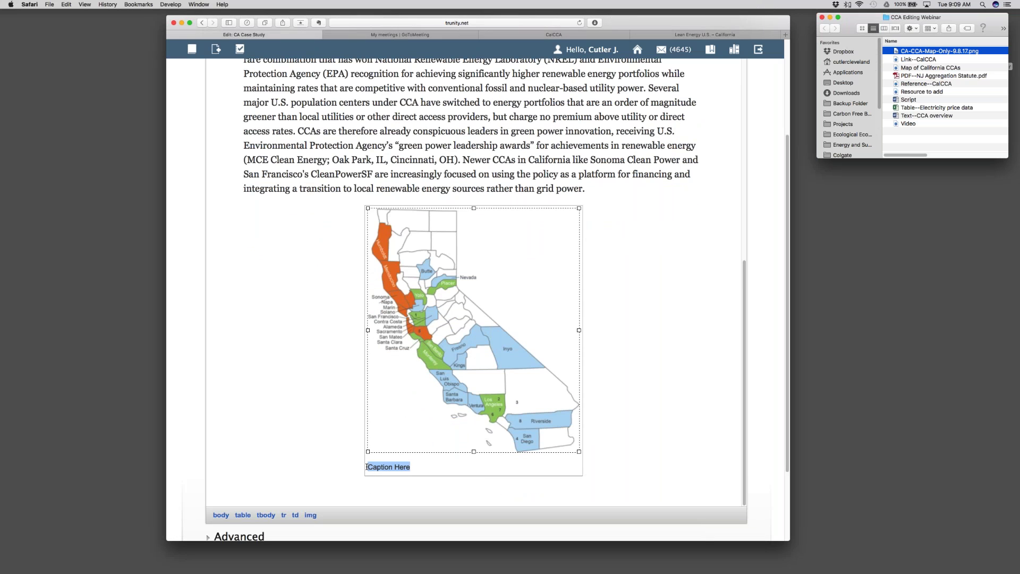
{"action": "type", "text": "Figure 1. Ma"}
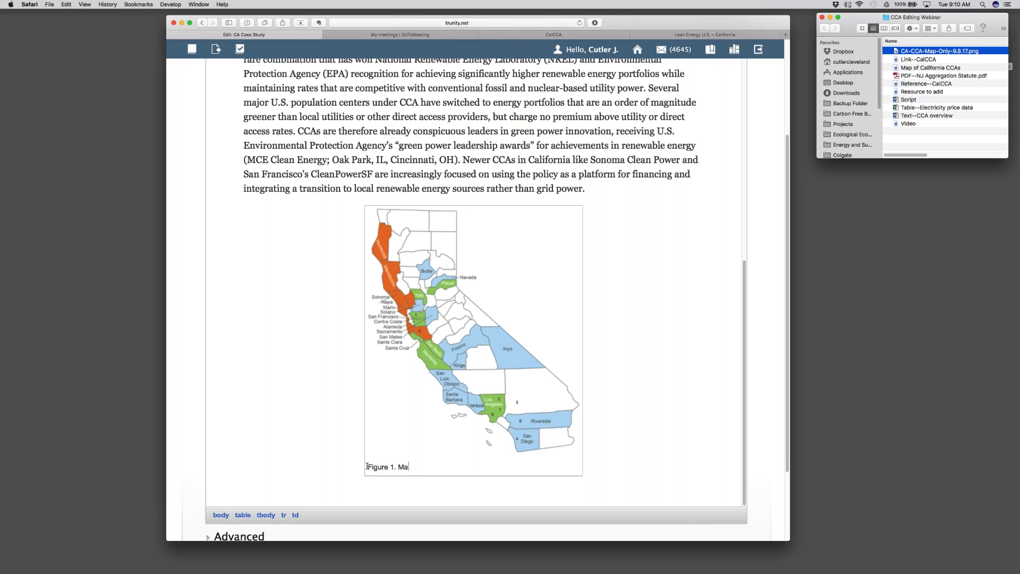
{"action": "type", "text": "p of CA districts. Source:"}
Save the article and review the published page down to the captioned map
{"action": "scroll", "coordinate": [649, 454], "scroll_direction": "down", "scroll_amount": 3}
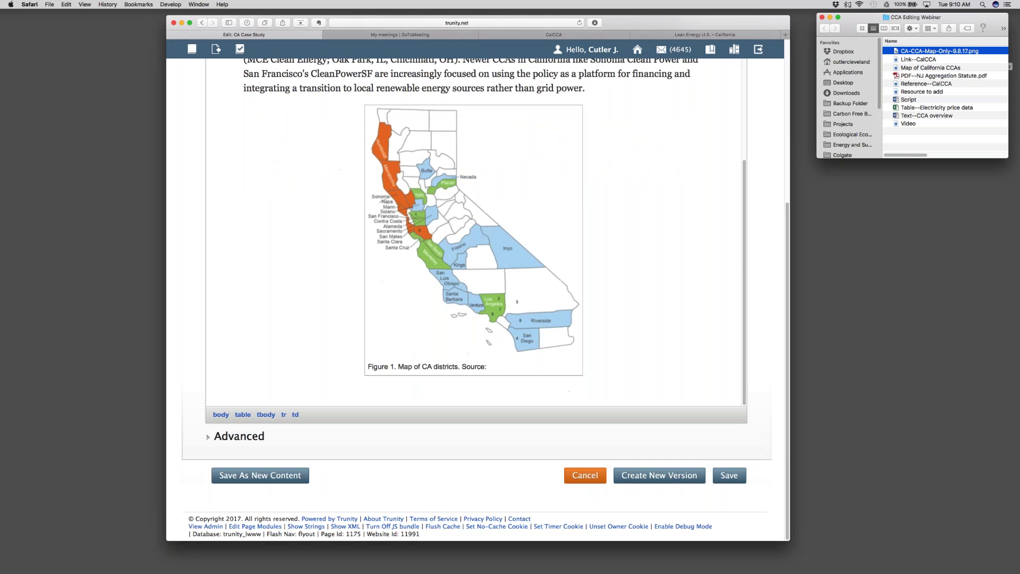
{"action": "left_click", "coordinate": [726, 480]}
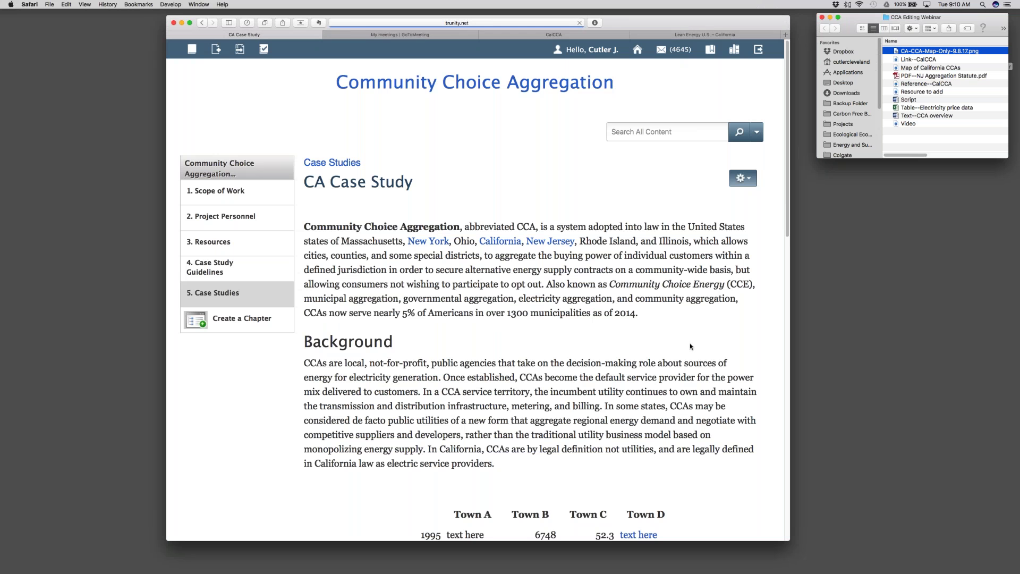
{"action": "scroll", "coordinate": [691, 361], "scroll_direction": "down", "scroll_amount": 5}
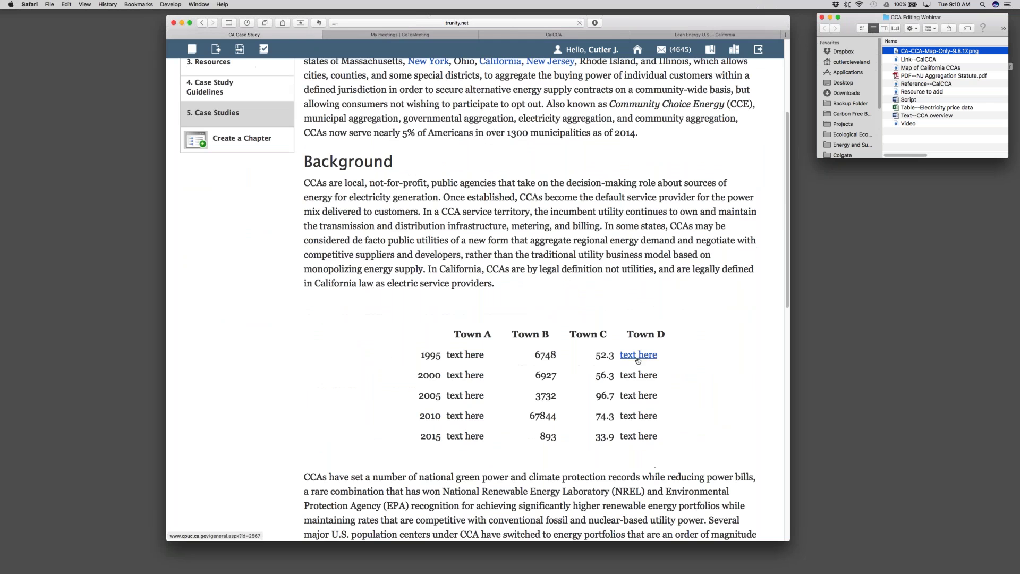
{"action": "scroll", "coordinate": [725, 387], "scroll_direction": "down", "scroll_amount": 15}
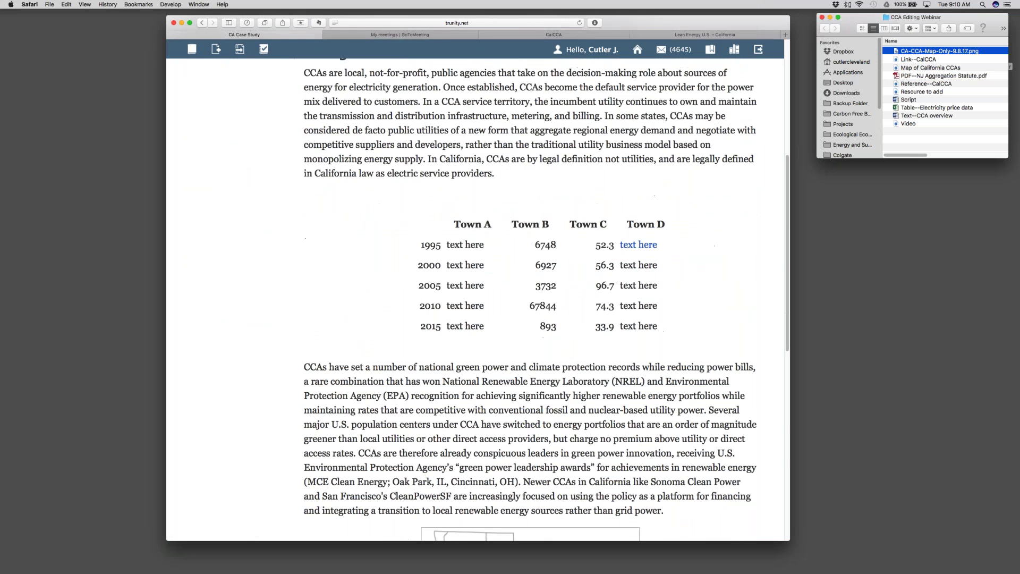
{"action": "scroll", "coordinate": [725, 390], "scroll_direction": "down", "scroll_amount": 1}
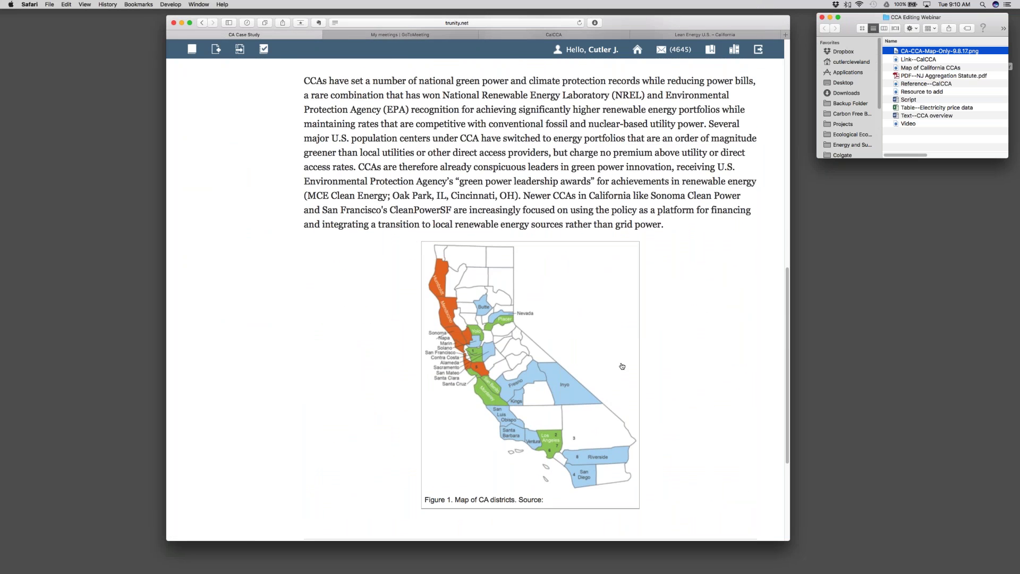
{"action": "scroll", "coordinate": [699, 413], "scroll_direction": "up", "scroll_amount": 20}
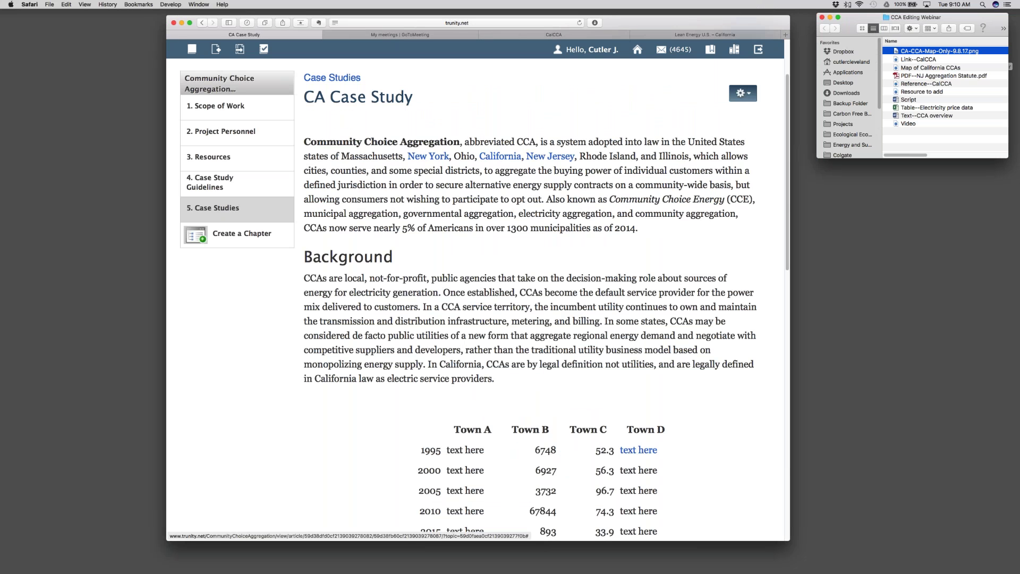
Reopen the CA Case Study article for editing and place the cursor in the blank area below the captioned map
{"action": "left_click", "coordinate": [749, 96]}
{"action": "left_click", "coordinate": [688, 116]}
{"action": "scroll", "coordinate": [647, 344], "scroll_direction": "down", "scroll_amount": 10}
{"action": "scroll", "coordinate": [648, 344], "scroll_direction": "down", "scroll_amount": 5}
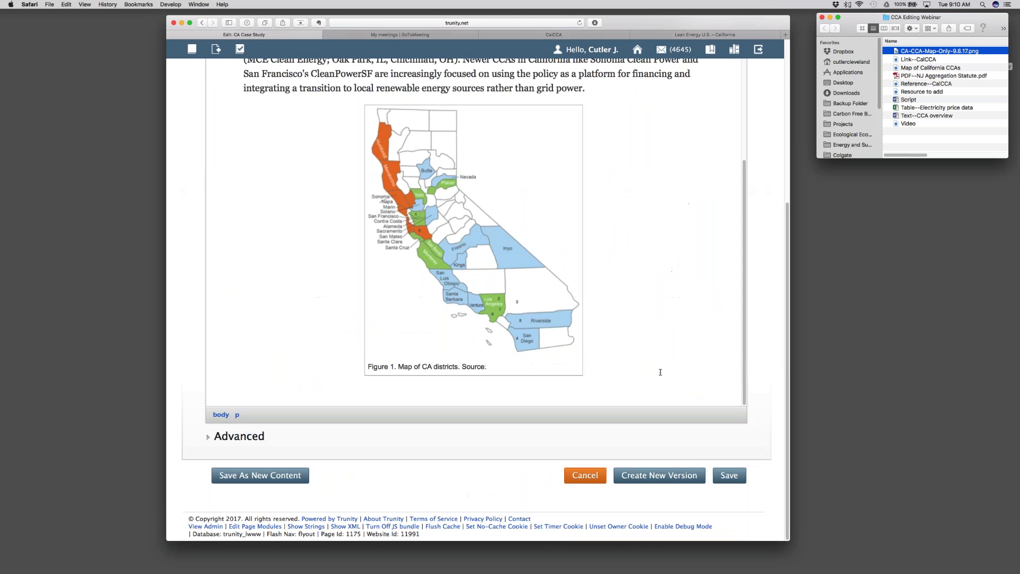
{"action": "left_click", "coordinate": [650, 361]}
{"action": "scroll", "coordinate": [650, 362], "scroll_direction": "down", "scroll_amount": 1}
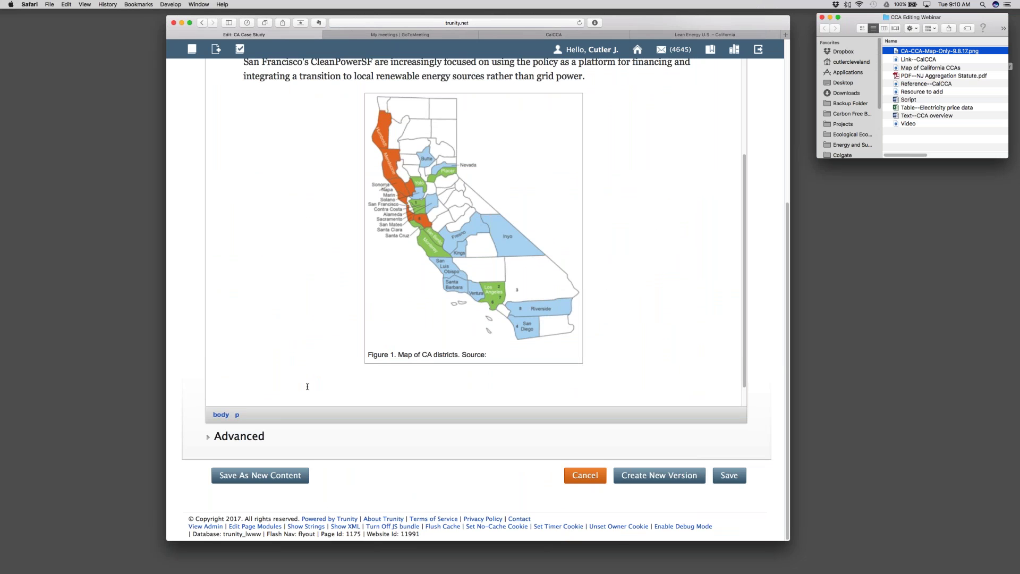
Add a line reading "References" below the captioned map and start a new line after it
{"action": "key", "text": "Return"}
{"action": "type", "text": "references"}
{"action": "key", "text": "BackSpace"}
{"action": "key", "text": "BackSpace"}
{"action": "key", "text": "BackSpace"}
{"action": "key", "text": "BackSpace"}
{"action": "key", "text": "BackSpace"}
{"action": "key", "text": "BackSpace"}
{"action": "key", "text": "BackSpace"}
{"action": "key", "text": "BackSpace"}
{"action": "key", "text": "BackSpace"}
{"action": "key", "text": "BackSpace"}
{"action": "type", "text": "references"}
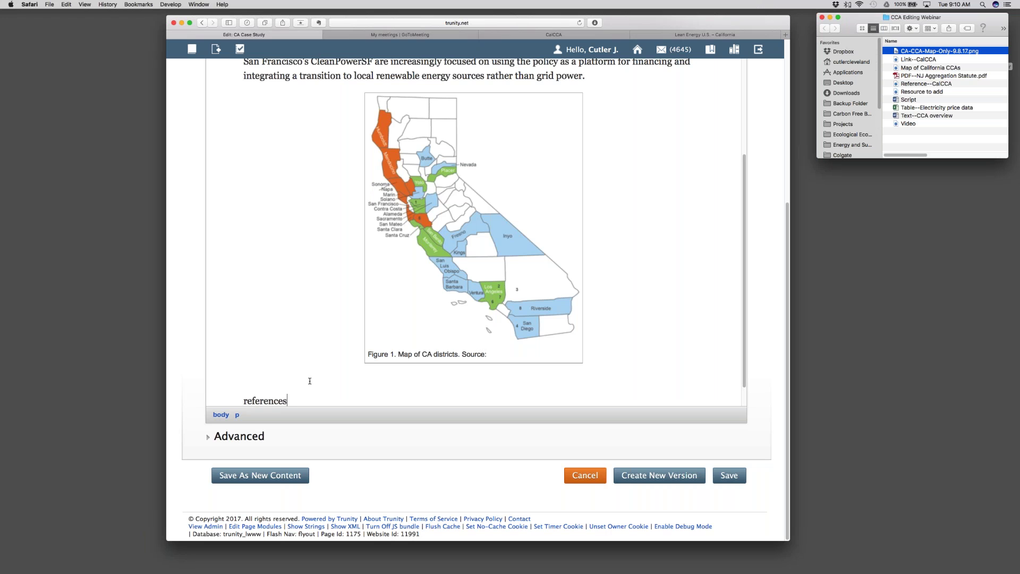
{"action": "left_click_drag", "start_coordinate": [248, 401], "coordinate": [243, 401]}
{"action": "type", "text": "R"}
{"action": "key", "text": "Return"}
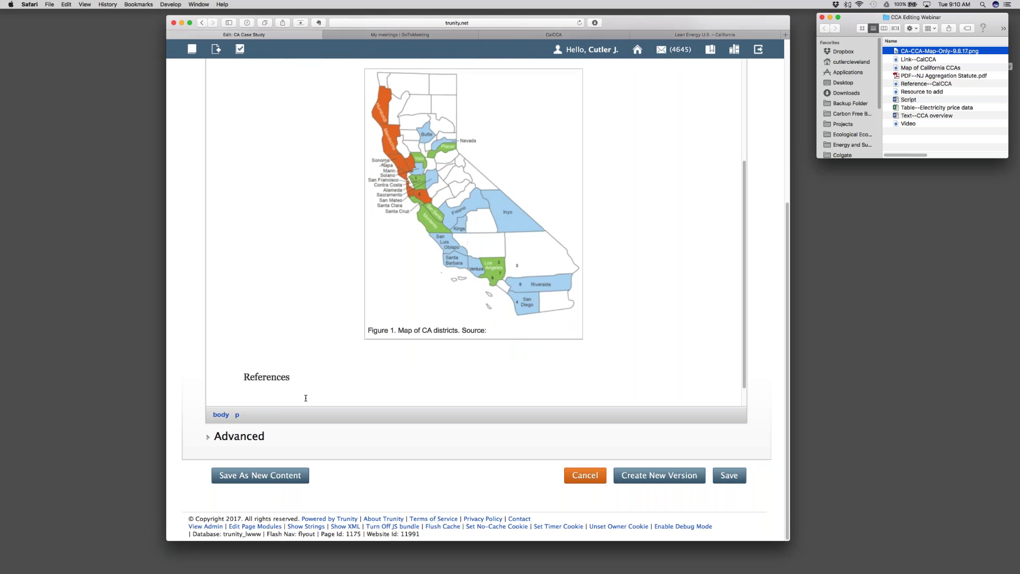
Format the References line as a heading and place the cursor on the line below it
{"action": "double_click", "coordinate": [264, 376]}
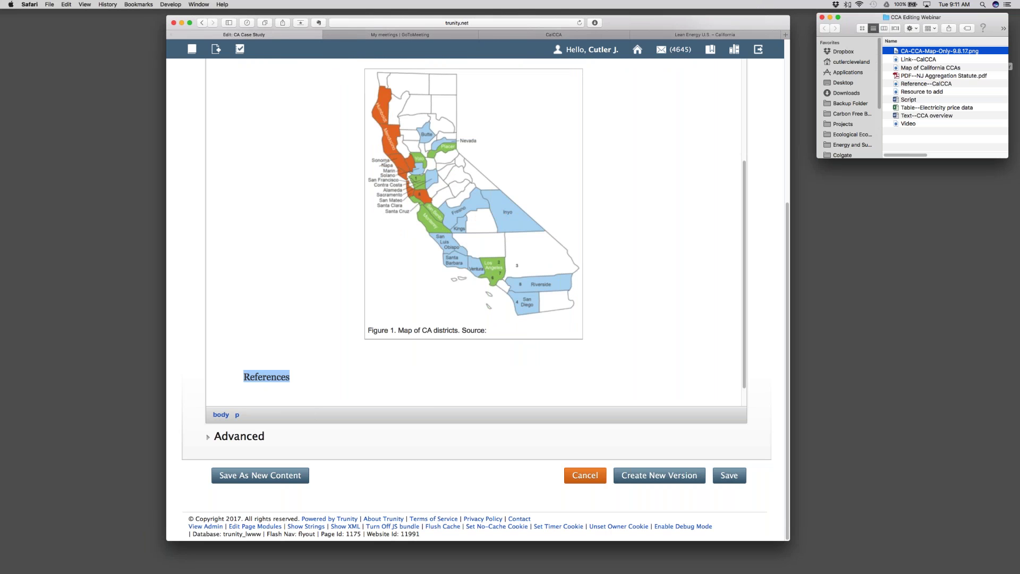
{"action": "scroll", "coordinate": [264, 376], "scroll_direction": "up", "scroll_amount": 5}
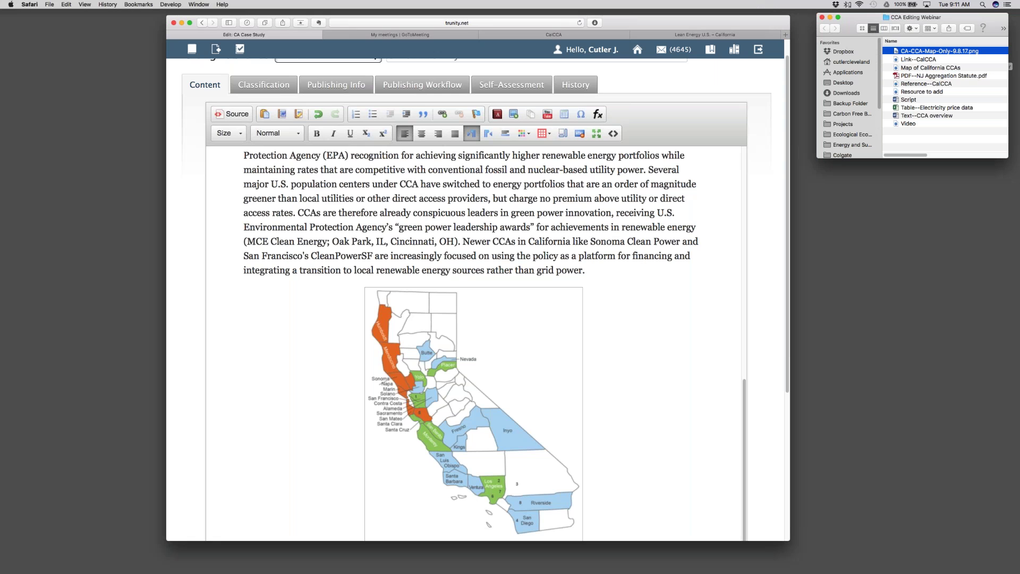
{"action": "left_click", "coordinate": [275, 133]}
{"action": "left_click", "coordinate": [293, 182]}
{"action": "scroll", "coordinate": [343, 365], "scroll_direction": "down", "scroll_amount": 6}
{"action": "left_click", "coordinate": [330, 370]}
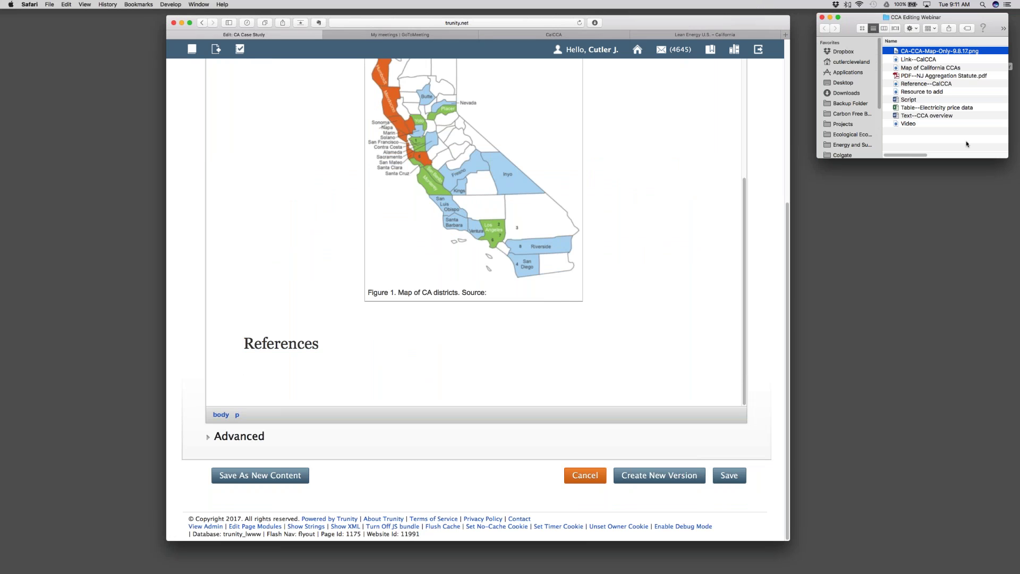
Copy the title "Regulatory & Legislative Platform" from the Reference--CalCCA web link and return to the line below References in the article editor
{"action": "left_click", "coordinate": [901, 84]}
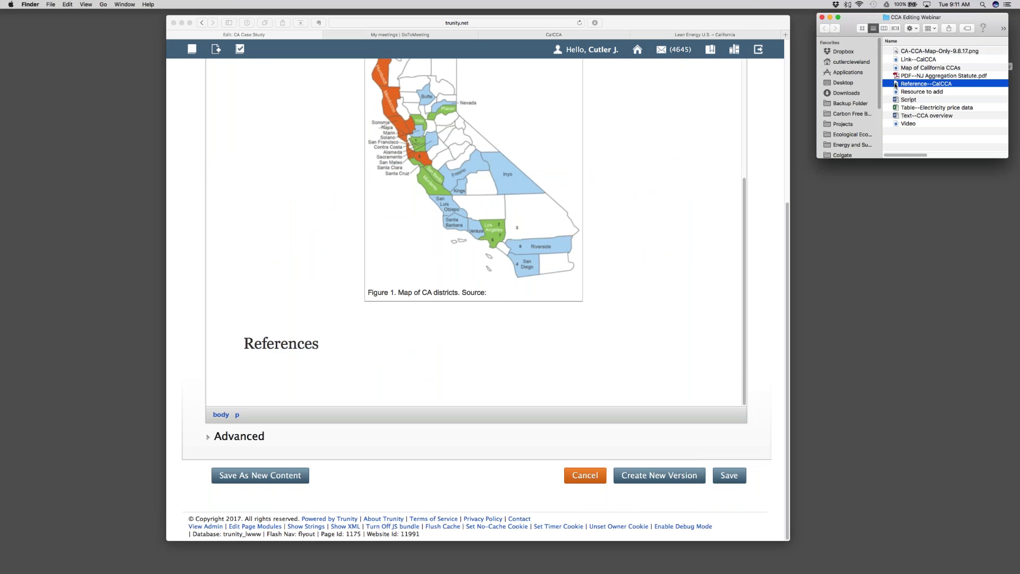
{"action": "double_click", "coordinate": [896, 84]}
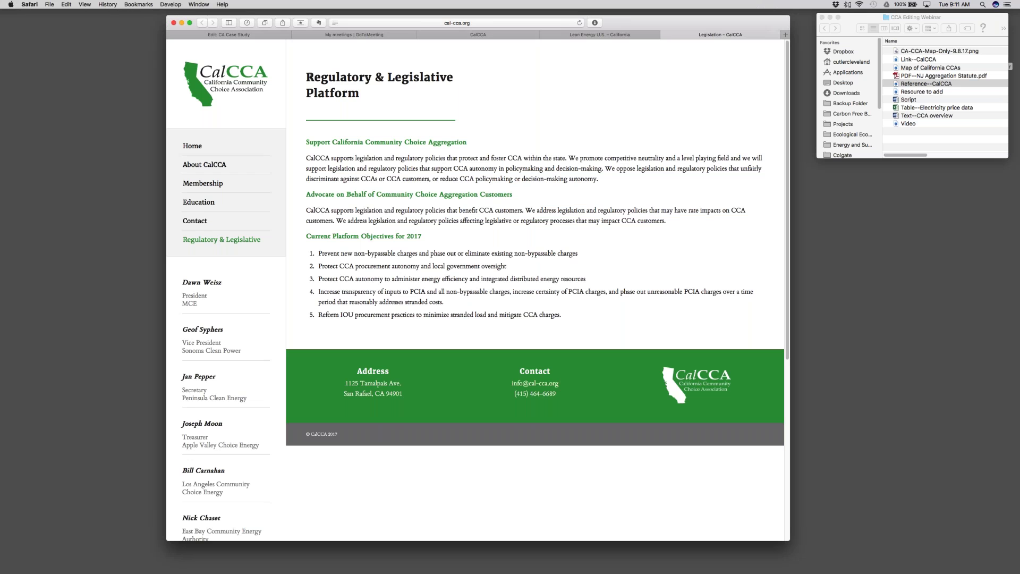
{"action": "left_click_drag", "start_coordinate": [307, 77], "coordinate": [360, 94]}
{"action": "key", "text": "super+c"}
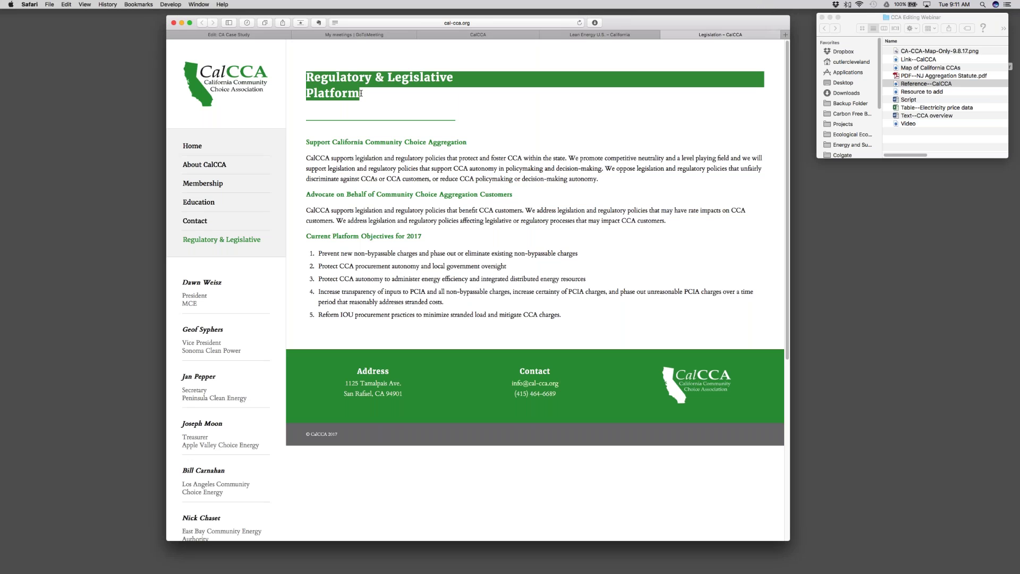
{"action": "left_click", "coordinate": [237, 35]}
{"action": "left_click", "coordinate": [269, 366]}
{"action": "key", "text": "super+v"}
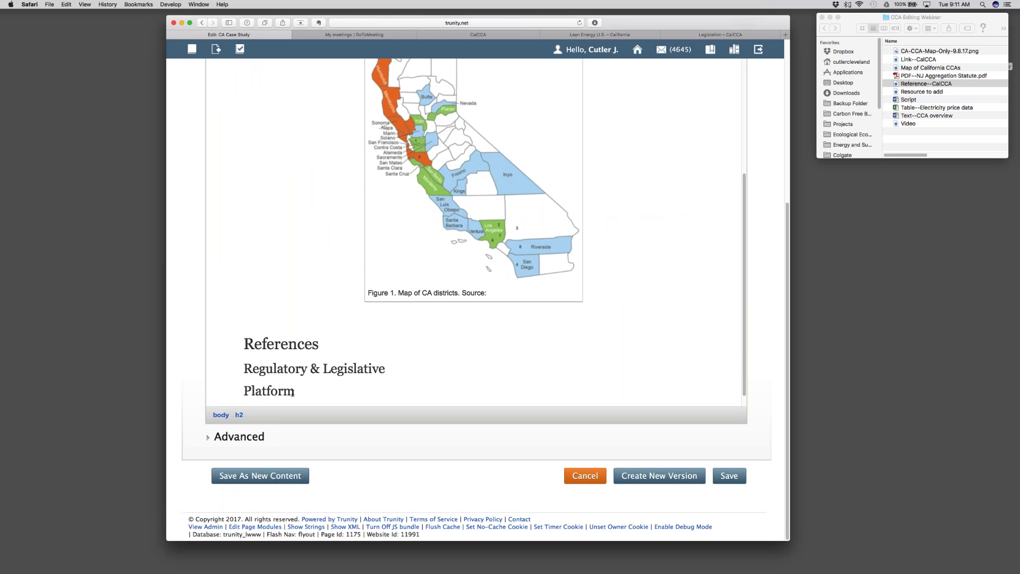
{"action": "left_click_drag", "start_coordinate": [295, 391], "coordinate": [208, 367]}
{"action": "key", "text": "super+c"}
{"action": "key", "text": "BackSpace"}
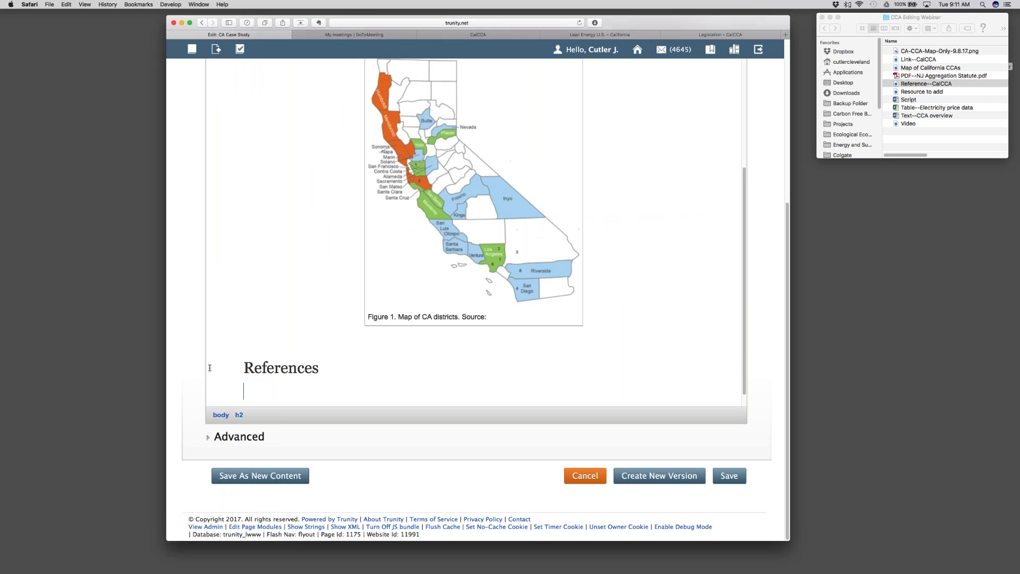
Paste "Regulatory & Legislative Platform" as plain text below the References heading and join it into a single line
{"action": "scroll", "coordinate": [752, 408], "scroll_direction": "up", "scroll_amount": 2}
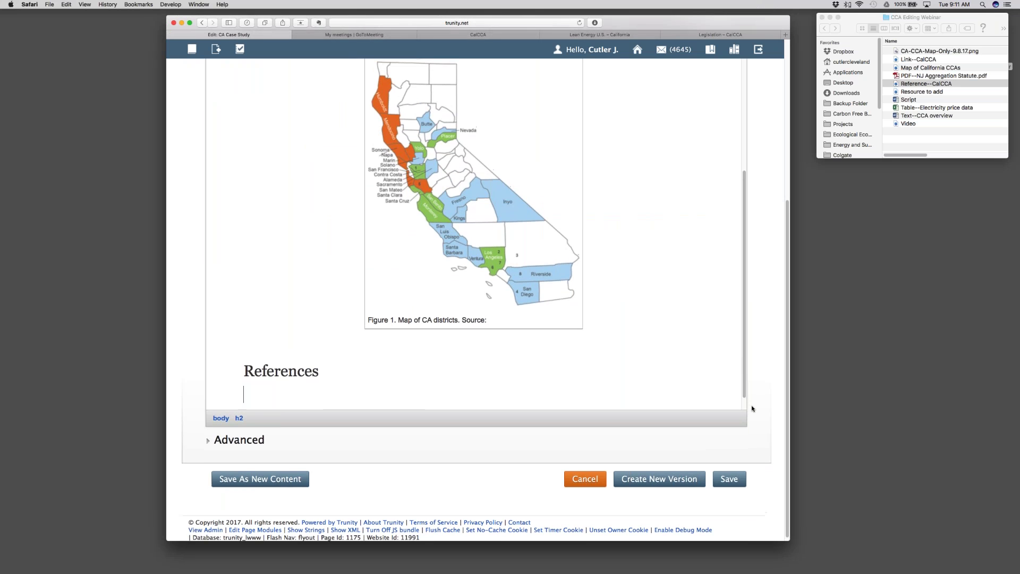
{"action": "scroll", "coordinate": [752, 408], "scroll_direction": "up", "scroll_amount": 6}
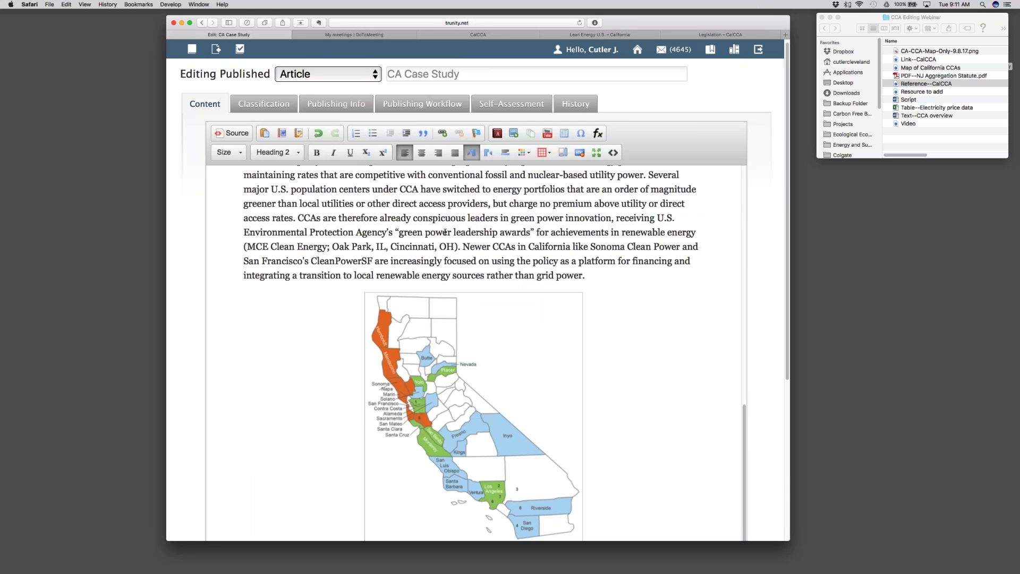
{"action": "left_click", "coordinate": [298, 133]}
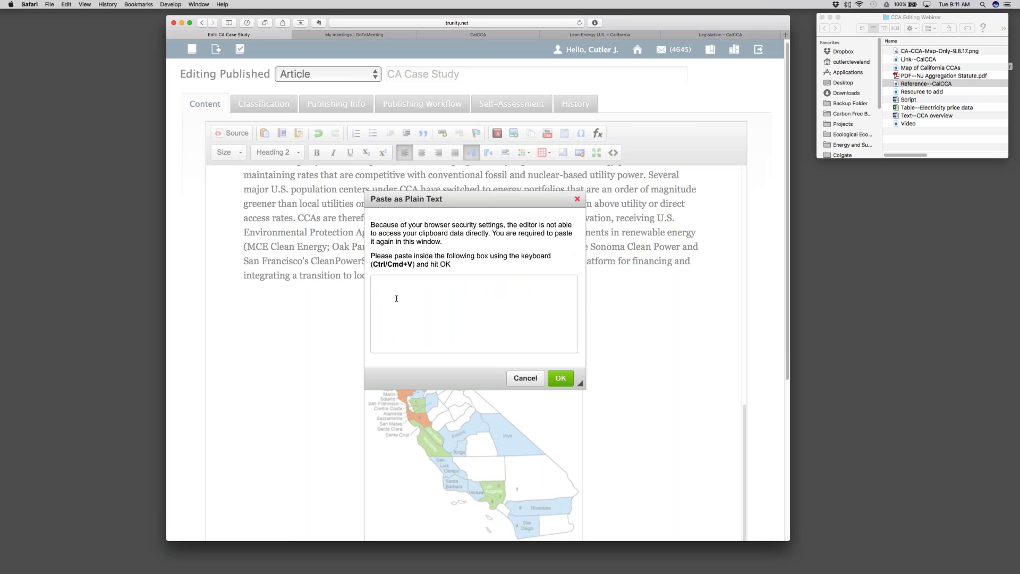
{"action": "key", "text": "super+v"}
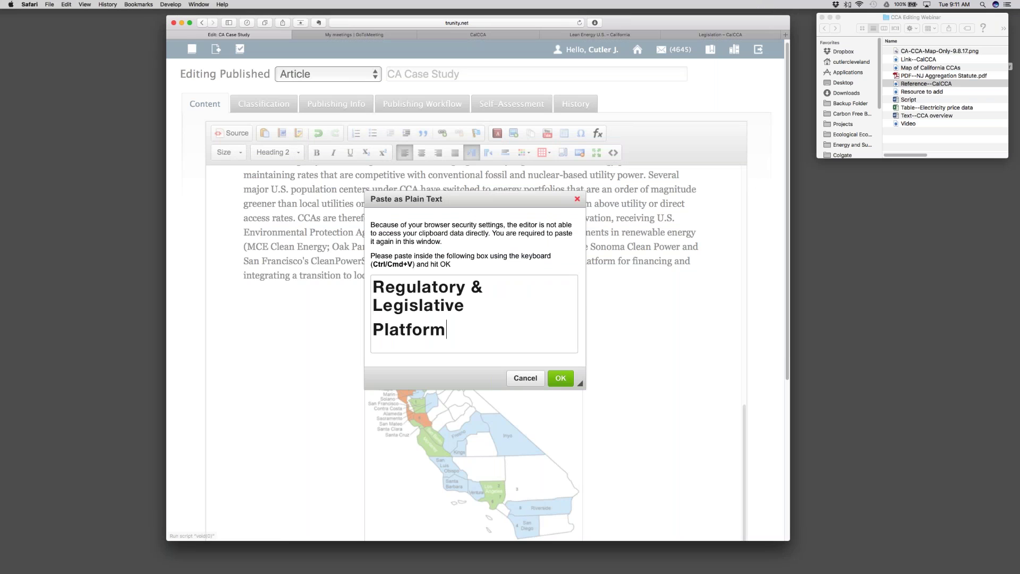
{"action": "left_click", "coordinate": [562, 380]}
{"action": "scroll", "coordinate": [565, 380], "scroll_direction": "down", "scroll_amount": 2}
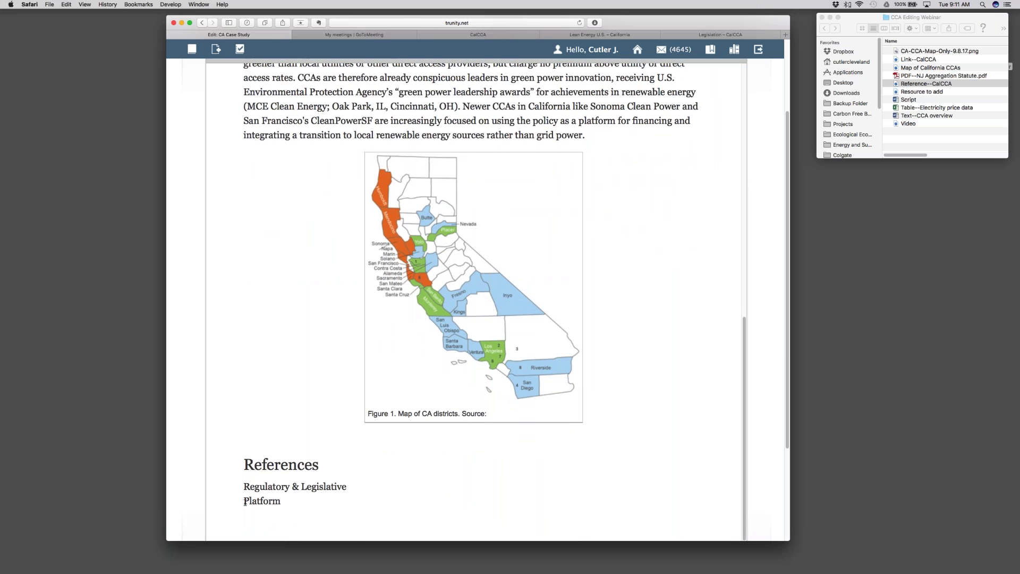
{"action": "key", "text": "BackSpace"}
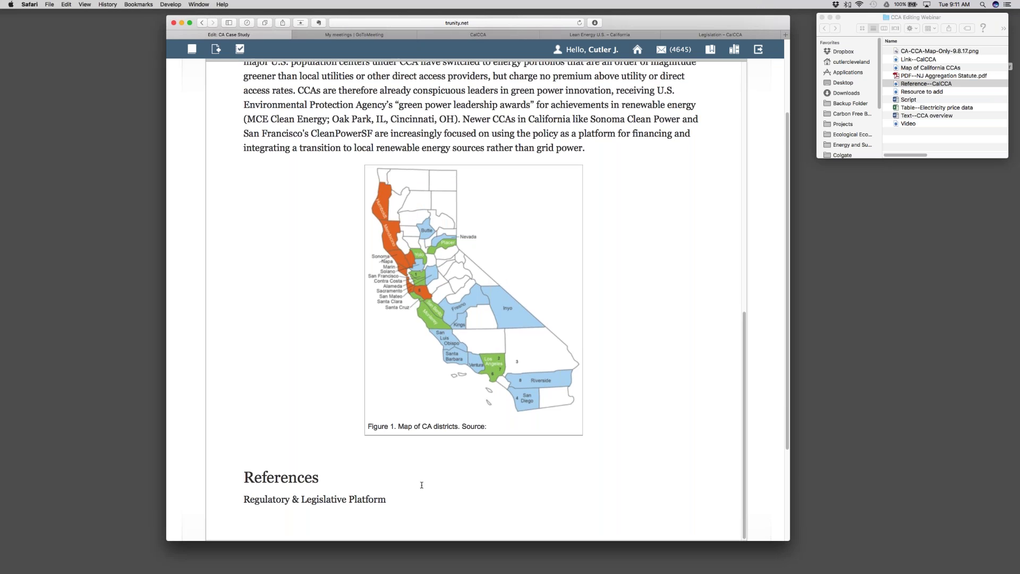
Insert "CA Community Choice Association, " before "Regulatory & Legislative Platform" on the line below the References heading
{"action": "scroll", "coordinate": [420, 485], "scroll_direction": "down", "scroll_amount": 2}
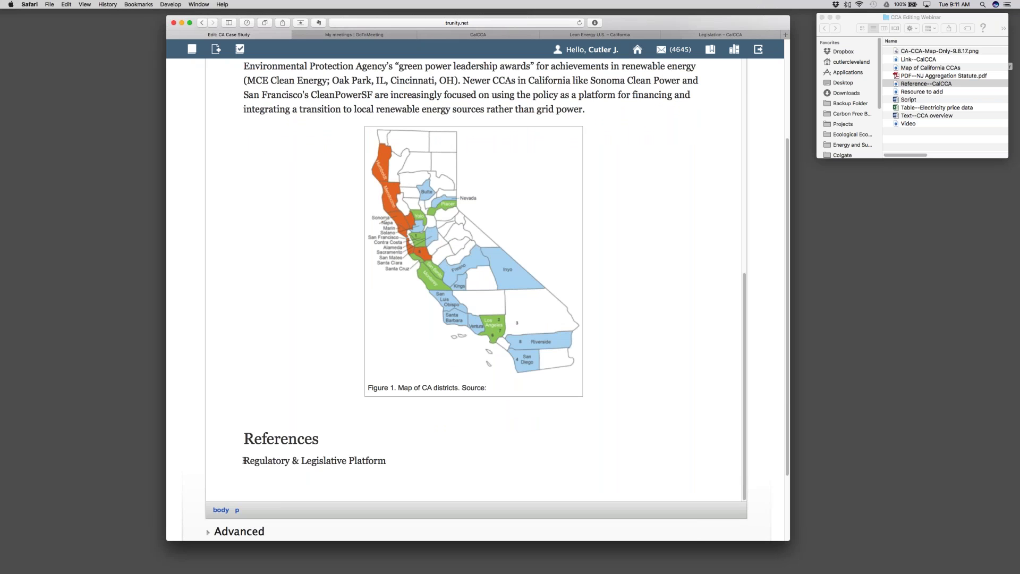
{"action": "left_click", "coordinate": [712, 35]}
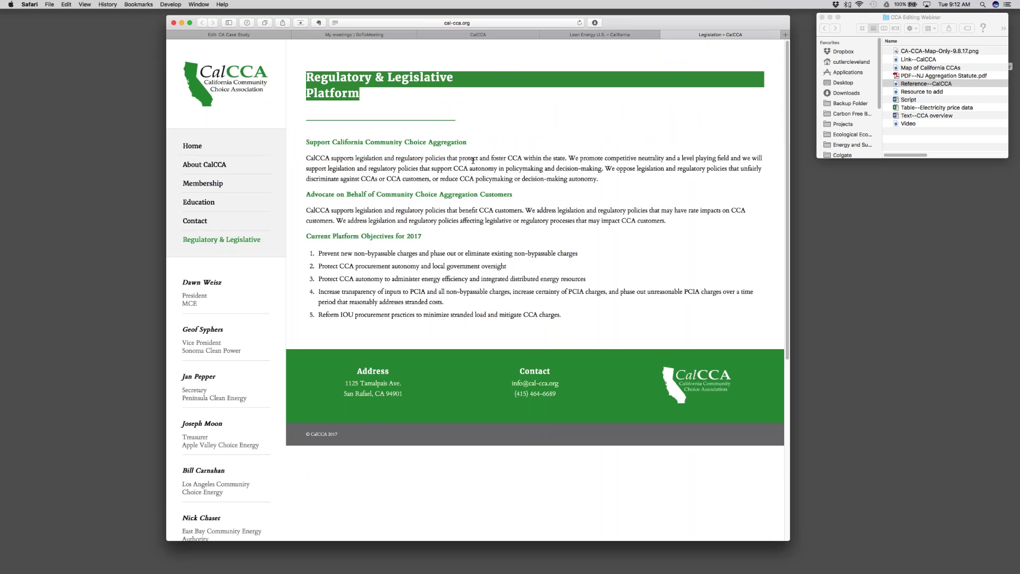
{"action": "left_click", "coordinate": [258, 35]}
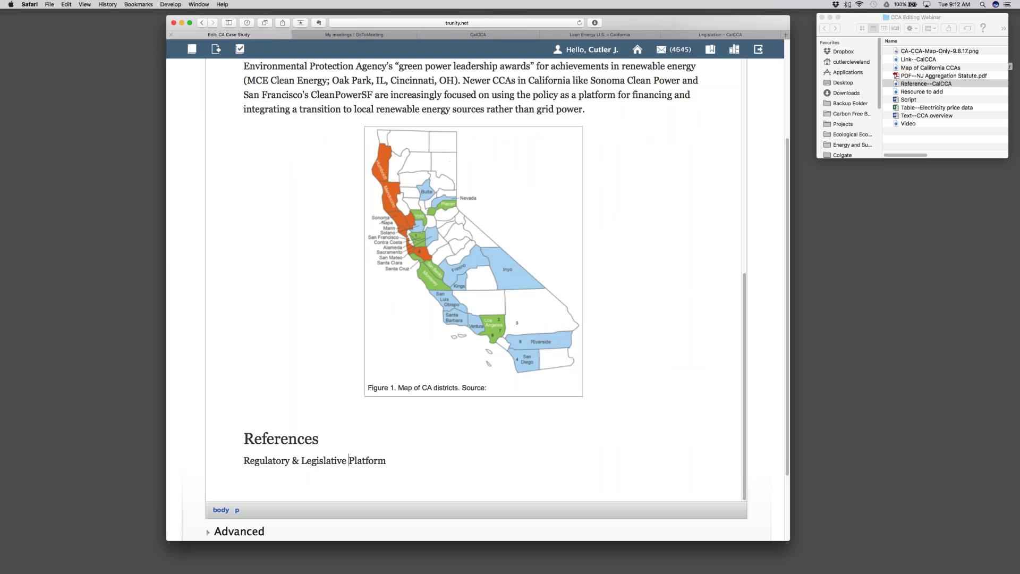
{"action": "left_click", "coordinate": [244, 460]}
{"action": "type", "text": "CA "}
{"action": "type", "text": "Communit"}
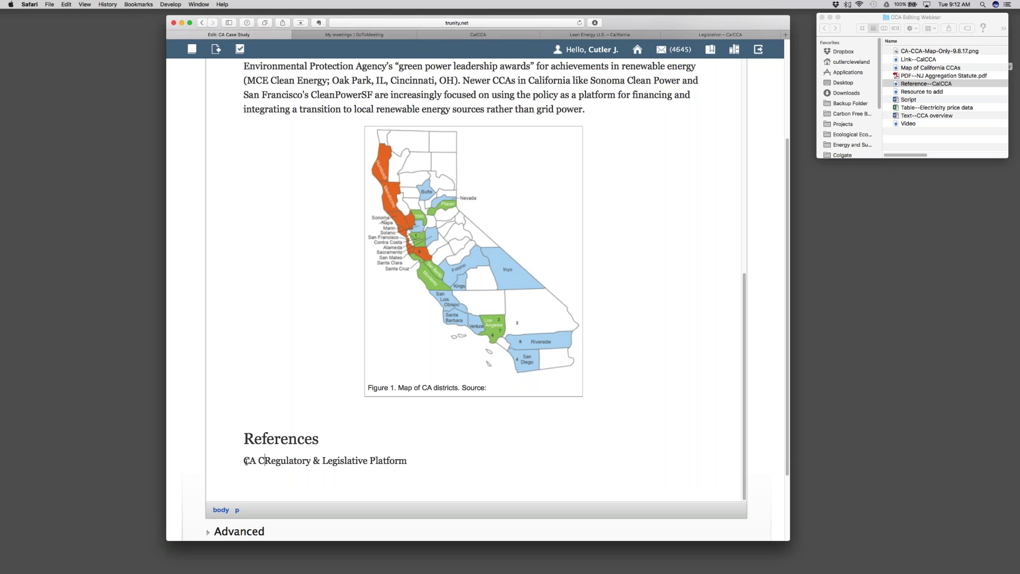
{"action": "type", "text": "y Choice A"}
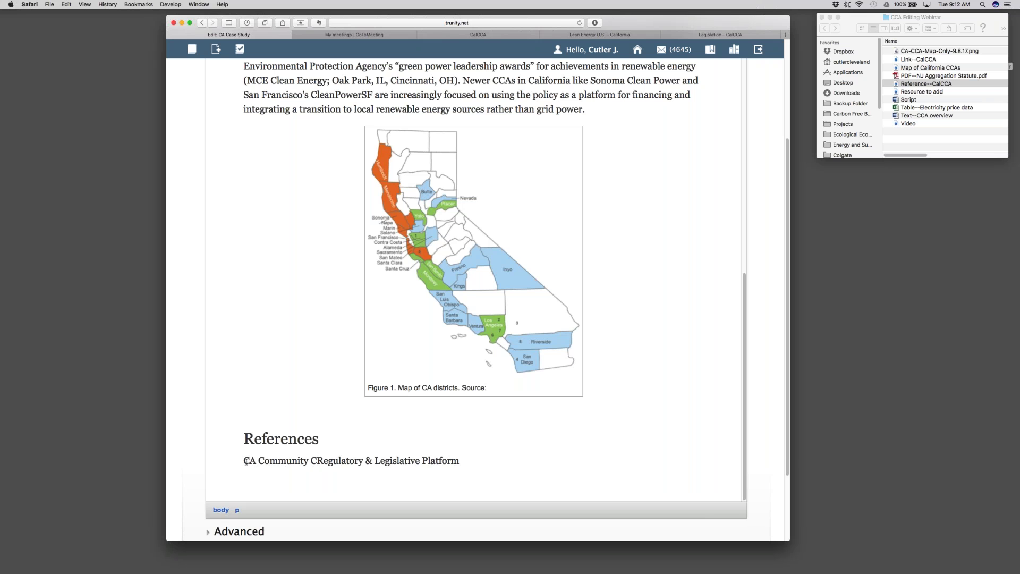
{"action": "type", "text": "sscoaitio"}
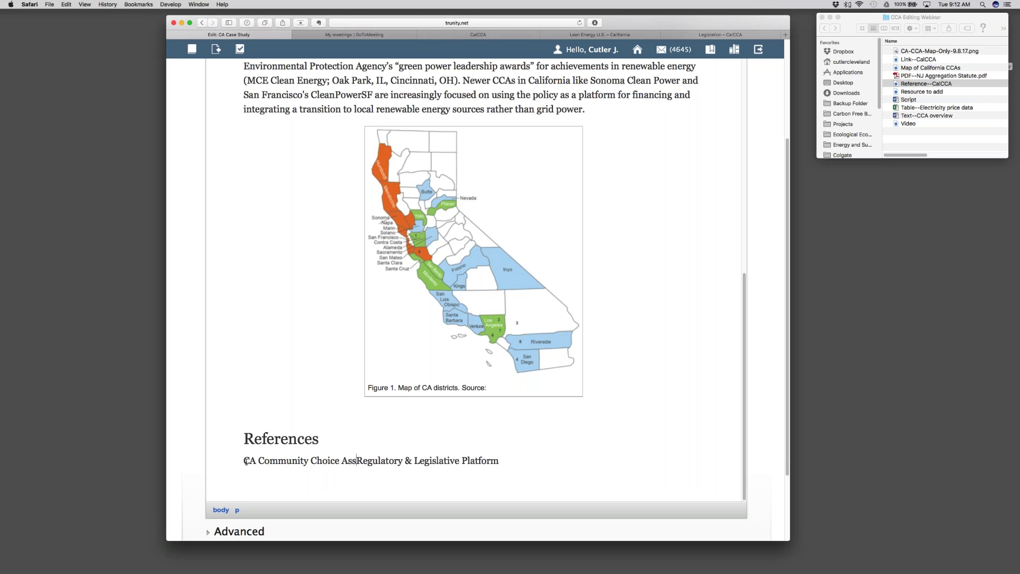
{"action": "key", "text": "BackSpace"}
{"action": "key", "text": "BackSpace"}
{"action": "key", "text": "BackSpace"}
{"action": "key", "text": "BackSpace"}
{"action": "key", "text": "BackSpace"}
{"action": "key", "text": "BackSpace"}
{"action": "key", "text": "BackSpace"}
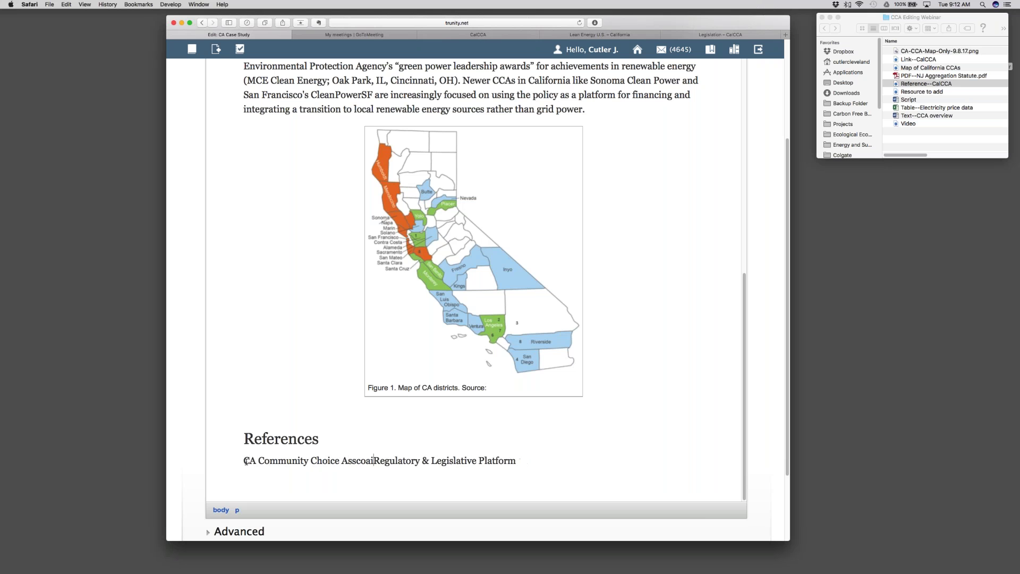
{"action": "type", "text": "ociation,"}
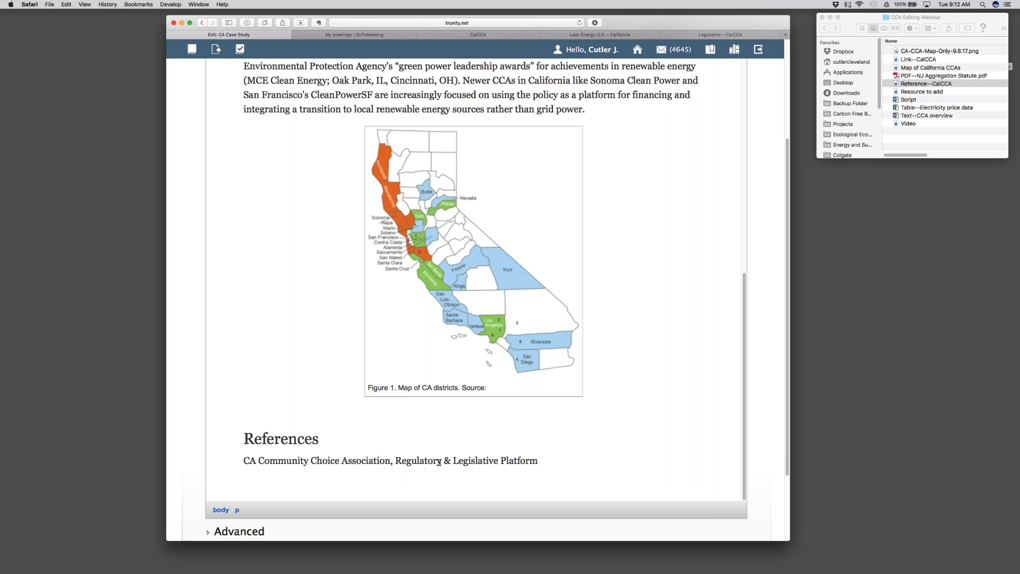
Copy the web address of the CalCCA legislation page and return to the CA Case Study editor
{"action": "left_click", "coordinate": [714, 35]}
{"action": "left_click", "coordinate": [511, 24]}
{"action": "key", "text": "super+c"}
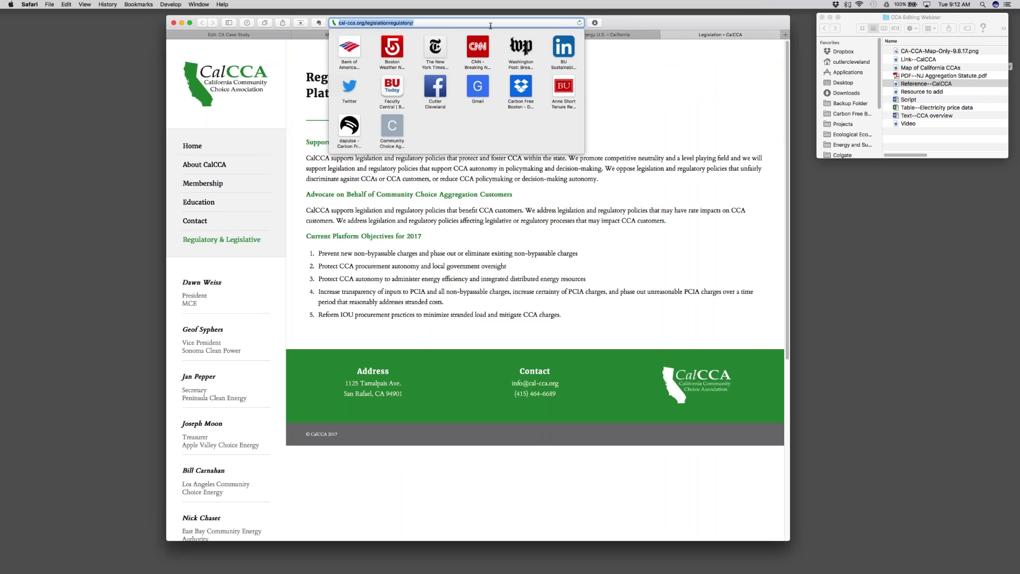
{"action": "left_click", "coordinate": [243, 37]}
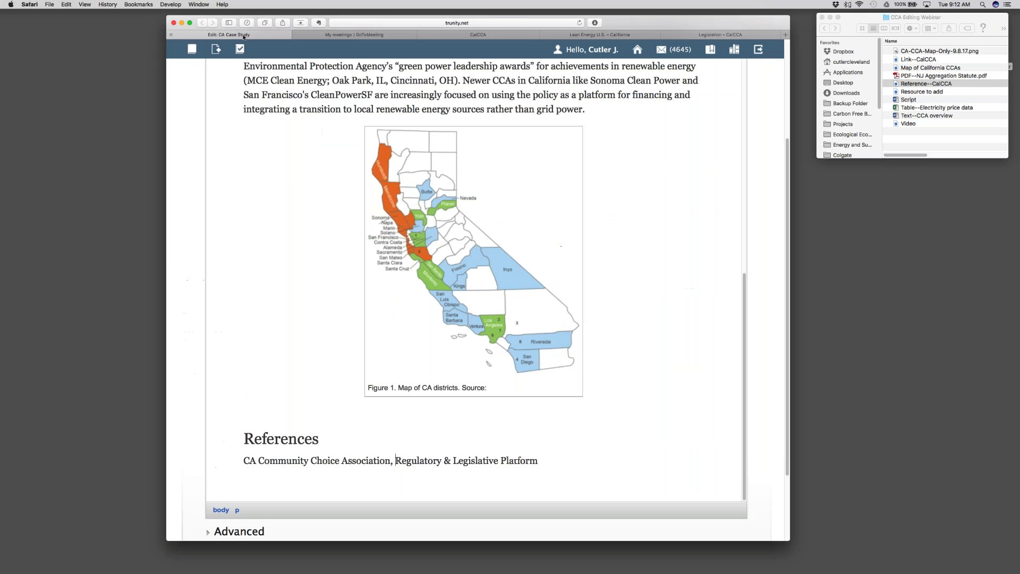
Link the text "Regulatory & Legislative Platform" in the reference line to the copied CalCCA web address
{"action": "left_click_drag", "start_coordinate": [396, 460], "coordinate": [535, 457]}
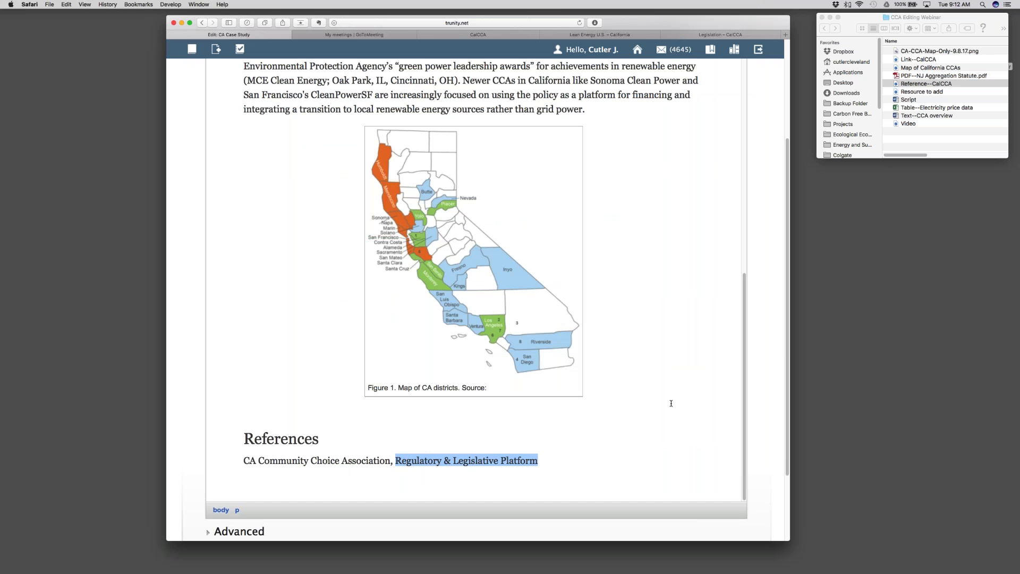
{"action": "scroll", "coordinate": [778, 353], "scroll_direction": "up", "scroll_amount": 10}
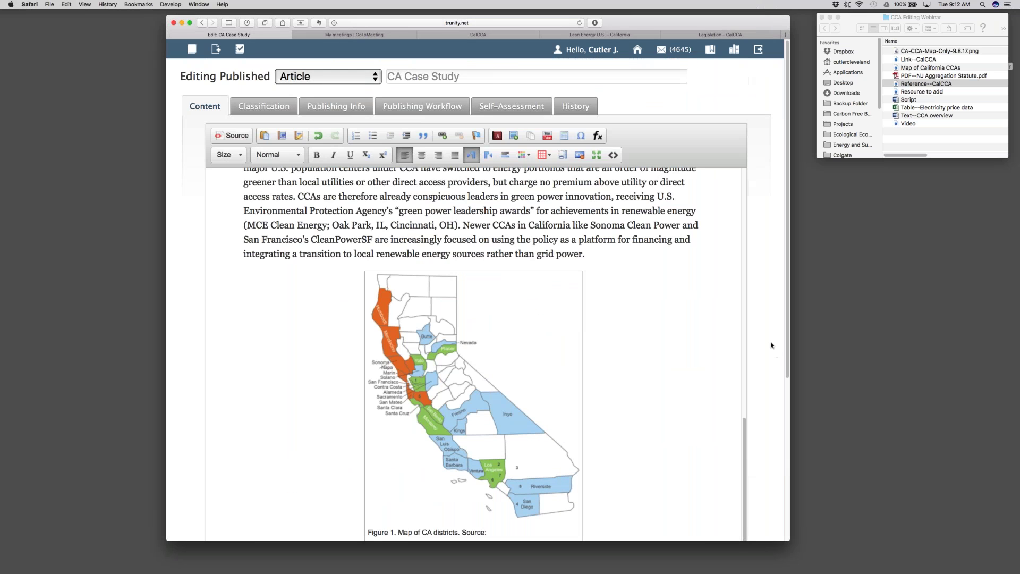
{"action": "left_click", "coordinate": [442, 135]}
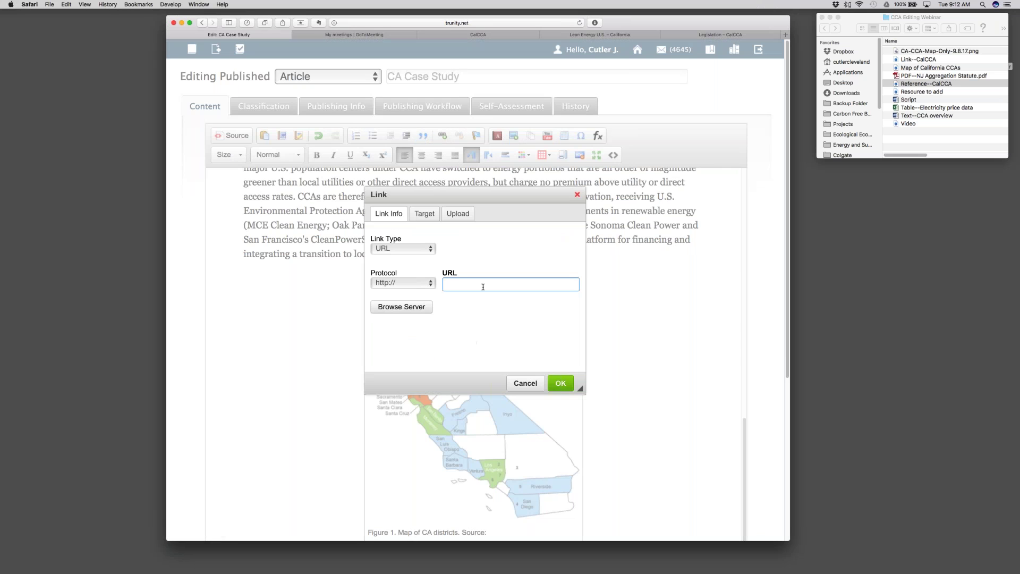
{"action": "key", "text": "super+v"}
{"action": "left_click", "coordinate": [560, 383]}
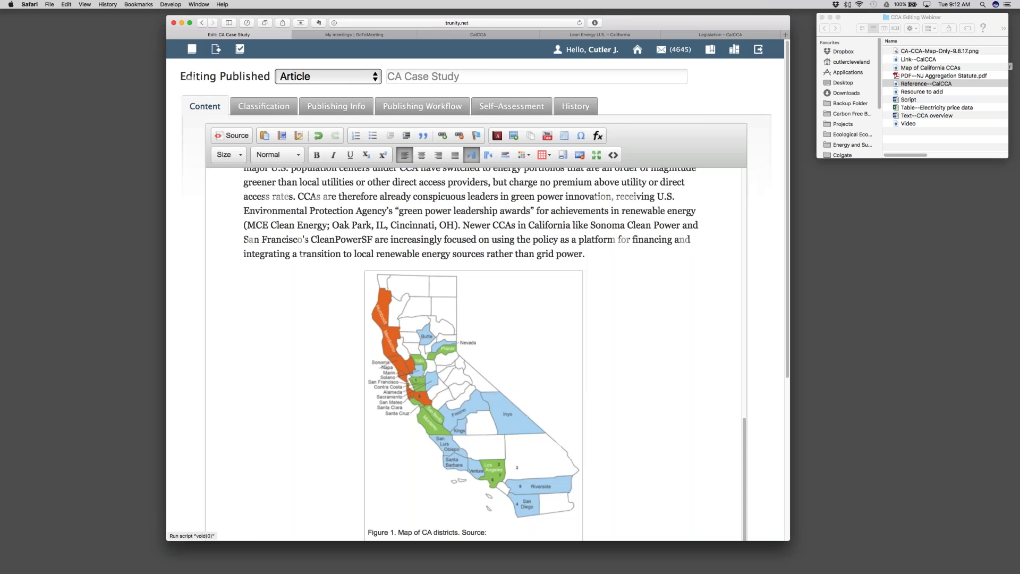
Save the article, test its Regulatory & Legislative Platform link in the published view and return to the article
{"action": "scroll", "coordinate": [766, 400], "scroll_direction": "down", "scroll_amount": 1}
{"action": "scroll", "coordinate": [766, 400], "scroll_direction": "down", "scroll_amount": 5}
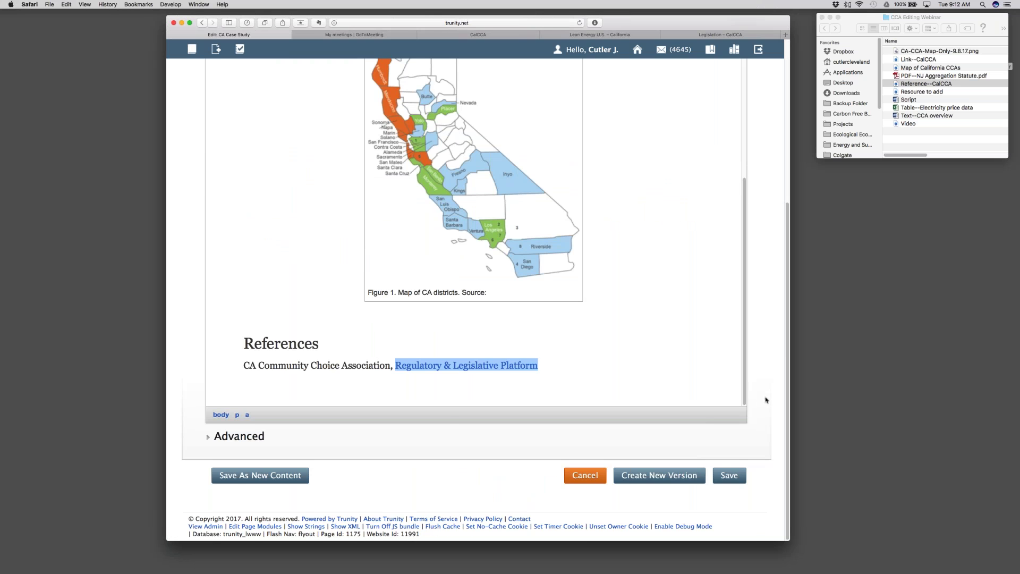
{"action": "left_click", "coordinate": [727, 475]}
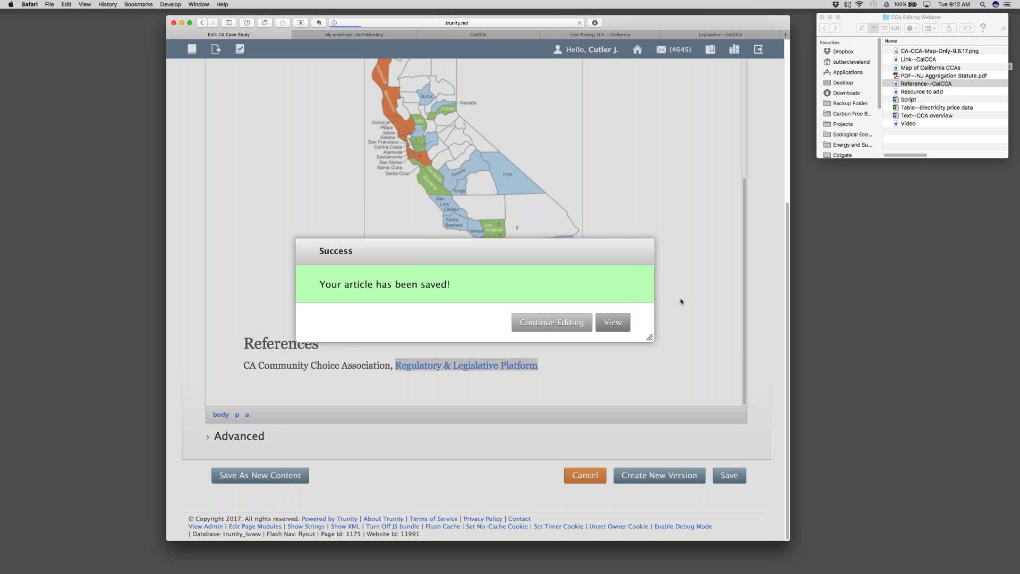
{"action": "scroll", "coordinate": [599, 329], "scroll_direction": "down", "scroll_amount": 15}
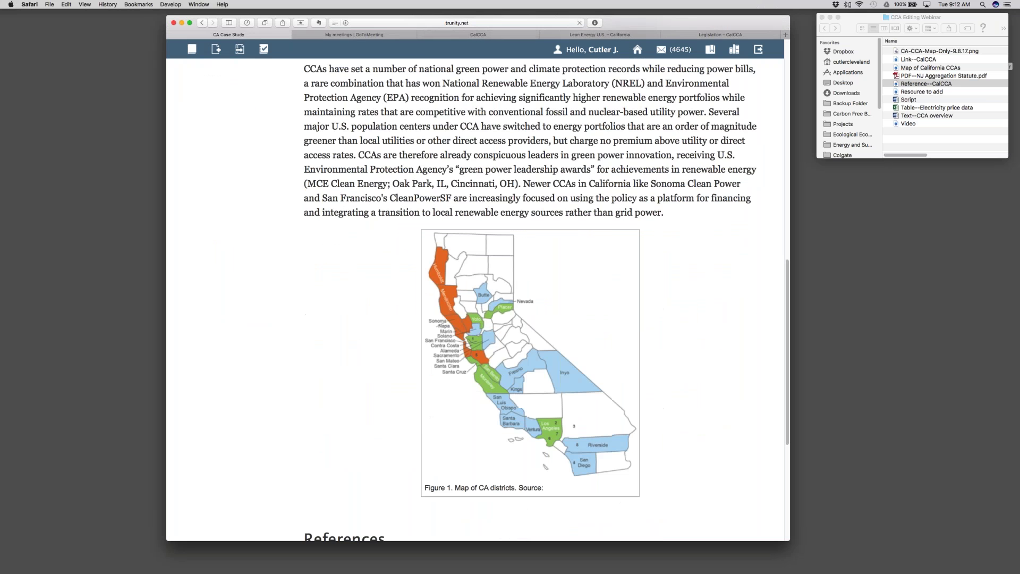
{"action": "left_click", "coordinate": [539, 338]}
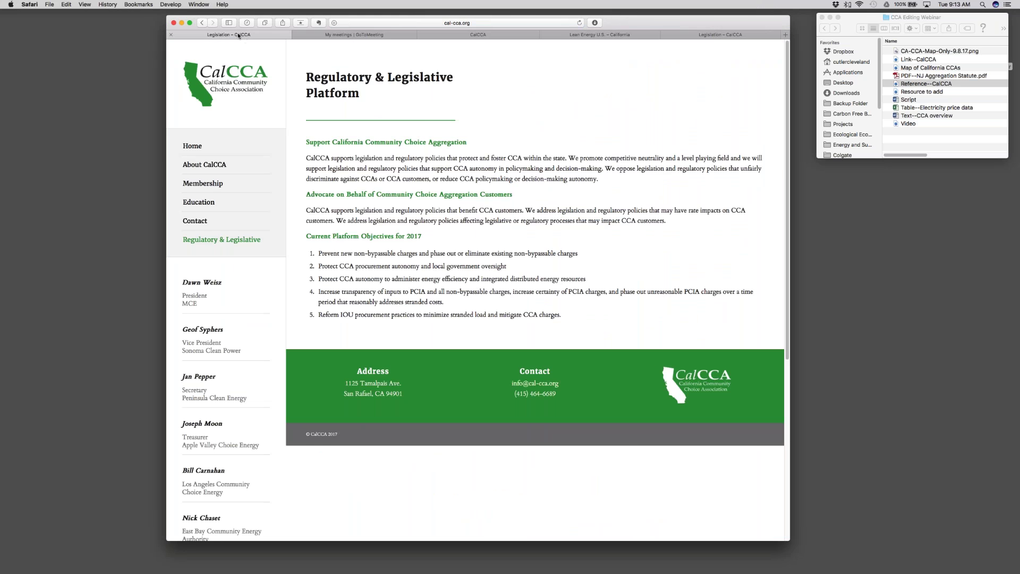
{"action": "left_click", "coordinate": [203, 24]}
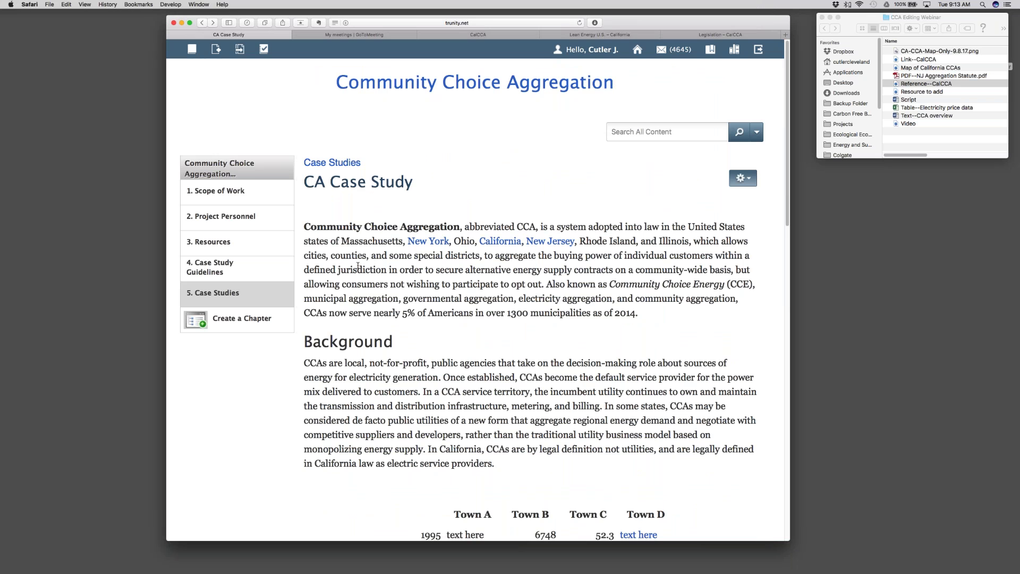
Start a new chapter from the Community Choice Aggregation home page and title it "State Case Studies"
{"action": "left_click", "coordinate": [473, 86]}
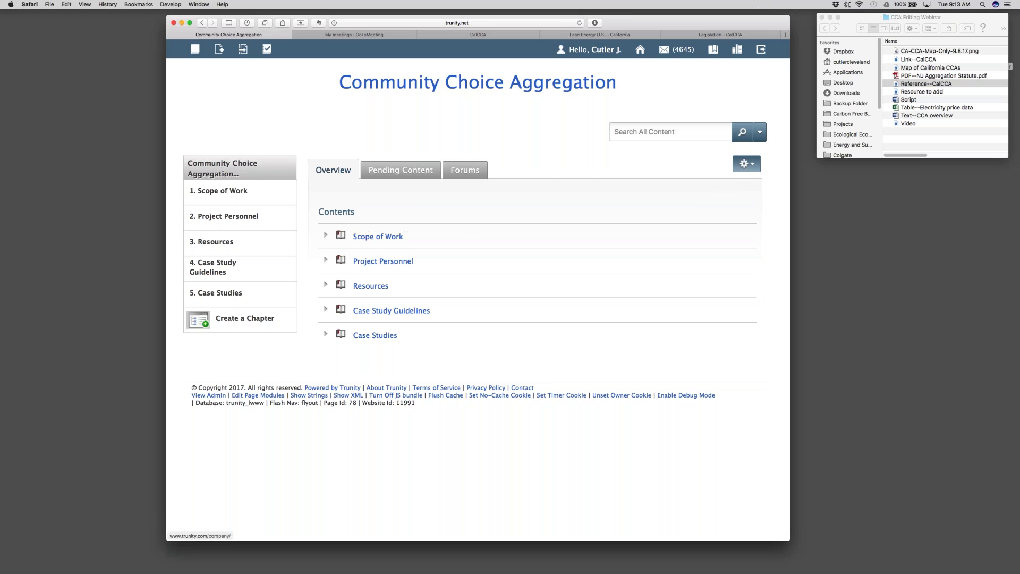
{"action": "left_click", "coordinate": [245, 319]}
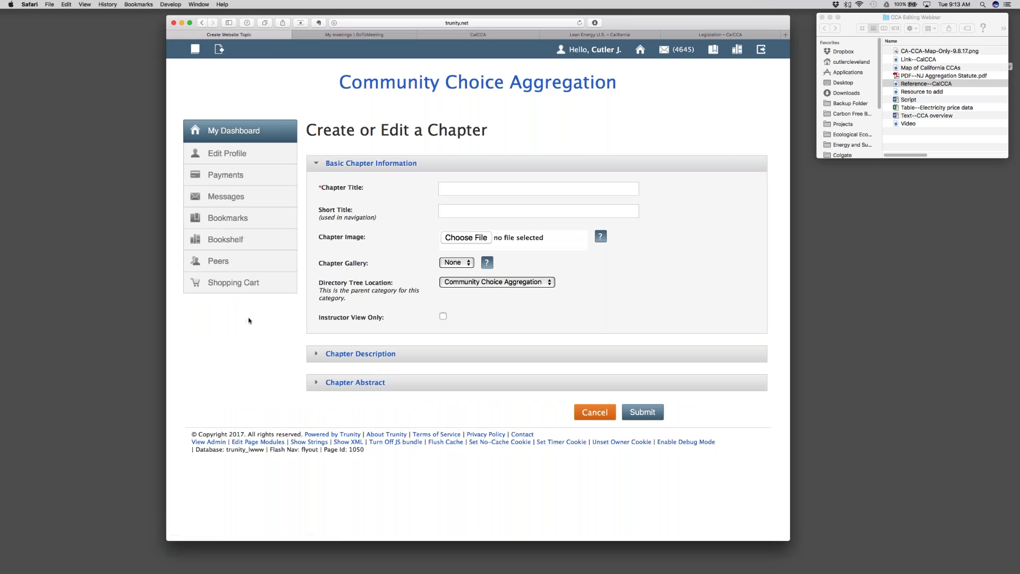
{"action": "left_click", "coordinate": [473, 190]}
{"action": "type", "text": "State"}
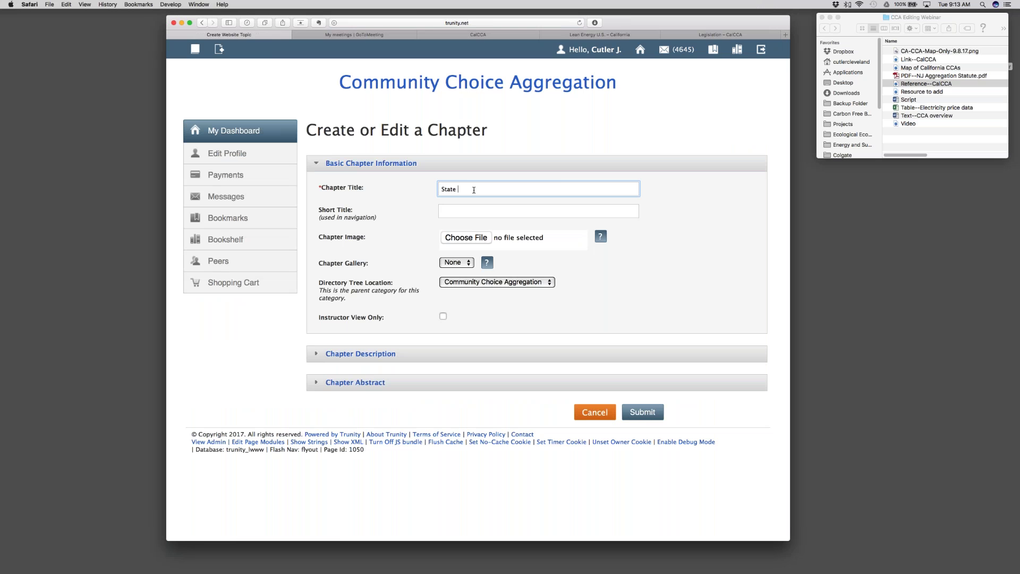
{"action": "type", "text": " Case Studies"}
Set the new chapter's directory tree location to Case Studies and submit it
{"action": "left_click", "coordinate": [330, 289]}
{"action": "left_click_drag", "start_coordinate": [319, 284], "coordinate": [376, 285]}
{"action": "left_click", "coordinate": [521, 320]}
{"action": "left_click", "coordinate": [505, 282]}
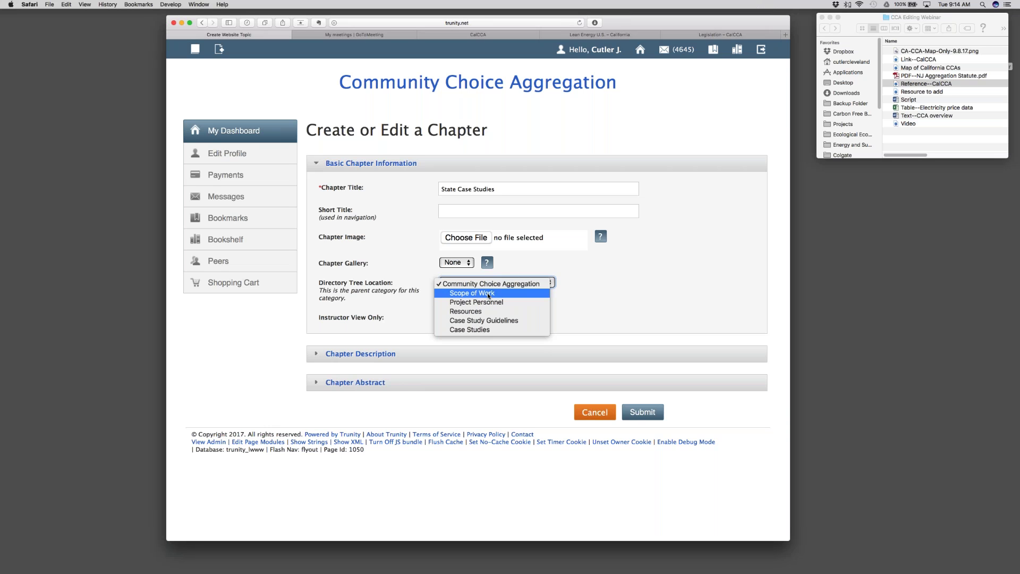
{"action": "left_click", "coordinate": [475, 330]}
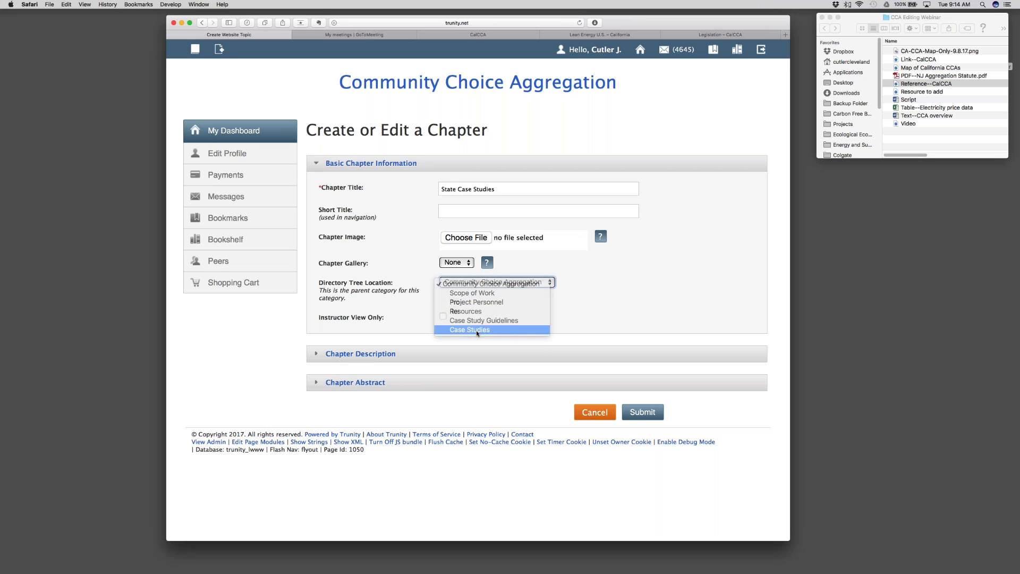
{"action": "left_click", "coordinate": [641, 416]}
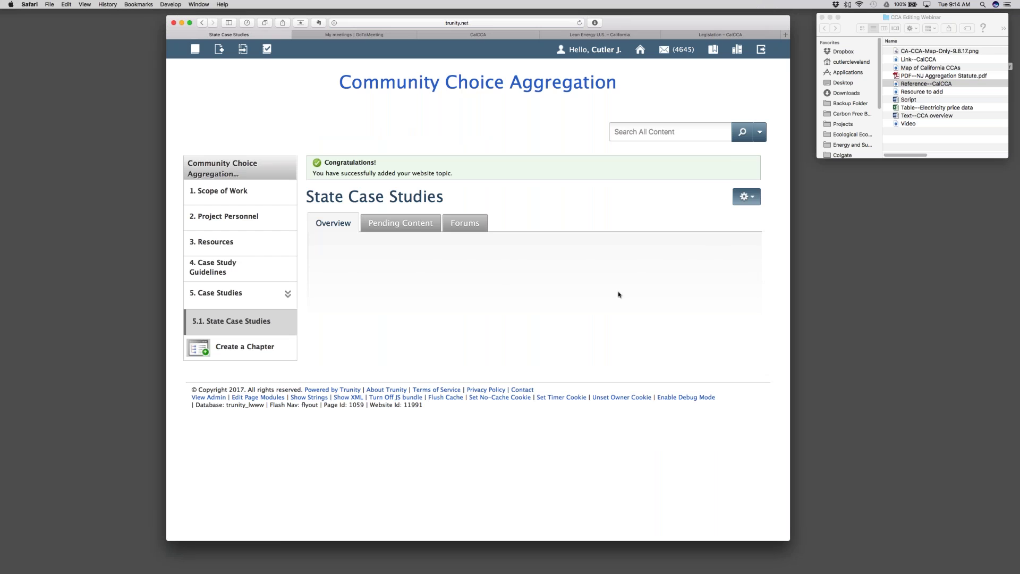
Find the CA Case Study article under Case Studies in the site contents and open it for editing
{"action": "left_click", "coordinate": [502, 89]}
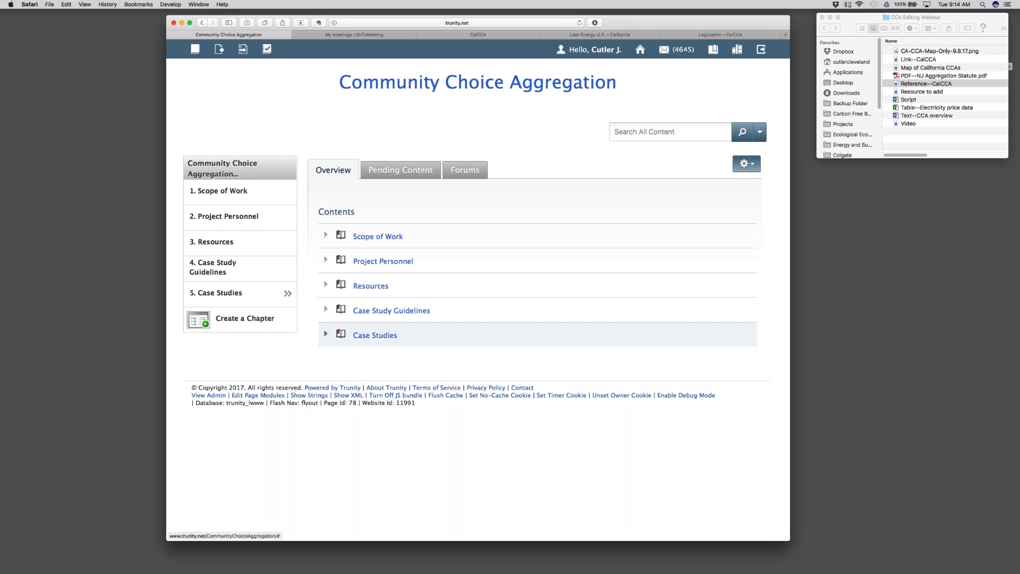
{"action": "left_click", "coordinate": [338, 336]}
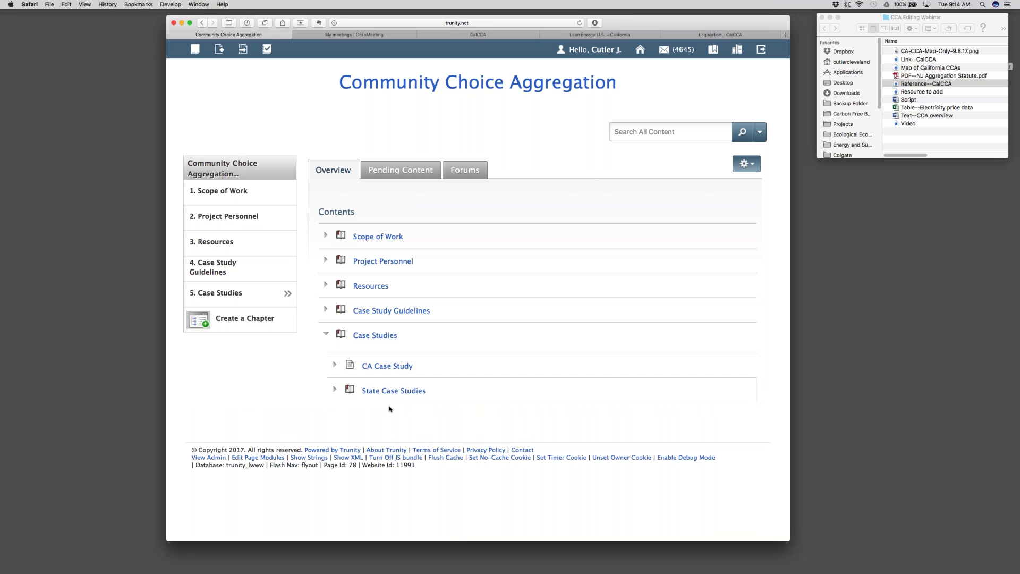
{"action": "left_click", "coordinate": [382, 366]}
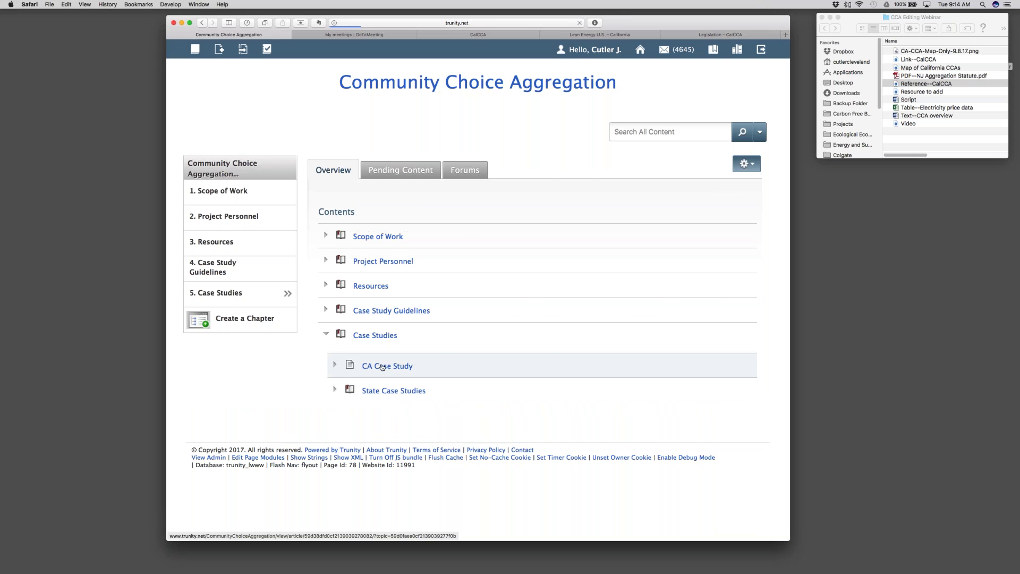
{"action": "key", "text": "ctrl+Down"}
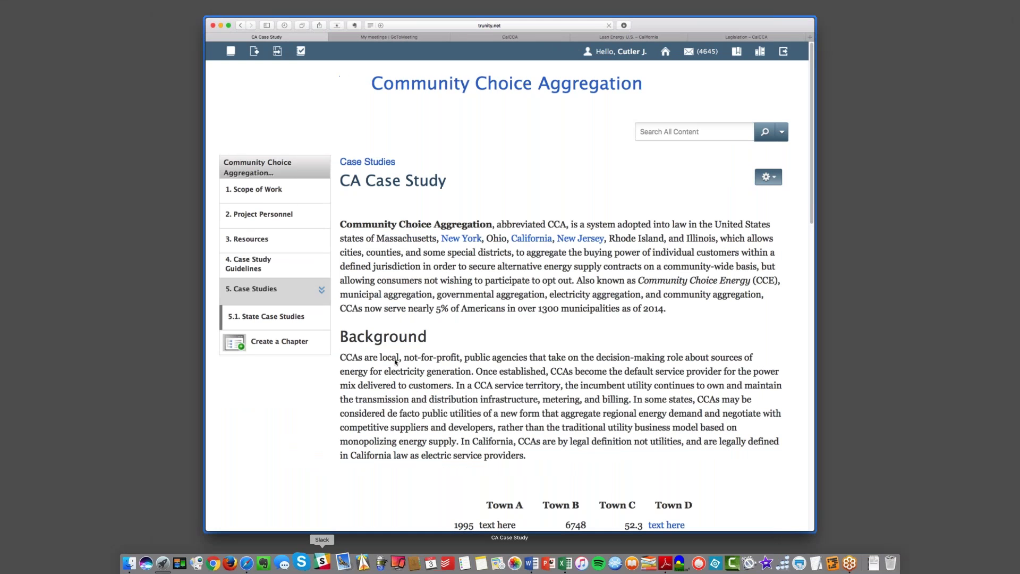
{"action": "left_click", "coordinate": [484, 211]}
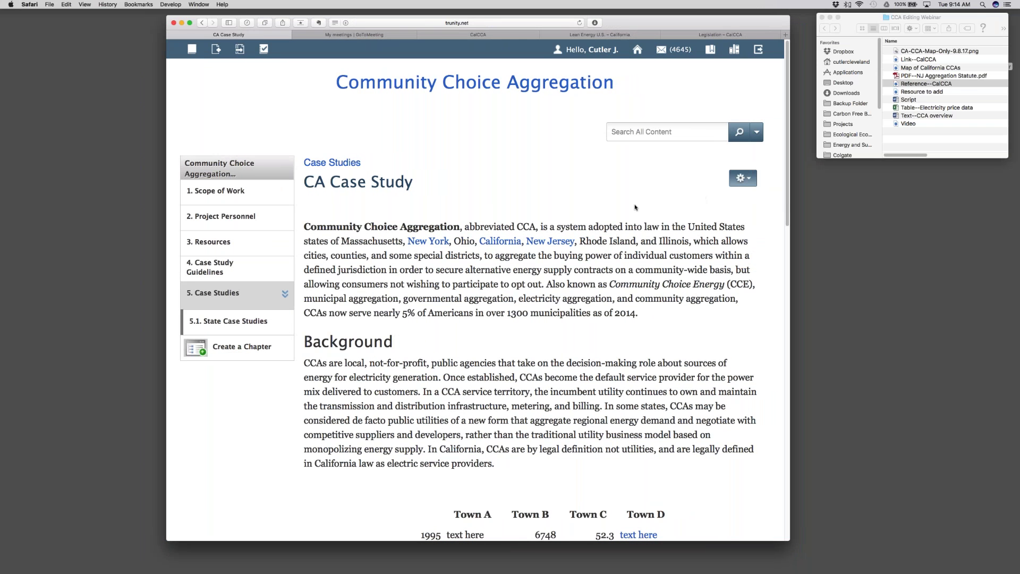
{"action": "left_click", "coordinate": [742, 179]}
{"action": "left_click", "coordinate": [681, 201]}
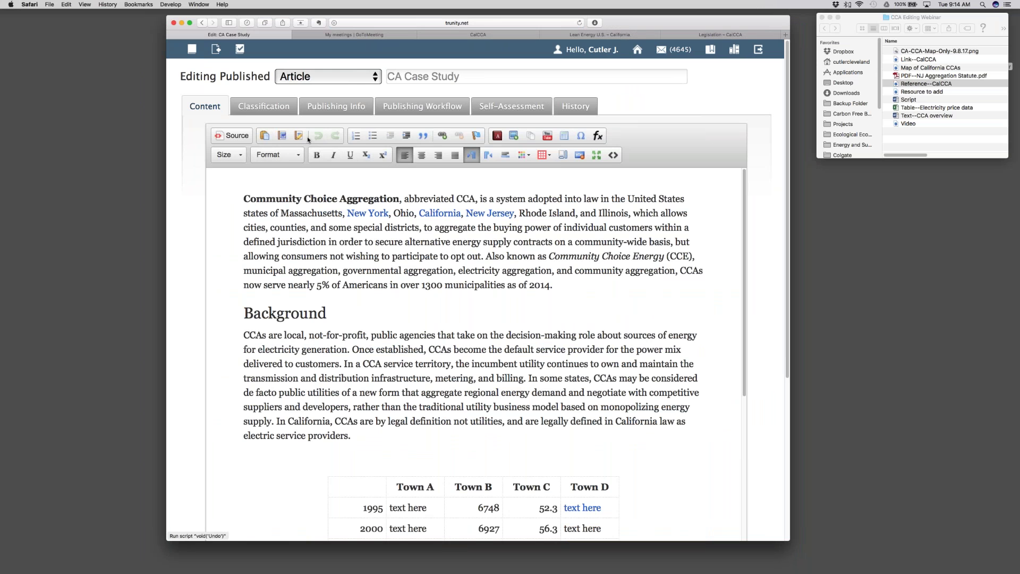
Move the article's site classification from Case Studies to State Case Studies as primary, and save it
{"action": "left_click", "coordinate": [265, 108]}
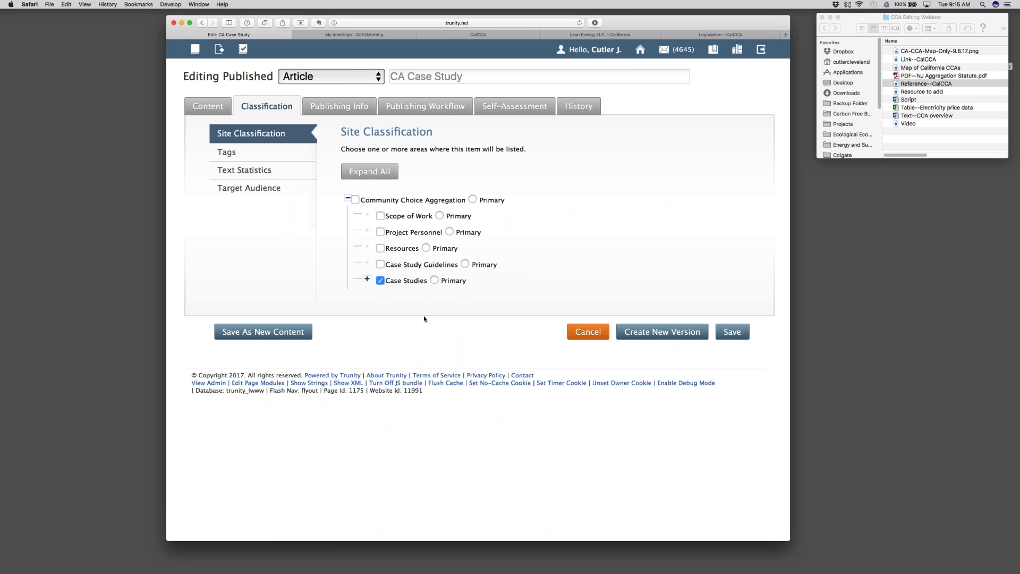
{"action": "left_click", "coordinate": [367, 280]}
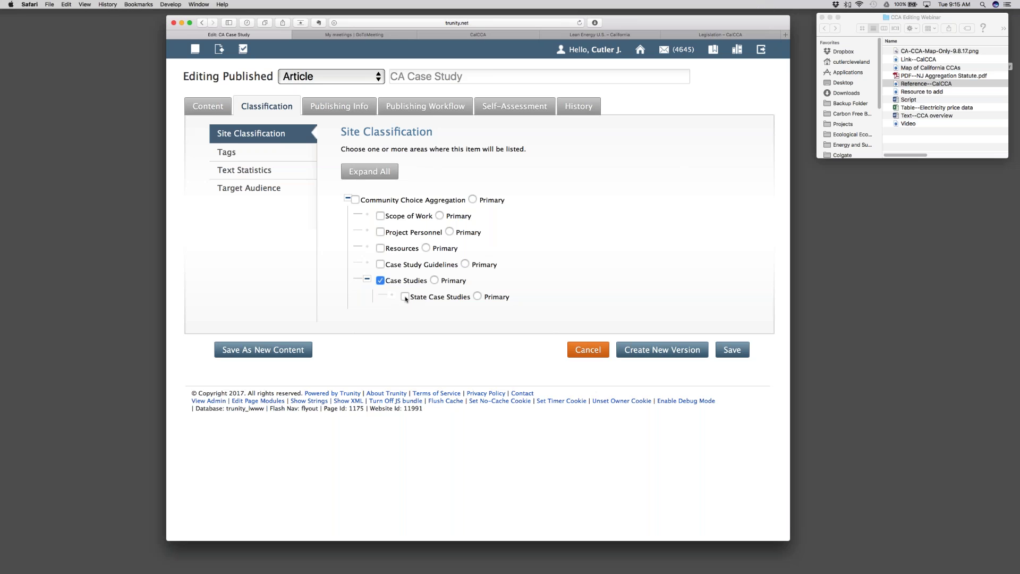
{"action": "left_click", "coordinate": [406, 297]}
{"action": "left_click", "coordinate": [404, 297]}
{"action": "left_click", "coordinate": [355, 201]}
{"action": "left_click", "coordinate": [380, 281]}
{"action": "left_click", "coordinate": [730, 350]}
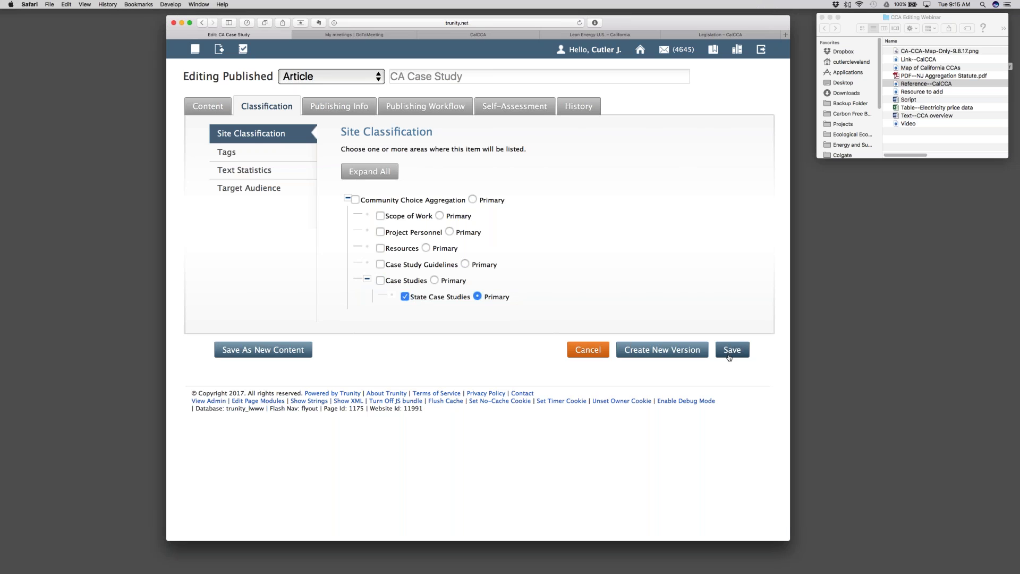
{"action": "left_click", "coordinate": [611, 319]}
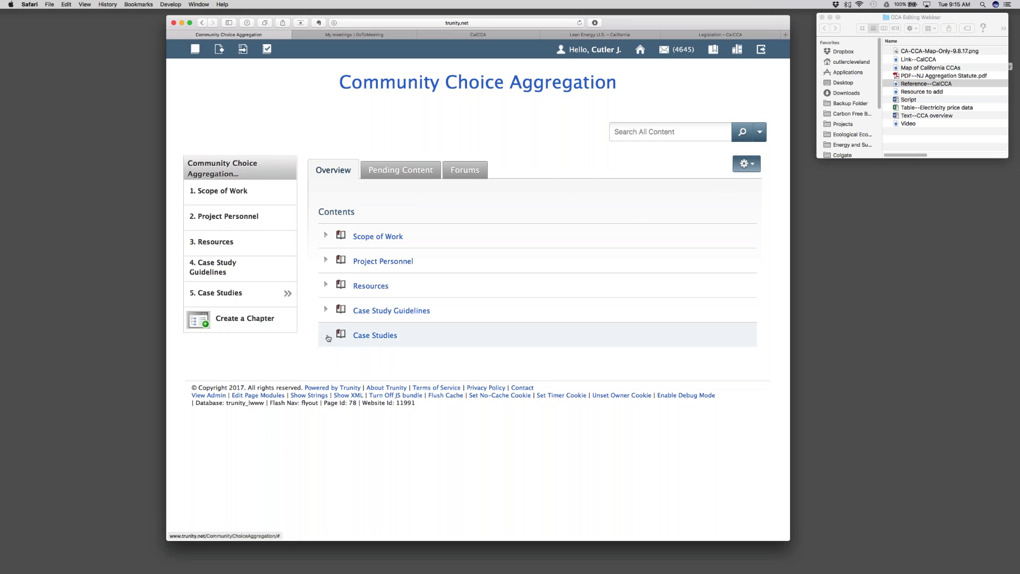
Check where the CA Case Study is listed under Case Studies and State Case Studies in the site contents
{"action": "left_click", "coordinate": [326, 335]}
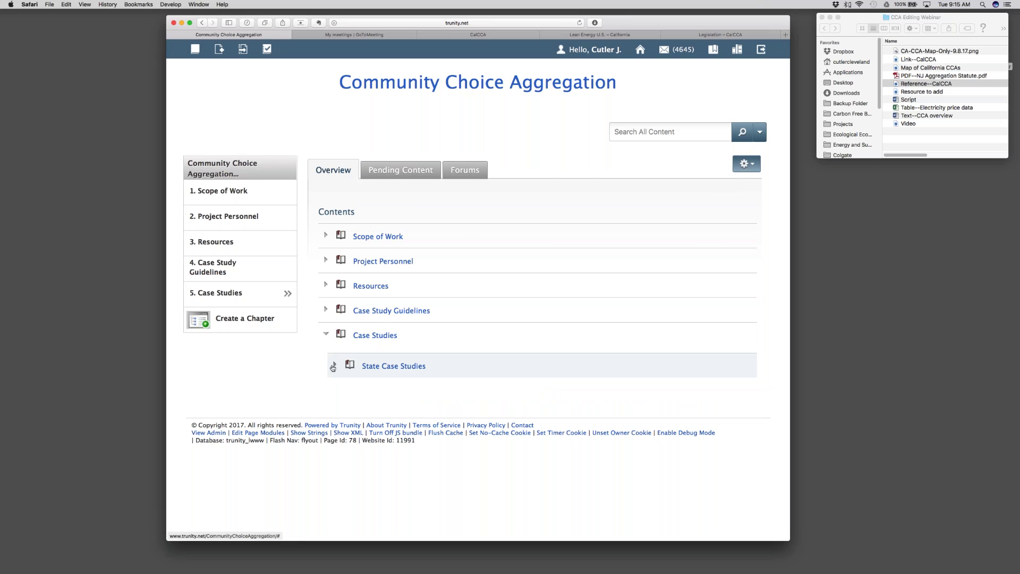
{"action": "left_click", "coordinate": [335, 366]}
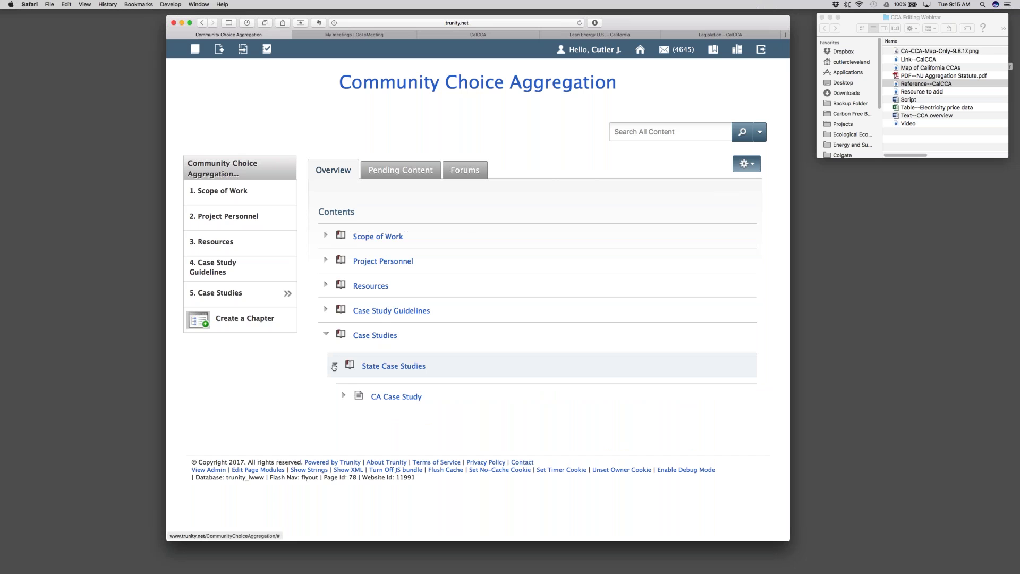
{"action": "left_click", "coordinate": [326, 334]}
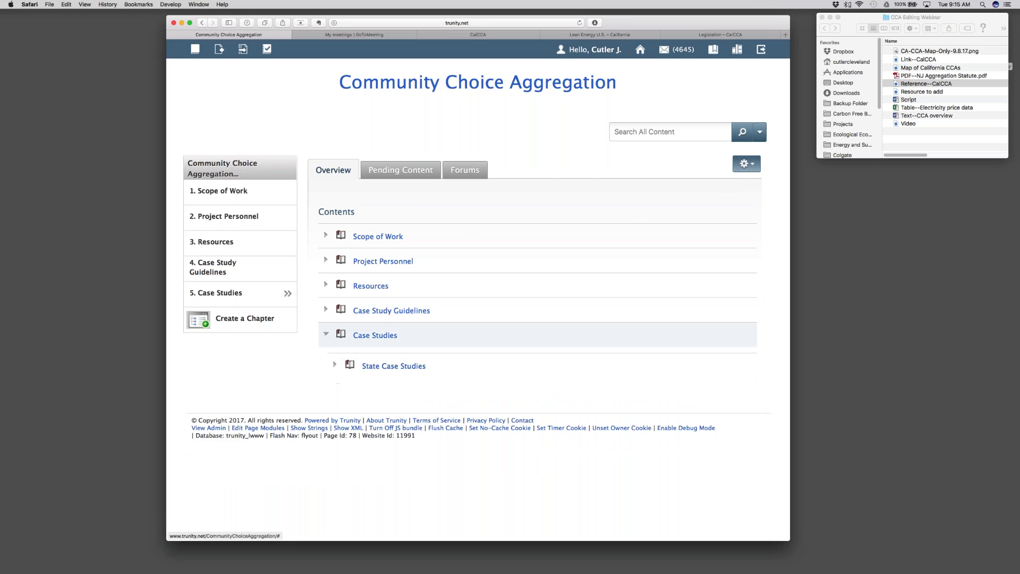